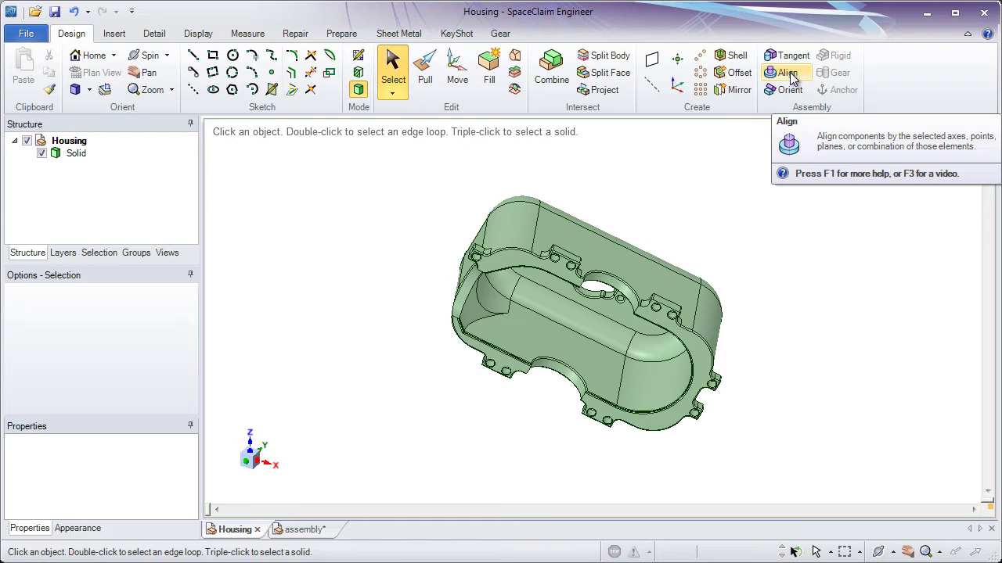
# Open the help topic on the Align tool and read its instructions, tool guides and examples.
pyautogui.press('F1')
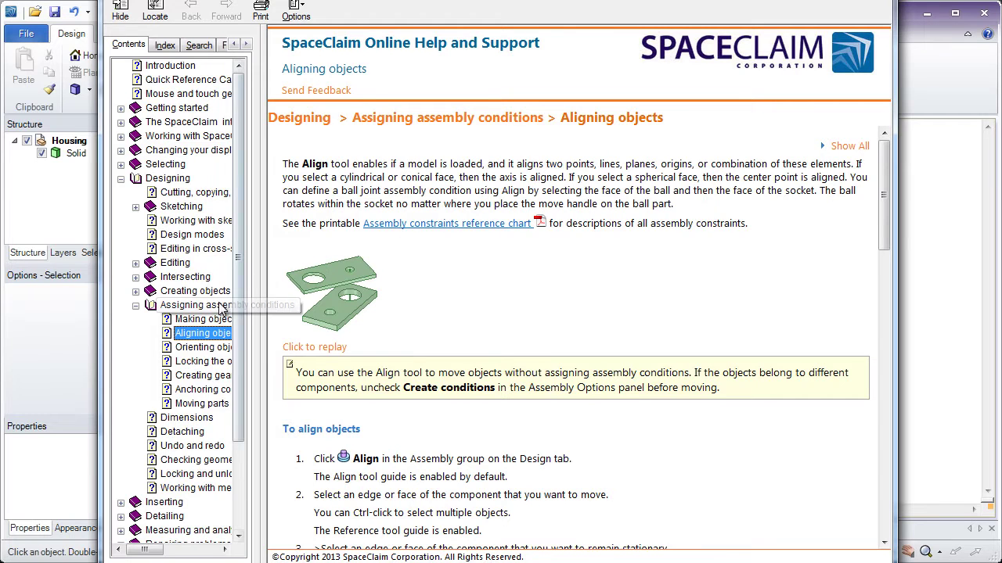
pyautogui.click(418, 280)
pyautogui.scroll(-3, 418, 279)
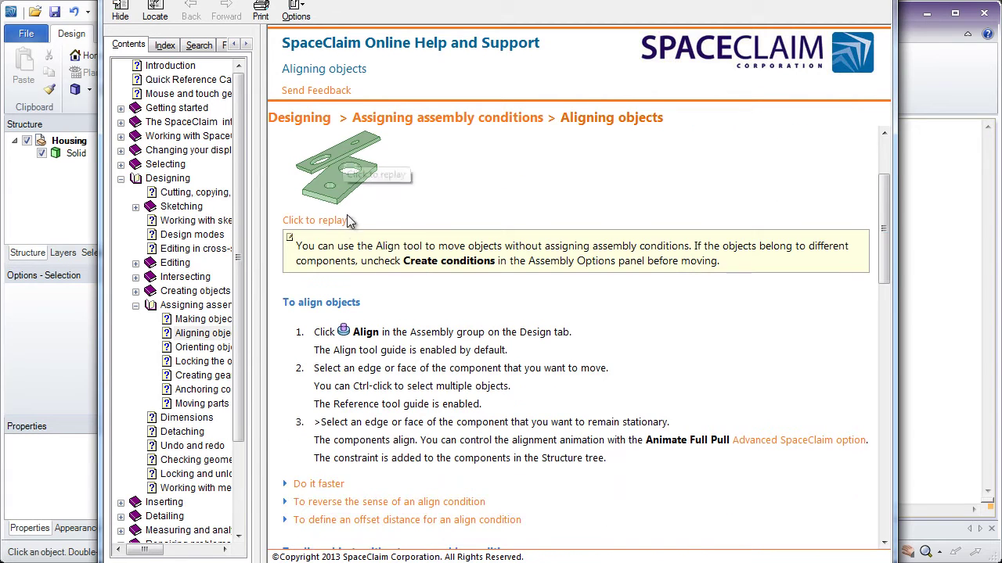
pyautogui.scroll(-10, 348, 221)
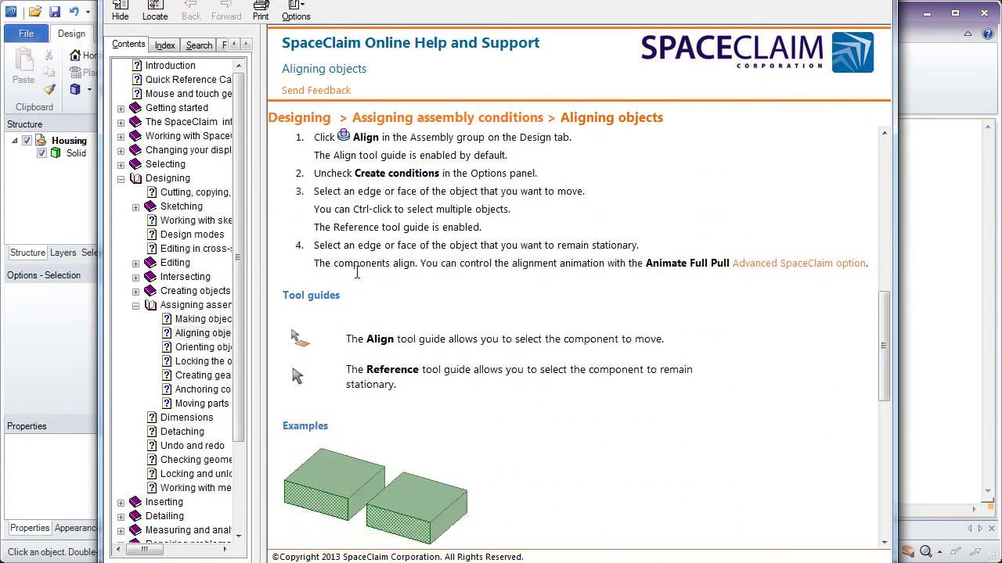
pyautogui.scroll(-9, 356, 271)
pyautogui.scroll(7, 356, 272)
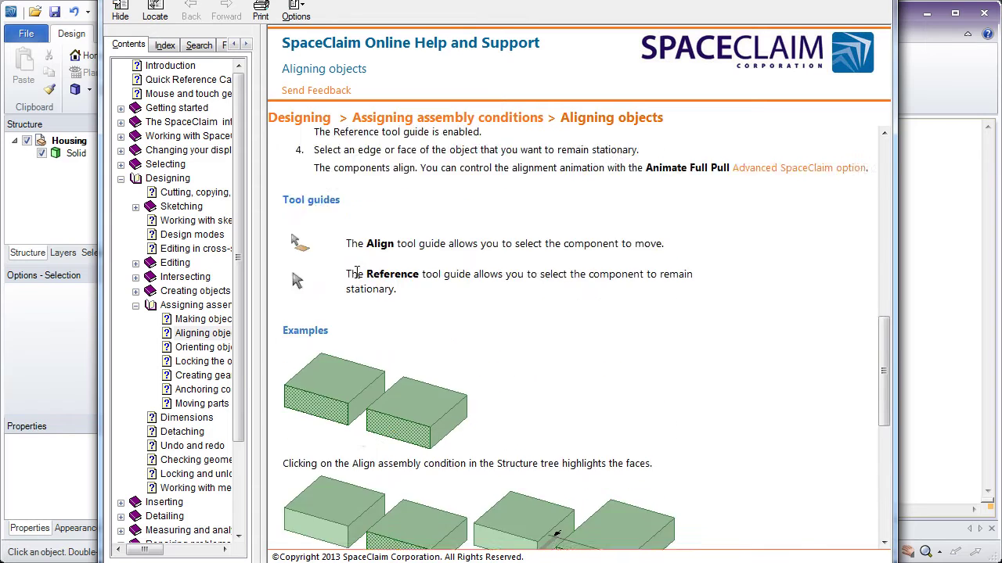
pyautogui.scroll(10, 356, 272)
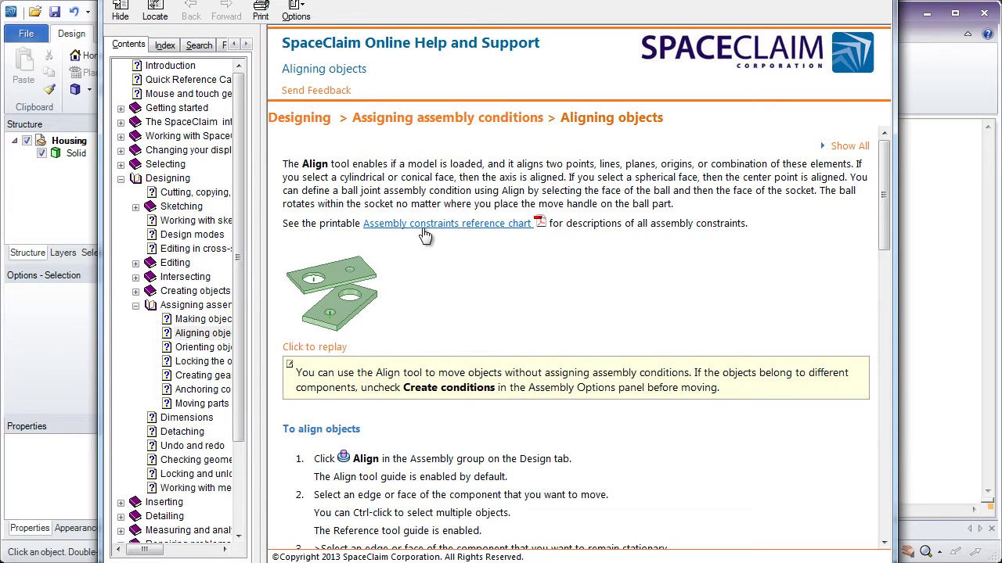
# Open the Assembly constraints reference chart, review its geometry combinations for Tangent, Align and Orient, and close the chart and help.
pyautogui.click(442, 225)
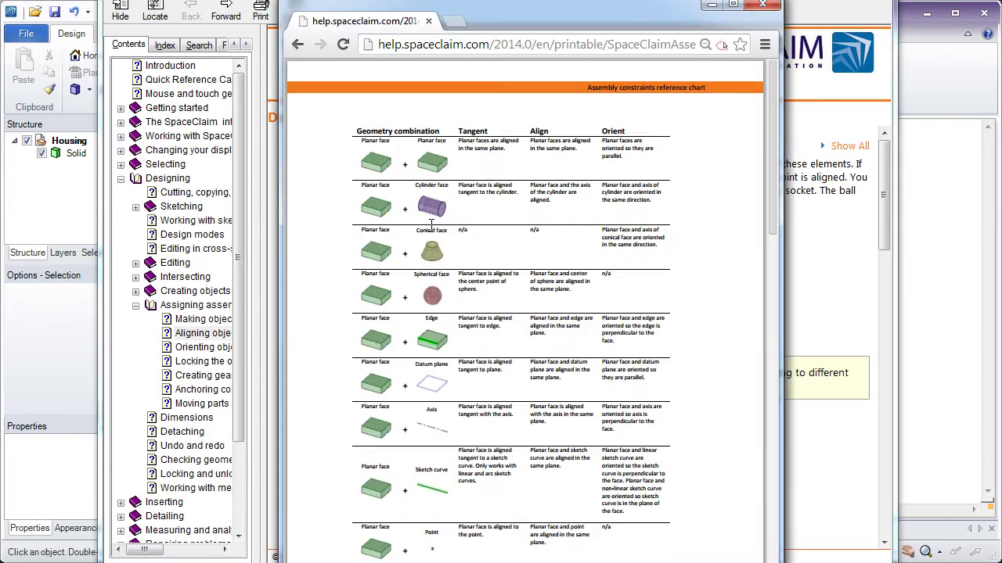
pyautogui.scroll(-3, 430, 227)
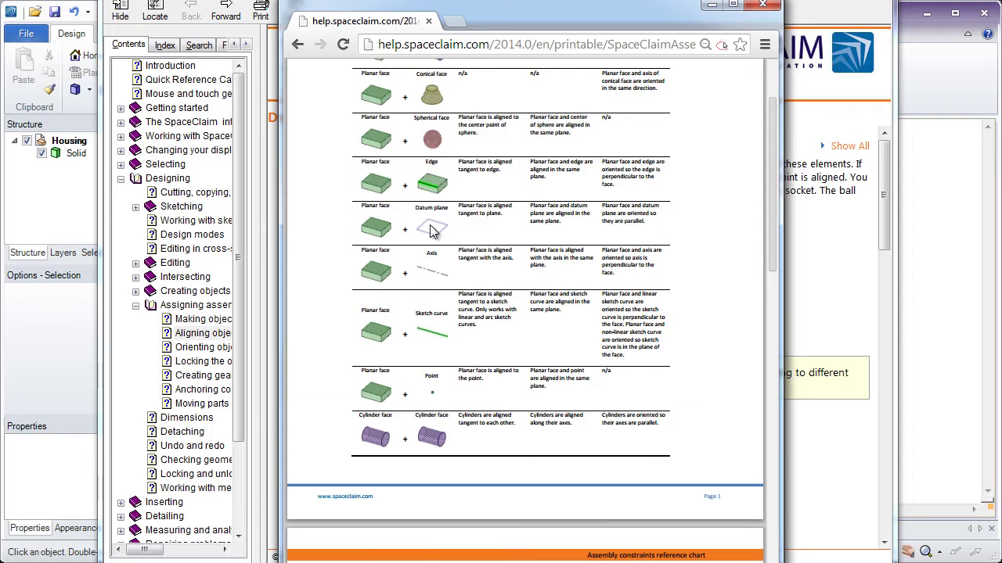
pyautogui.scroll(-5, 432, 231)
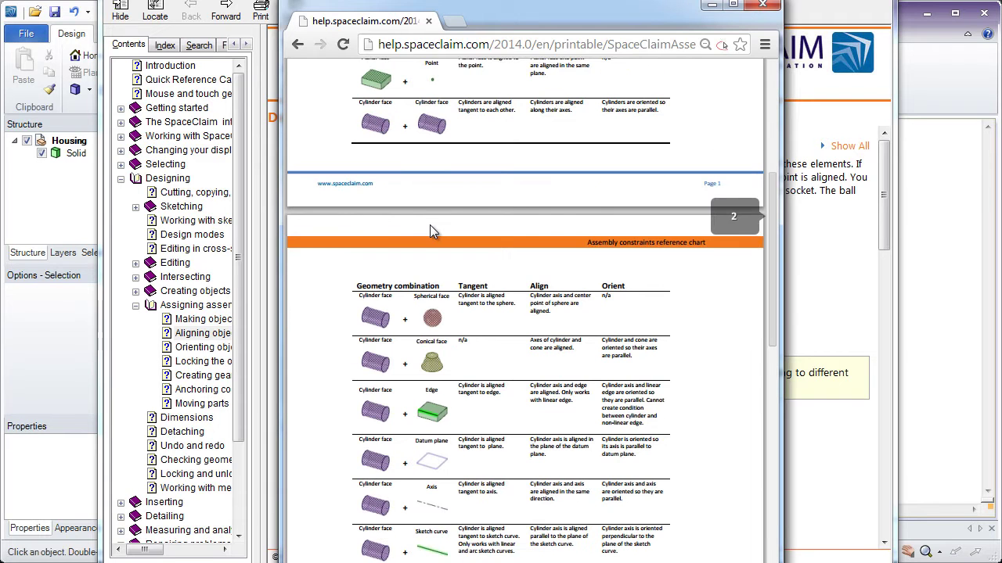
pyautogui.scroll(-4, 430, 227)
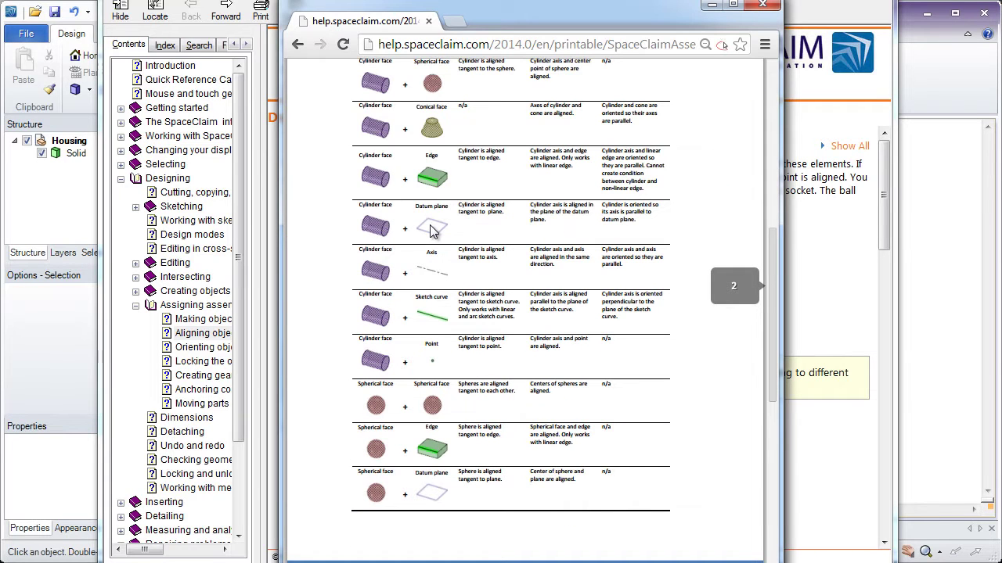
pyautogui.scroll(-5, 432, 230)
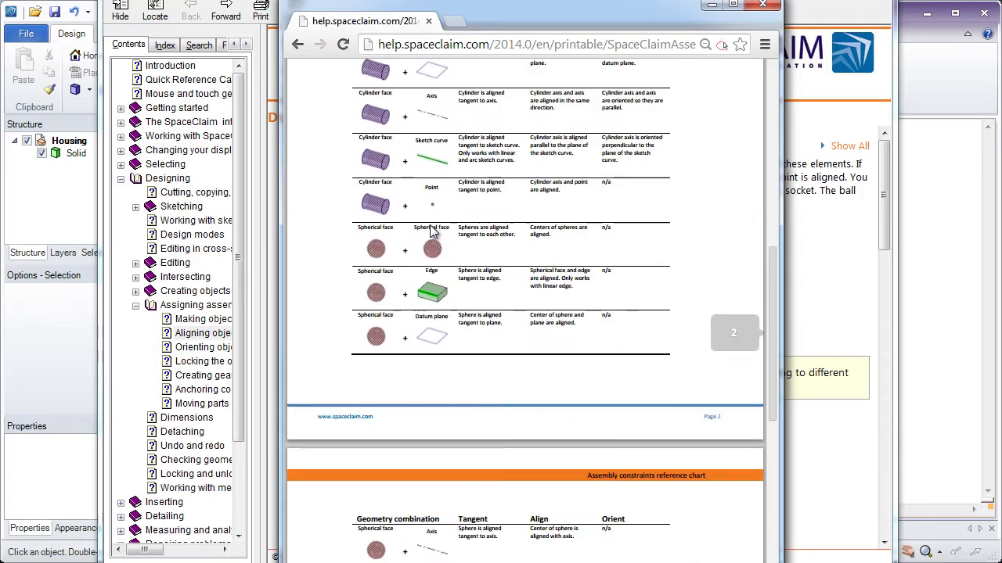
pyautogui.scroll(-2, 432, 231)
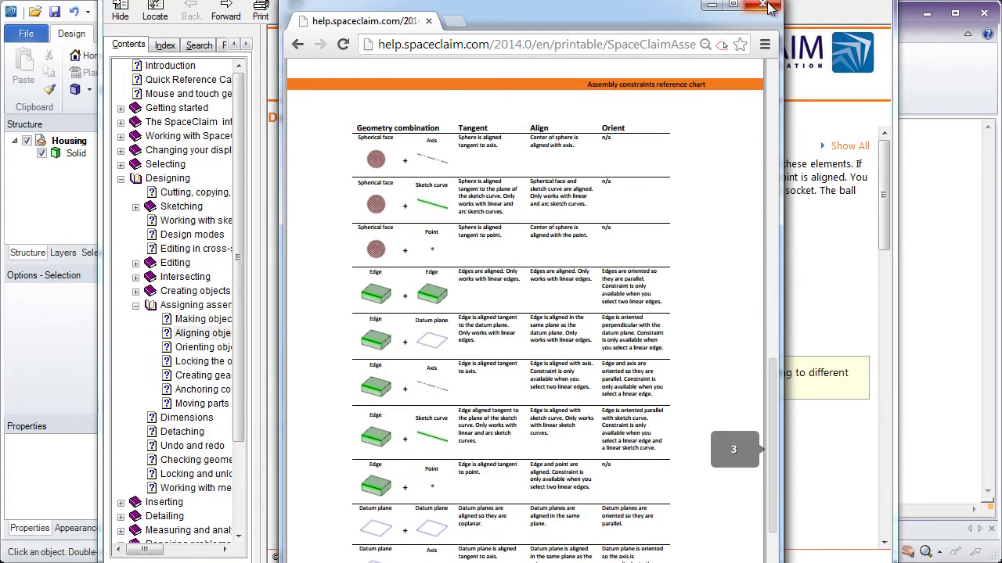
pyautogui.hotkey('ctrl', 'w')
pyautogui.hotkey('alt', 'F4')
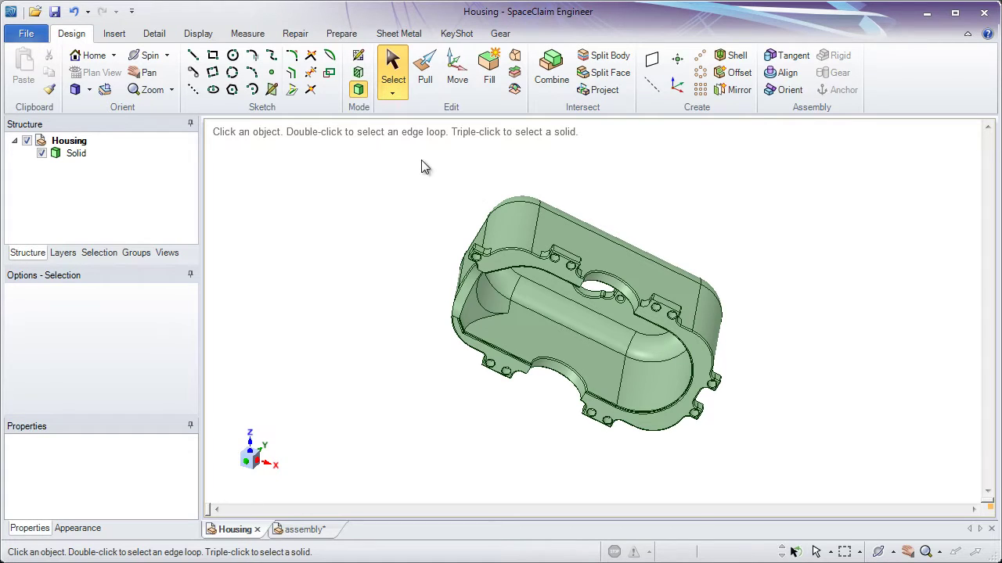
# Display the world origin in the Housing design.
pyautogui.click(202, 34)
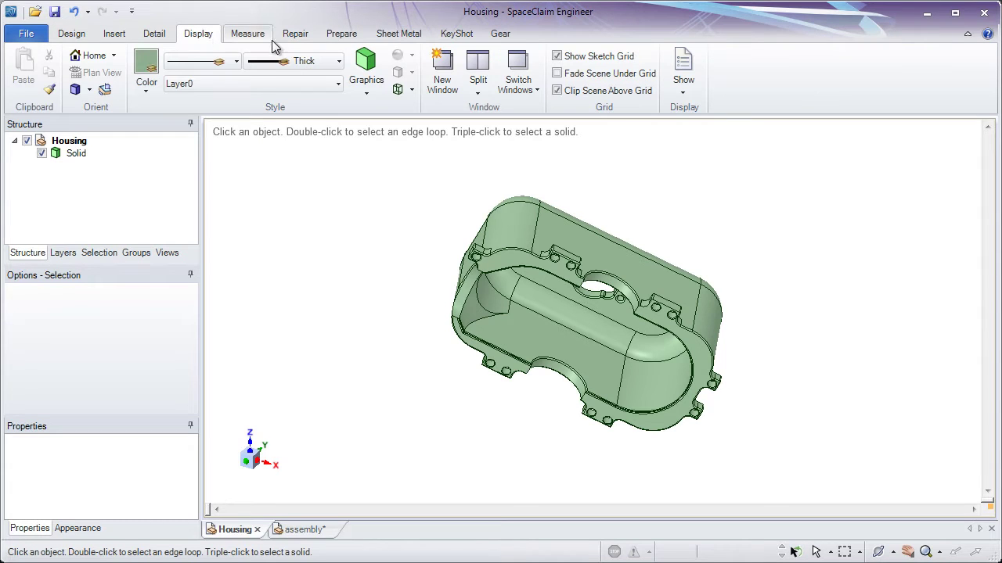
pyautogui.click(679, 92)
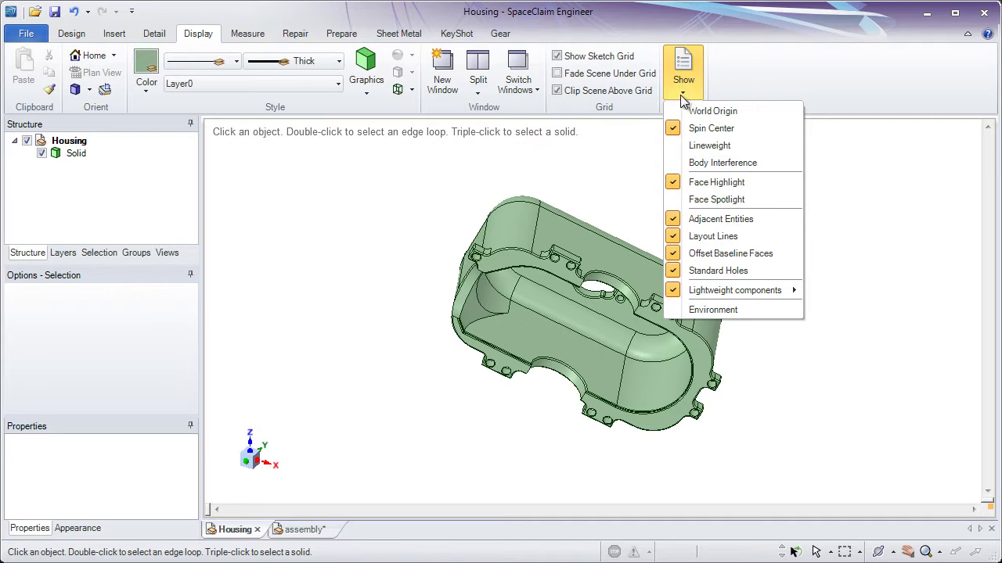
pyautogui.click(699, 114)
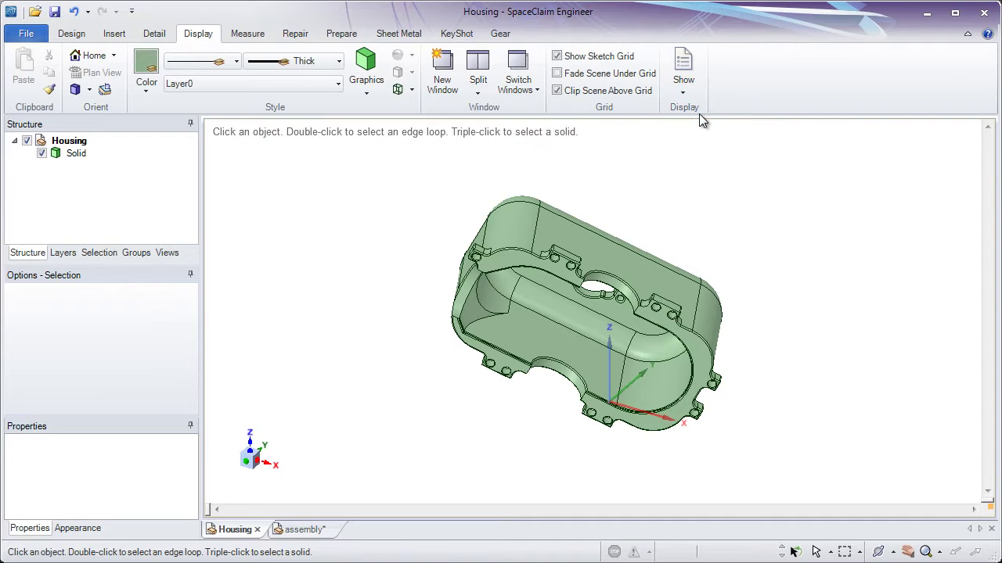
pyautogui.click(630, 394)
pyautogui.moveTo(631, 393); pyautogui.dragTo(597, 418, button='middle')
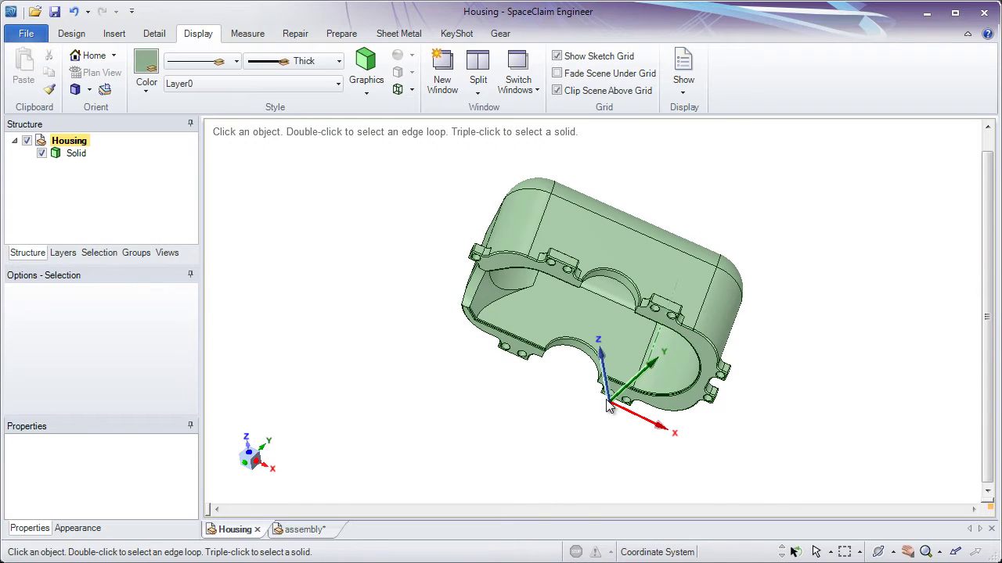
# Align the cylindrical face of the opening in the housing's closed side with the world origin's Z axis.
pyautogui.click(77, 34)
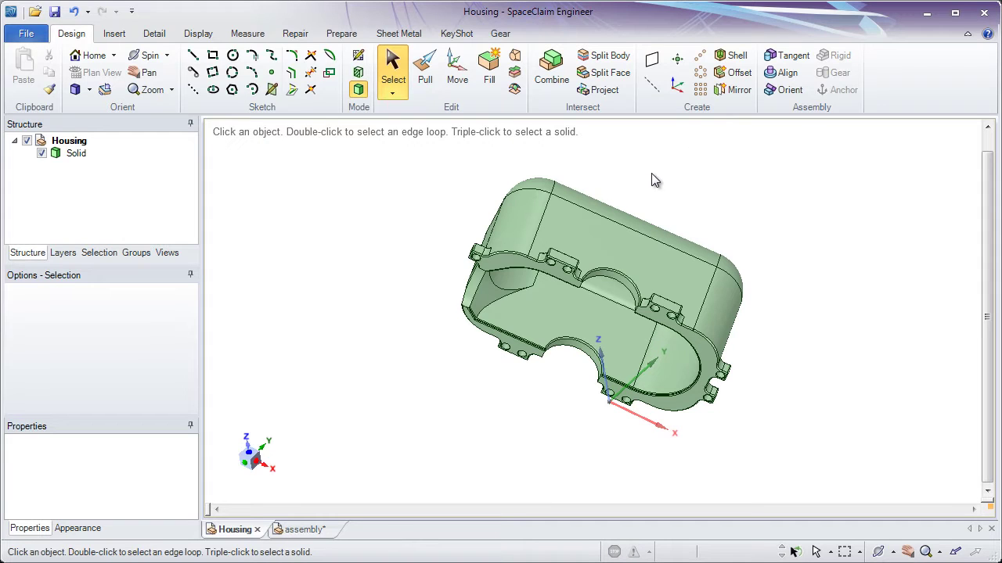
pyautogui.click(787, 76)
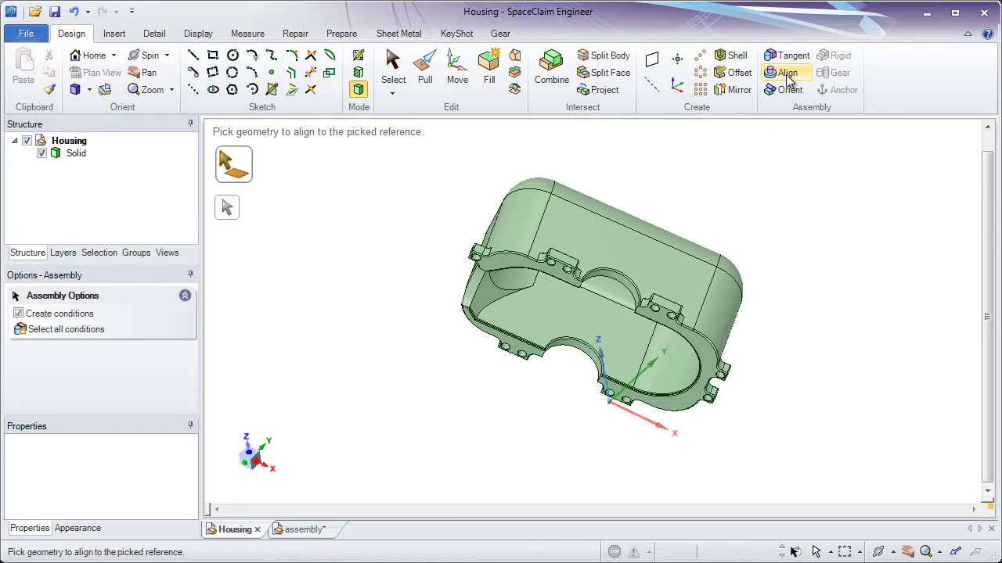
pyautogui.moveTo(607, 266); pyautogui.dragTo(610, 336, button='middle')
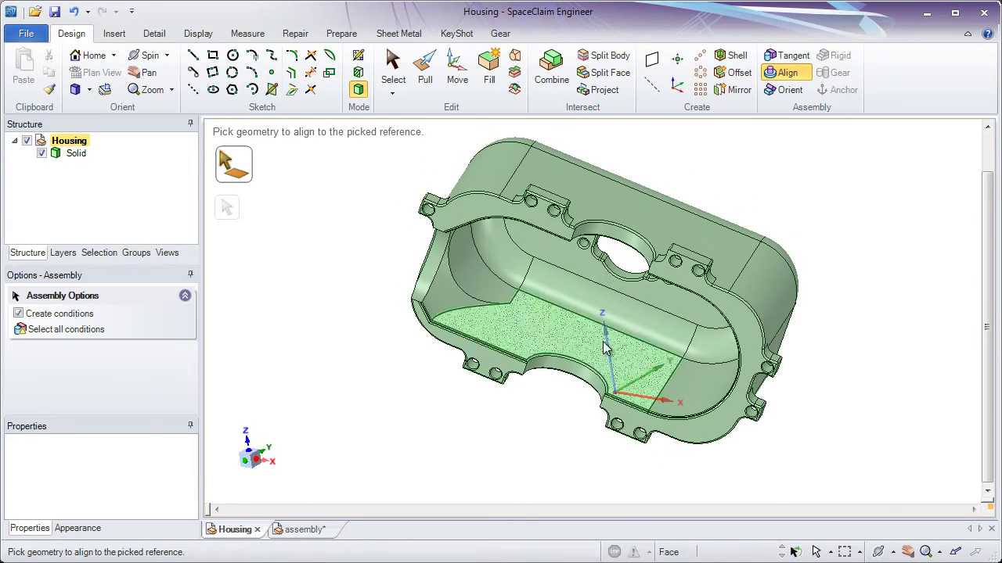
pyautogui.click(626, 282)
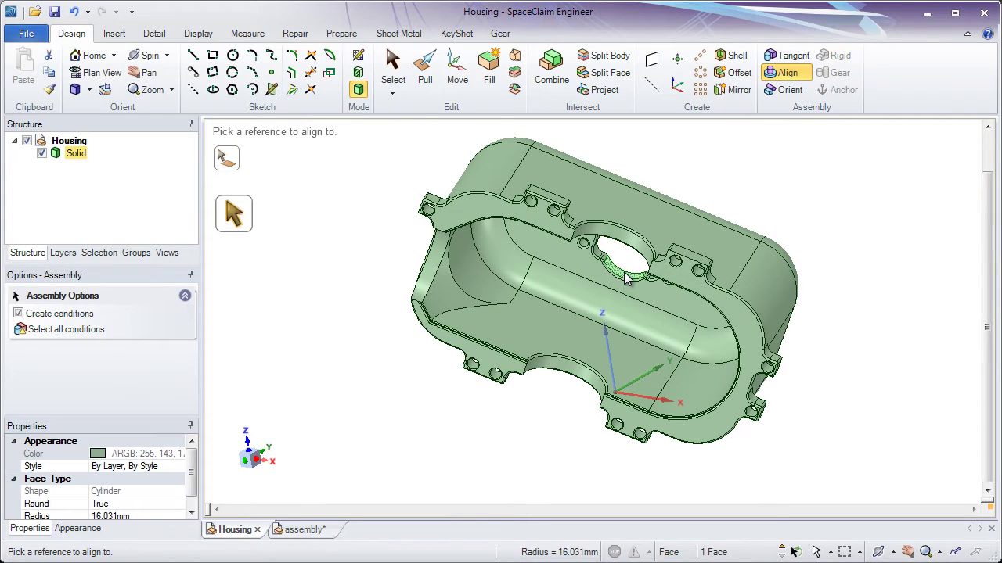
pyautogui.click(606, 345)
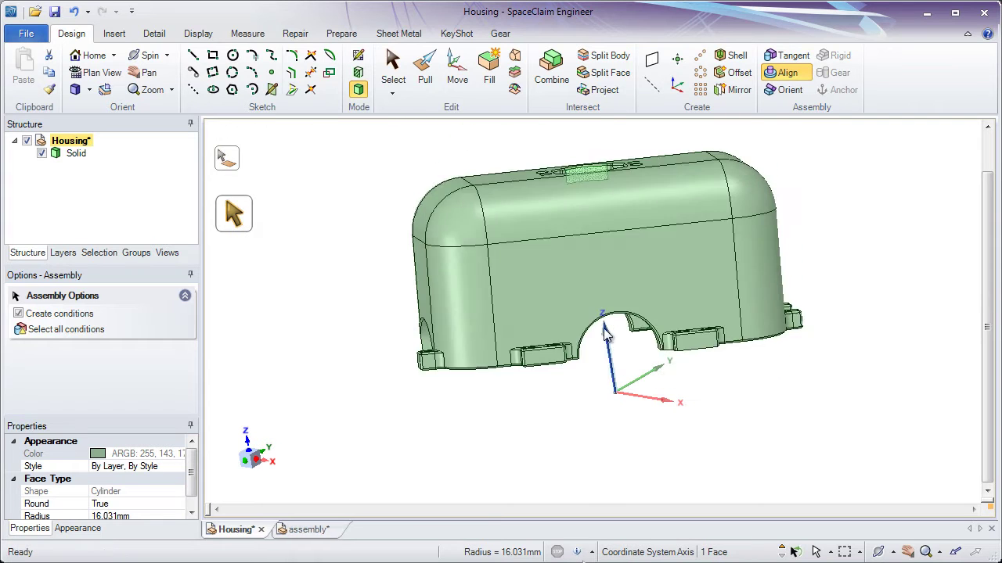
pyautogui.click(567, 211)
# Align the planar flange face around the housing's open side with the world origin's X axis.
pyautogui.moveTo(578, 178); pyautogui.dragTo(596, 324, button='middle')
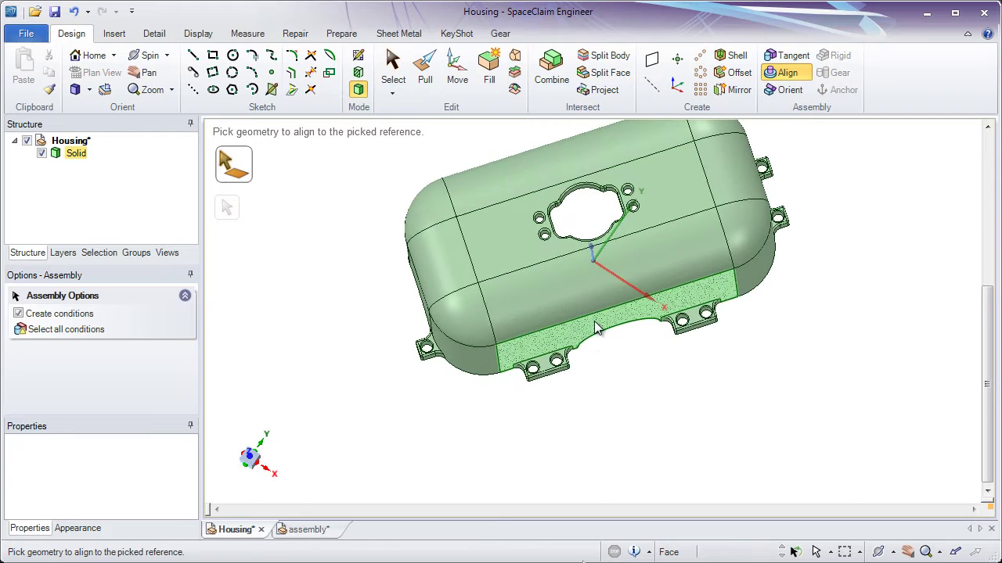
pyautogui.moveTo(249, 458)
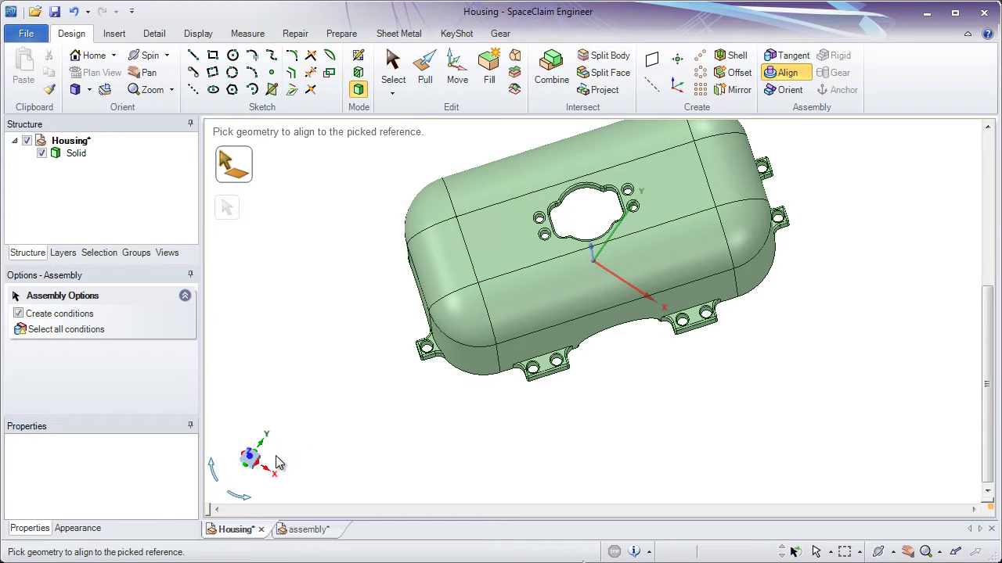
pyautogui.click(249, 458)
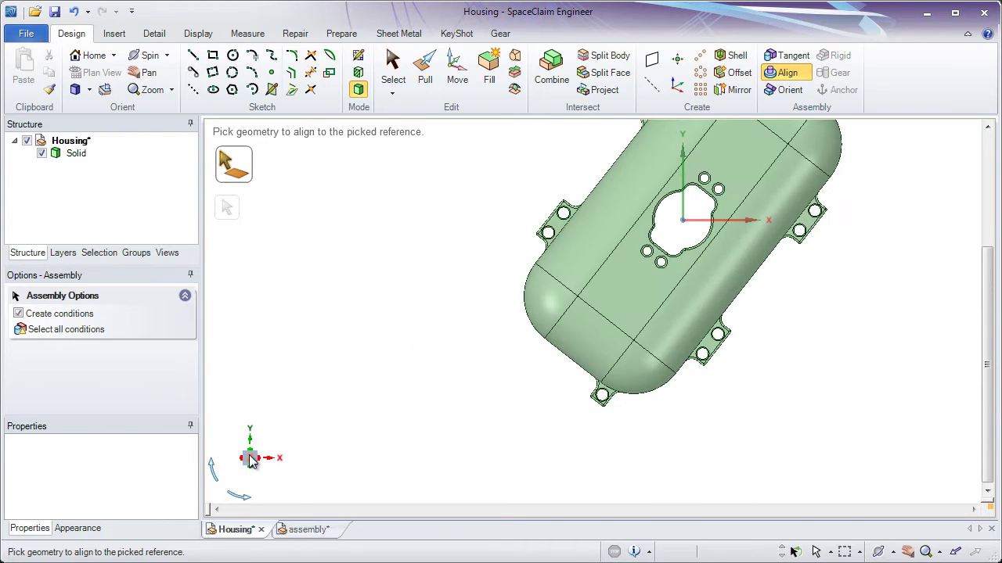
pyautogui.click(270, 464)
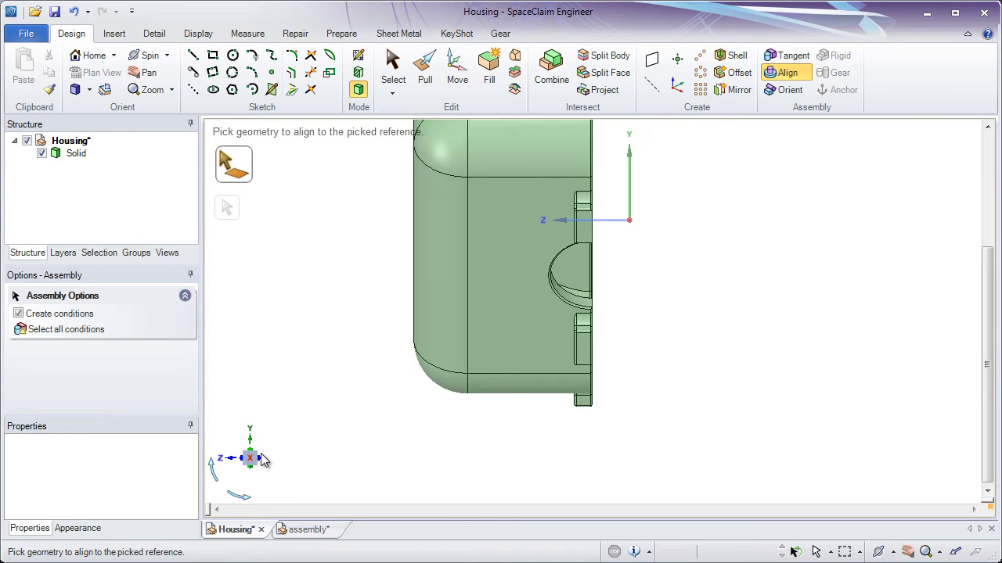
pyautogui.click(252, 450)
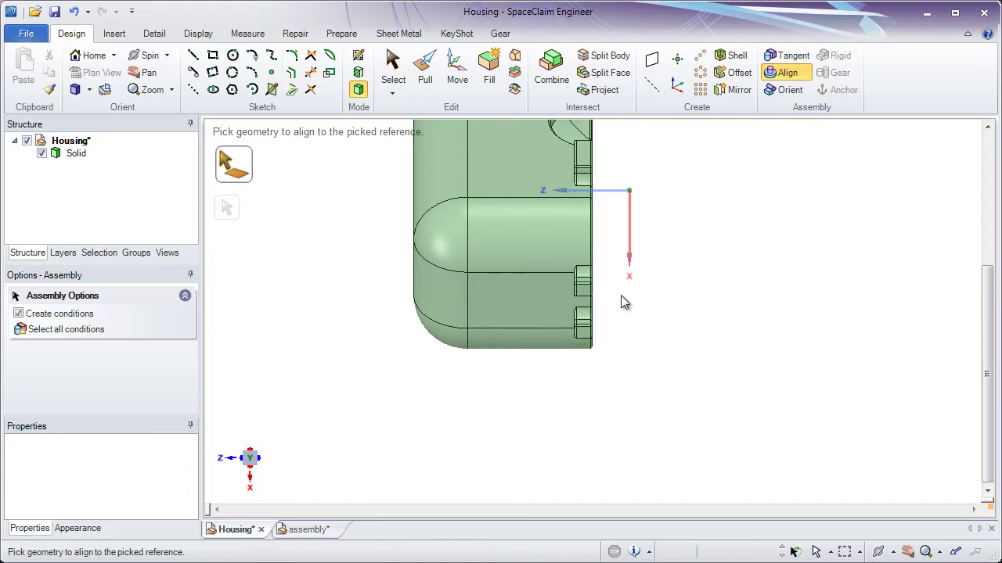
pyautogui.moveTo(660, 245); pyautogui.dragTo(578, 371, button='middle')
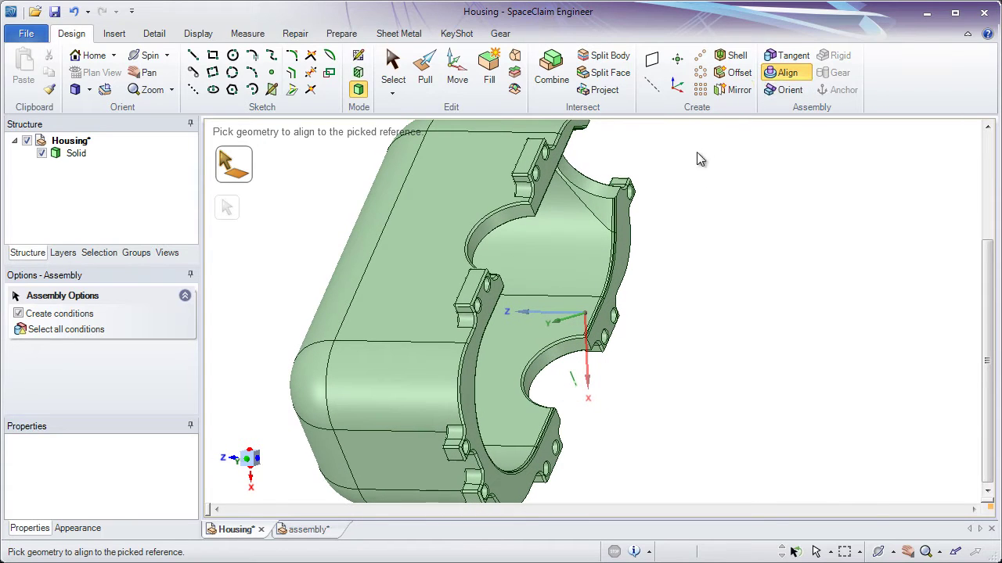
pyautogui.click(623, 261)
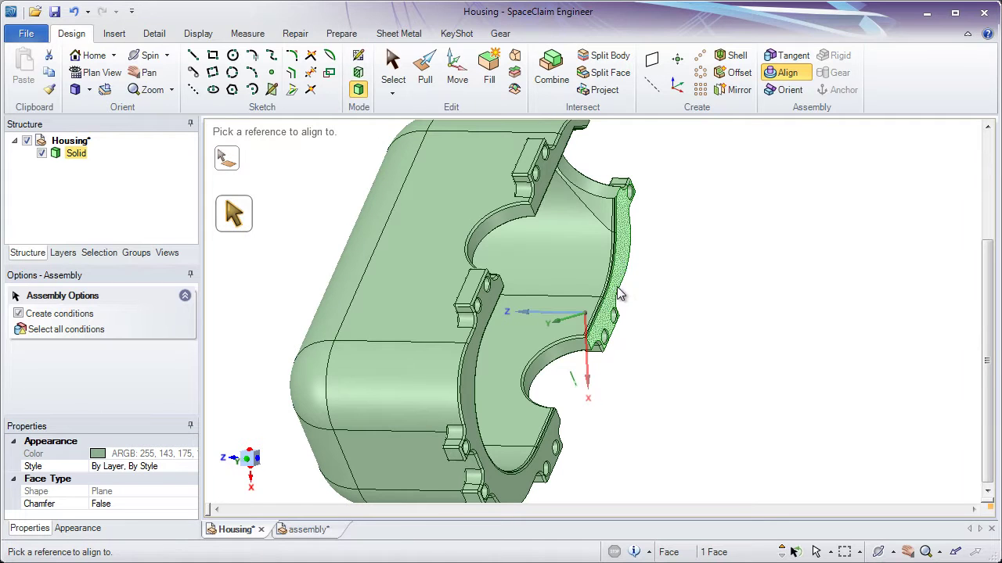
pyautogui.click(589, 383)
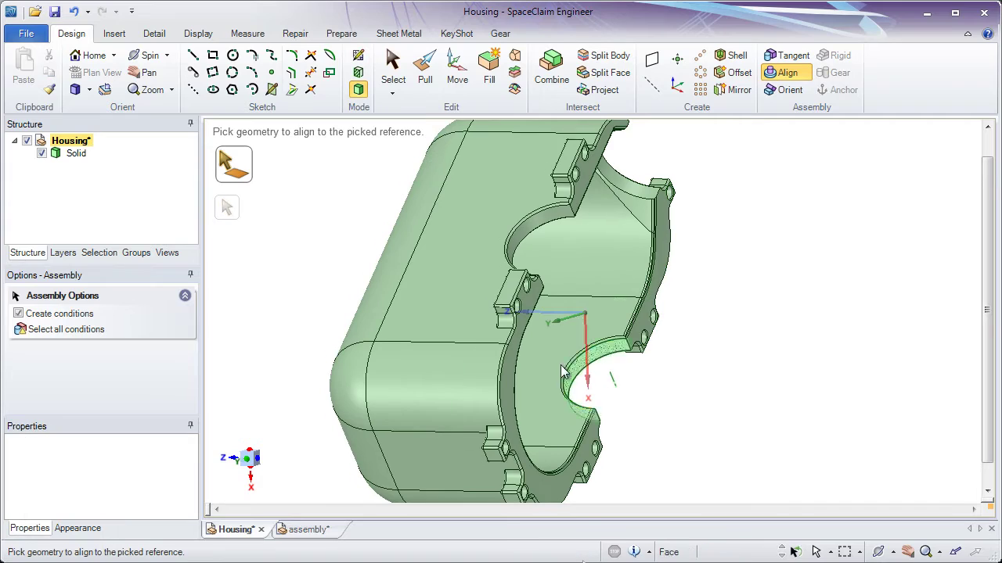
# Examine the housing's placement relative to the world origin axes from the side and from several angles.
pyautogui.moveTo(662, 347); pyautogui.dragTo(508, 407, button='middle')
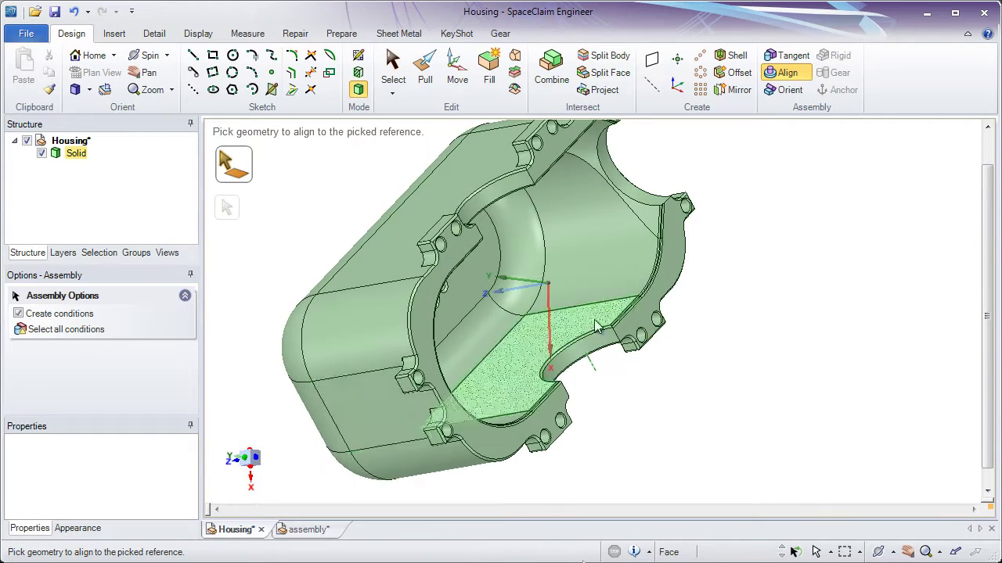
pyautogui.click(244, 461)
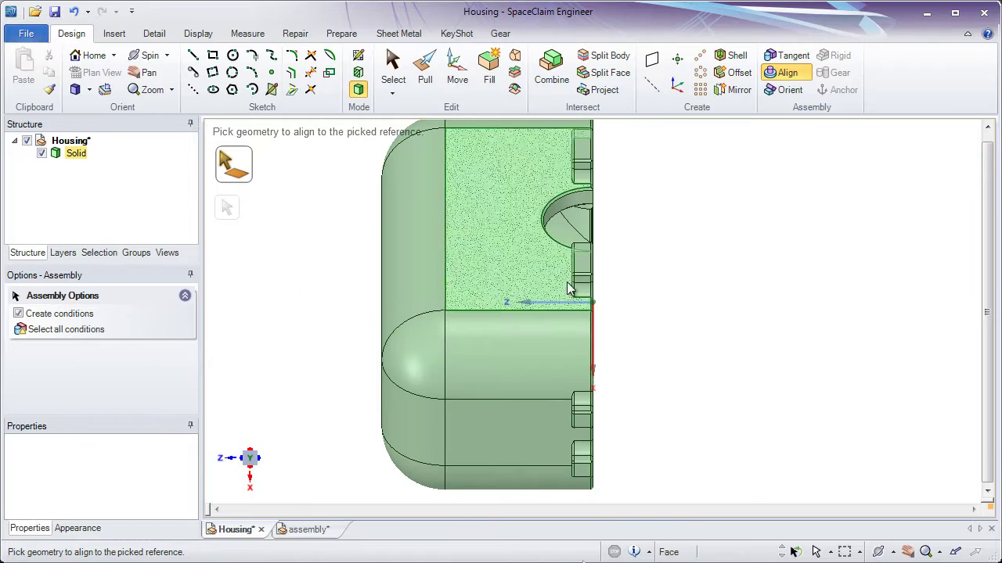
pyautogui.moveTo(616, 311); pyautogui.dragTo(775, 293, button='middle')
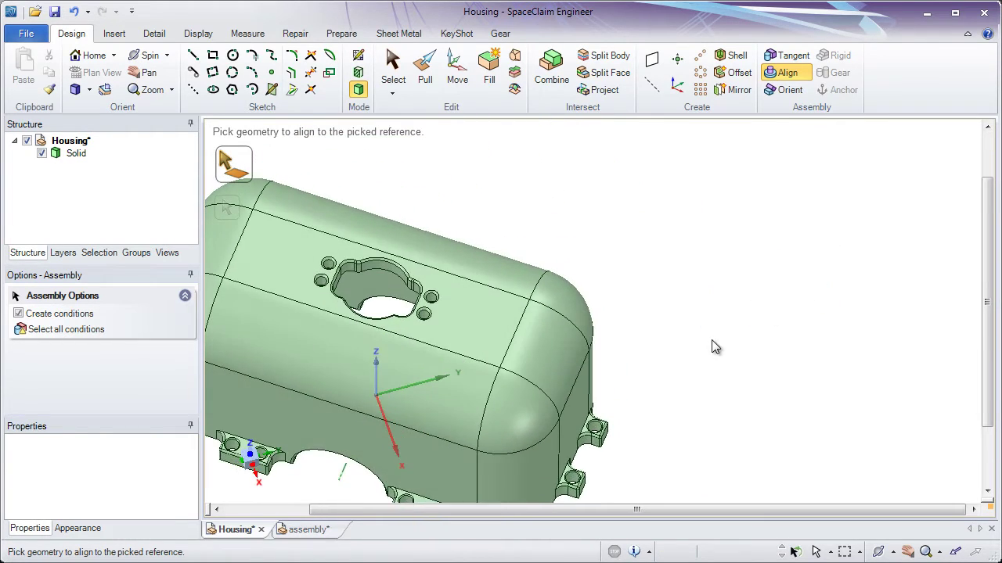
pyautogui.moveTo(699, 347); pyautogui.dragTo(814, 275, button='middle')
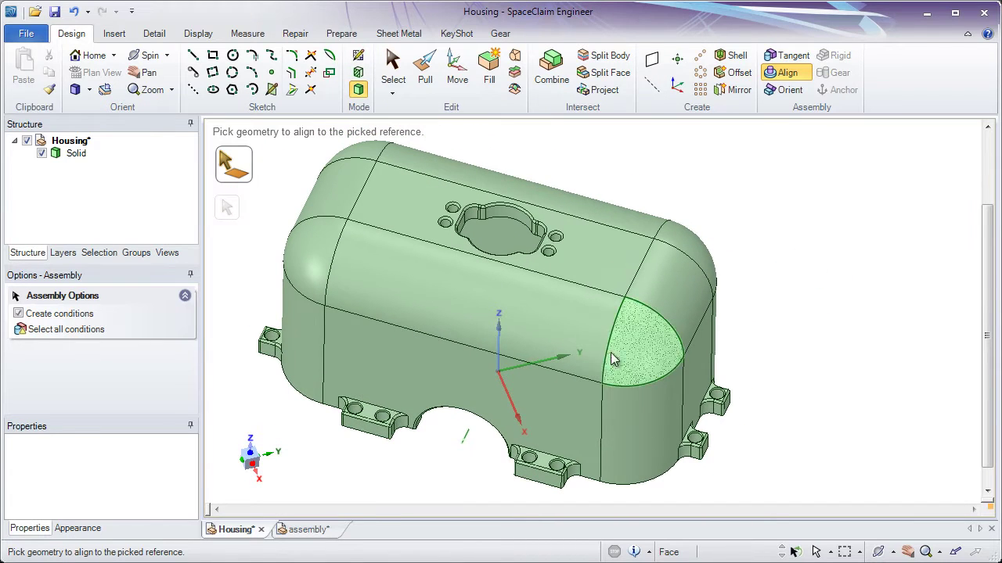
pyautogui.click(559, 407)
pyautogui.click(518, 369)
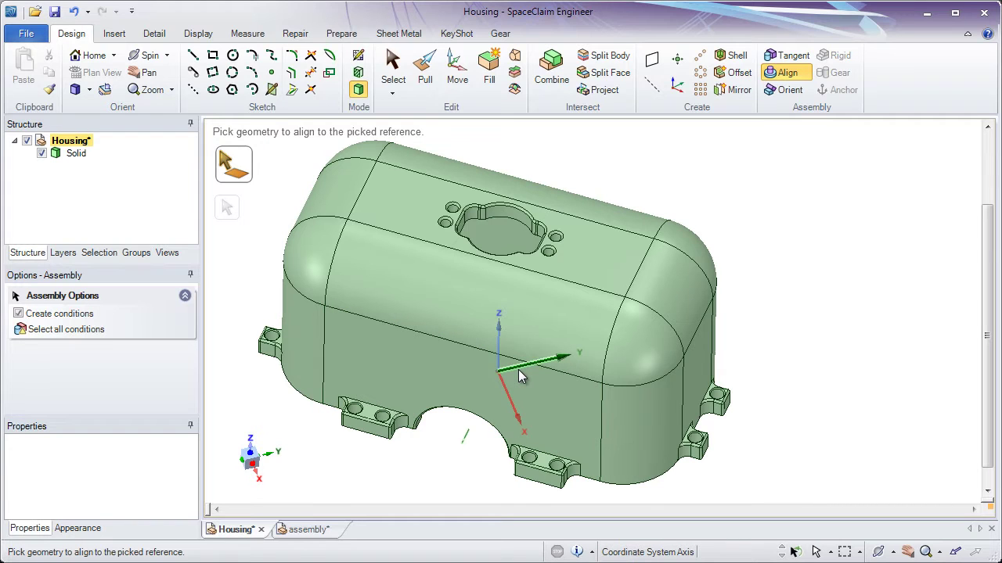
pyautogui.click(526, 414)
pyautogui.click(525, 364)
pyautogui.click(504, 209)
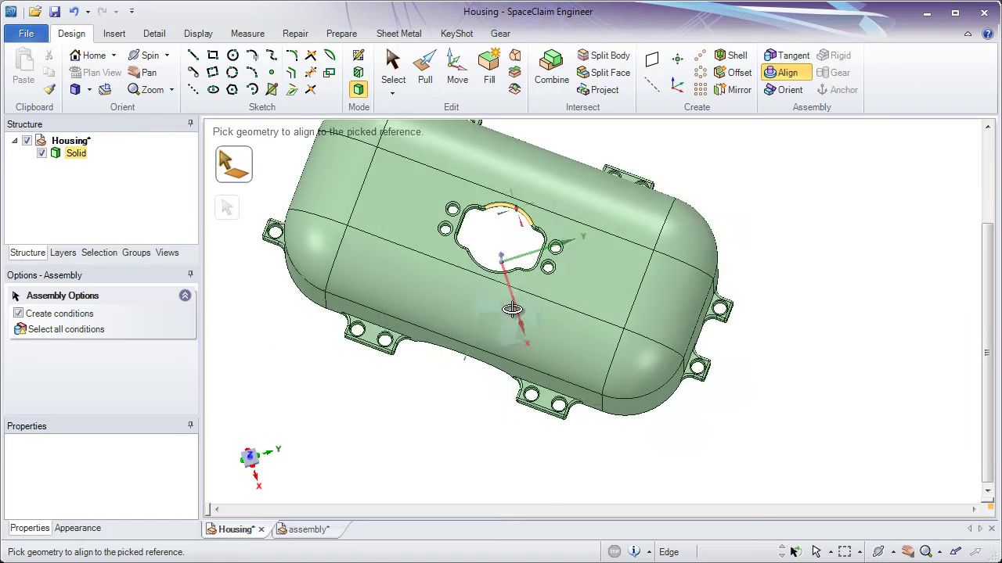
# Orient the planar face on the housing's long side to the world origin's Y axis with the Orient tool.
pyautogui.moveTo(511, 309); pyautogui.dragTo(526, 183, button='middle')
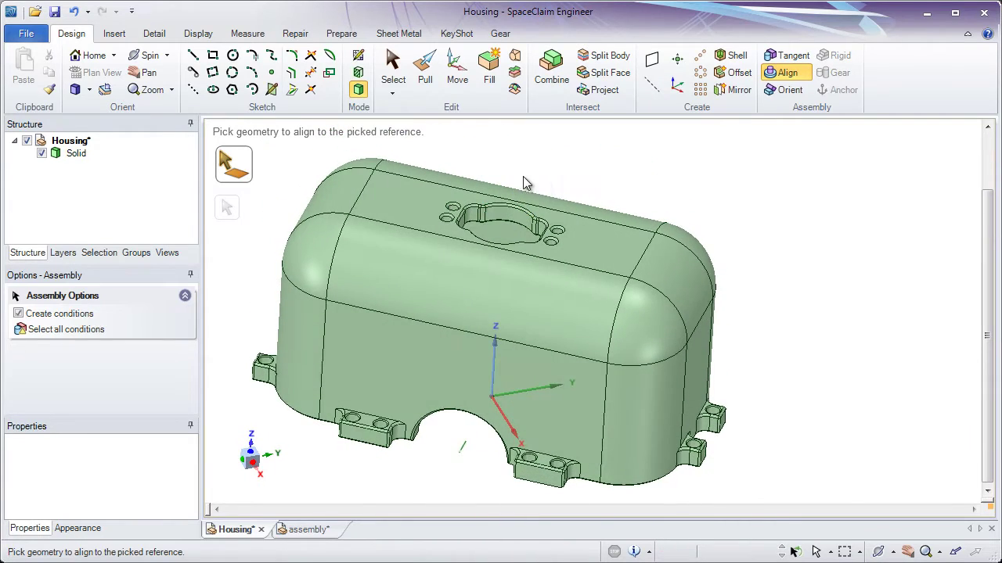
pyautogui.click(790, 90)
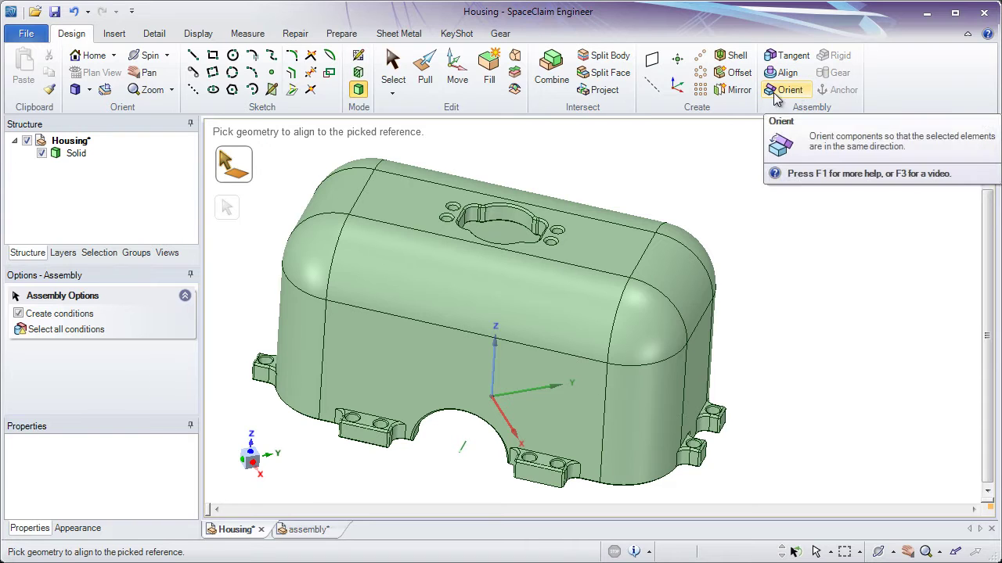
pyautogui.click(557, 409)
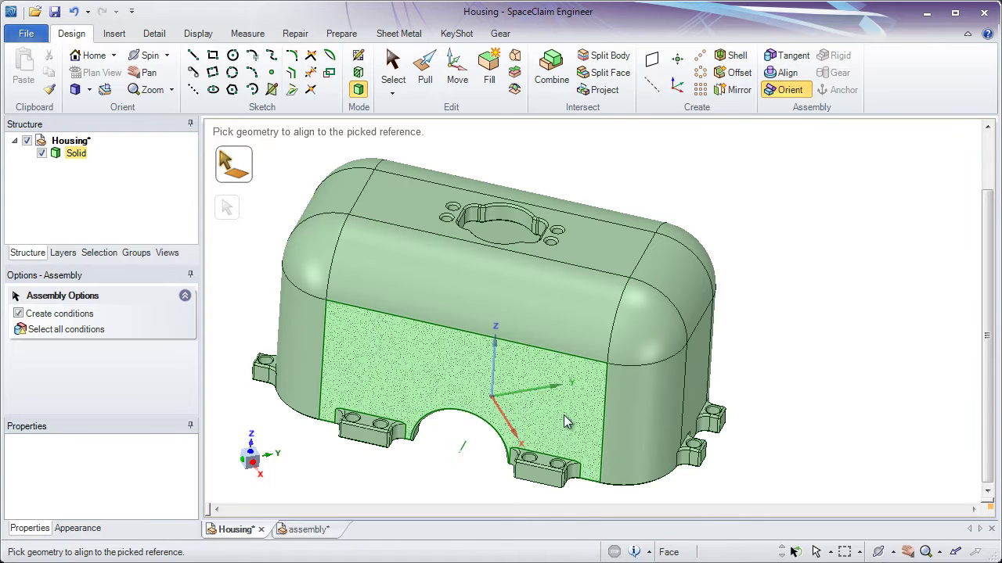
pyautogui.click(565, 415)
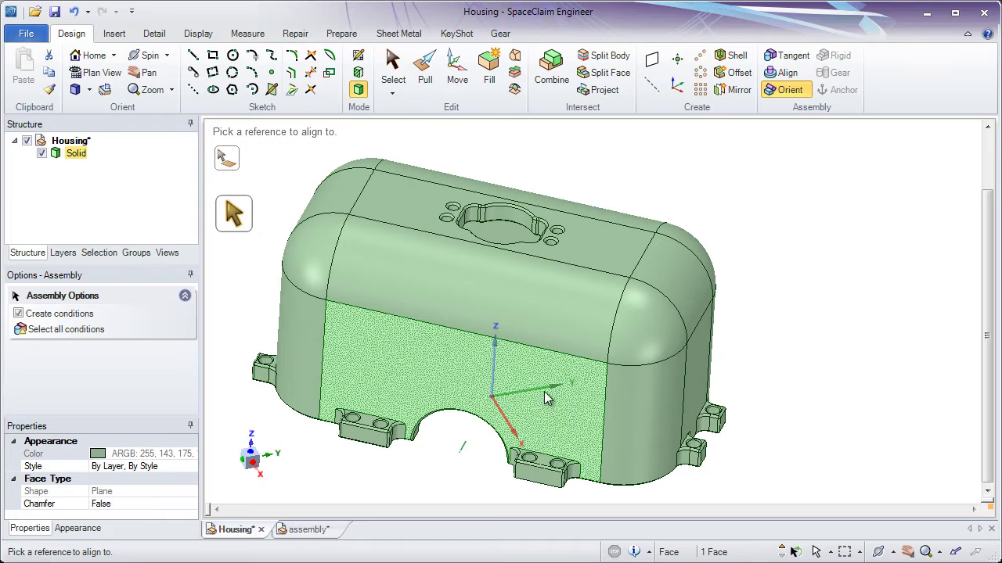
pyautogui.click(545, 394)
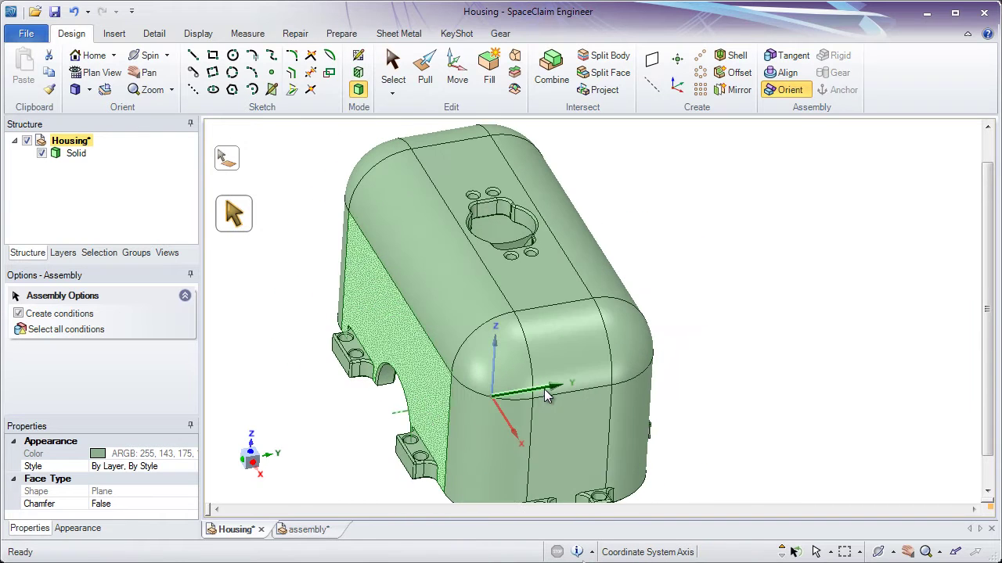
# Examine the housing's orientation relative to the world origin in views along the Z, Y and X axes and from the open side.
pyautogui.moveTo(693, 245); pyautogui.dragTo(614, 335, button='middle')
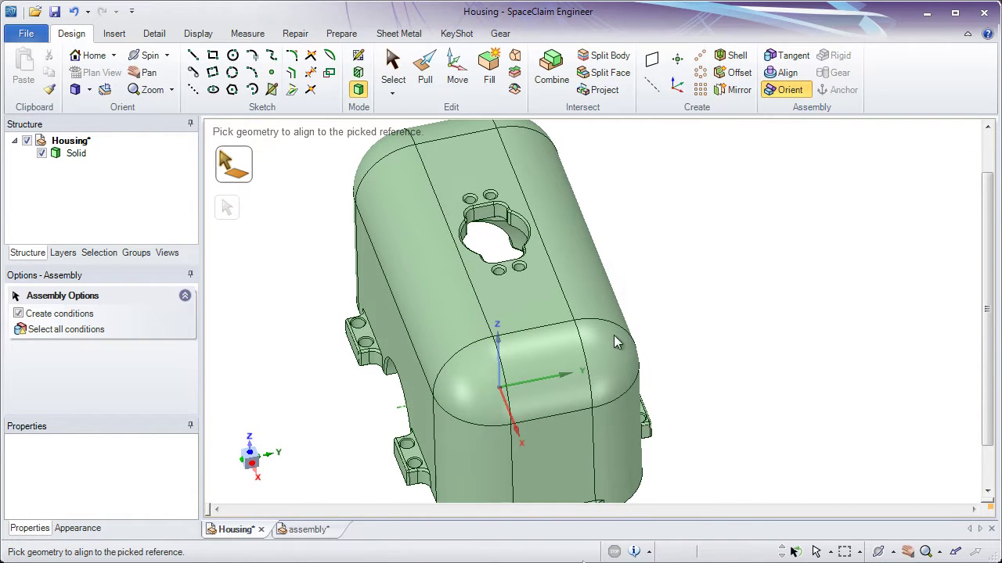
pyautogui.click(250, 457)
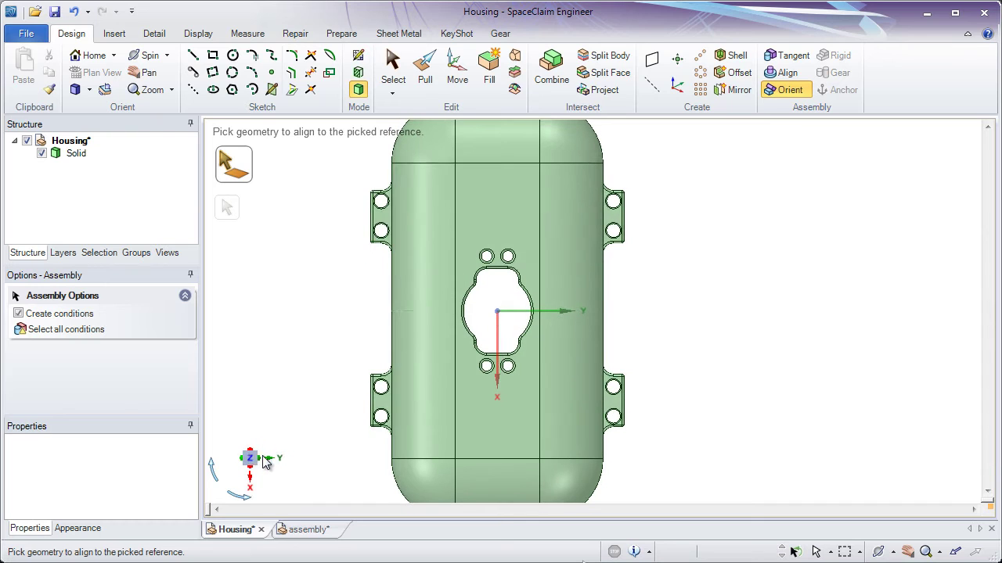
pyautogui.click(267, 465)
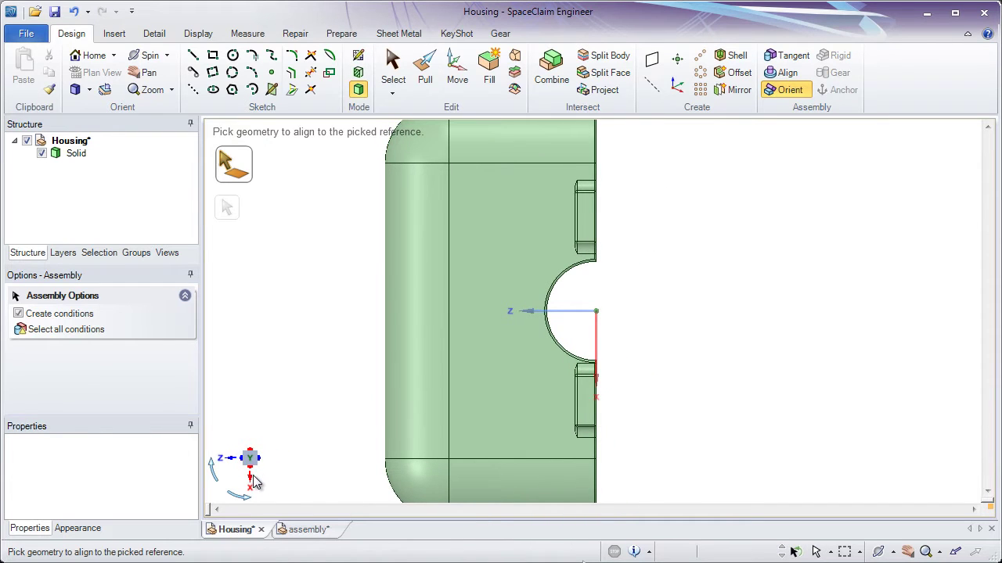
pyautogui.click(251, 483)
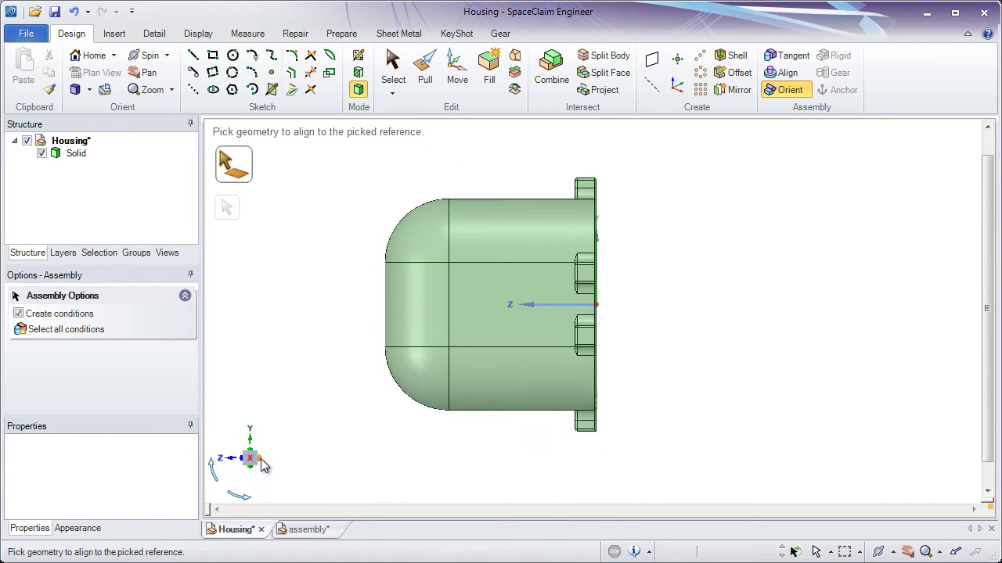
pyautogui.click(259, 461)
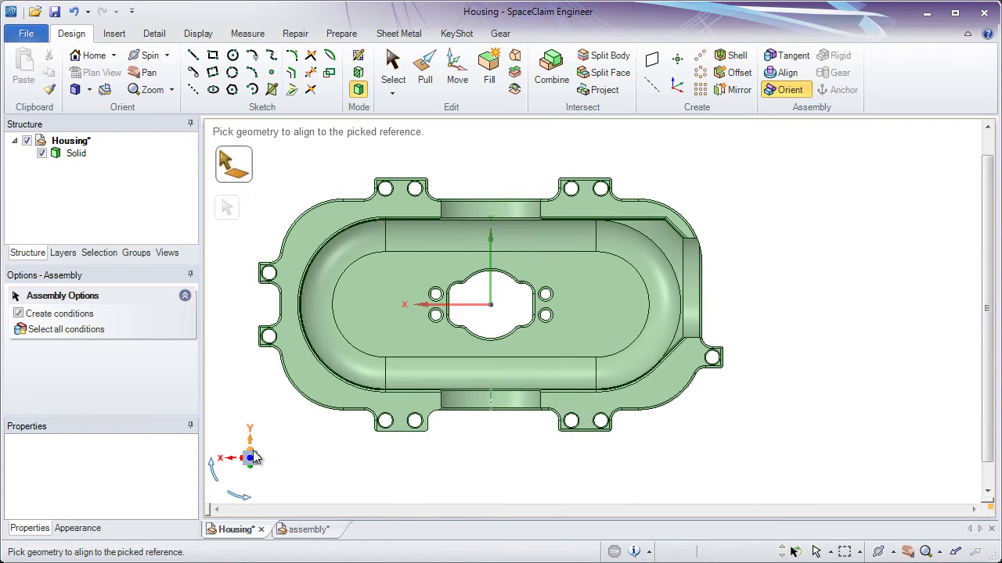
pyautogui.click(250, 443)
pyautogui.keyDown('shift'); pyautogui.moveTo(250, 353); pyautogui.dragTo(360, 330, button='middle'); pyautogui.keyUp('shift')
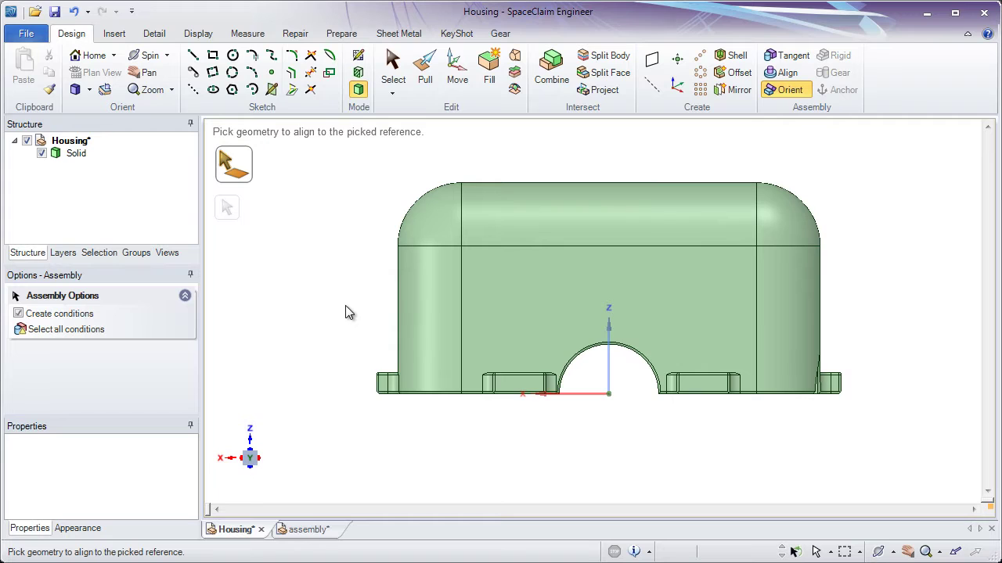
pyautogui.click(391, 79)
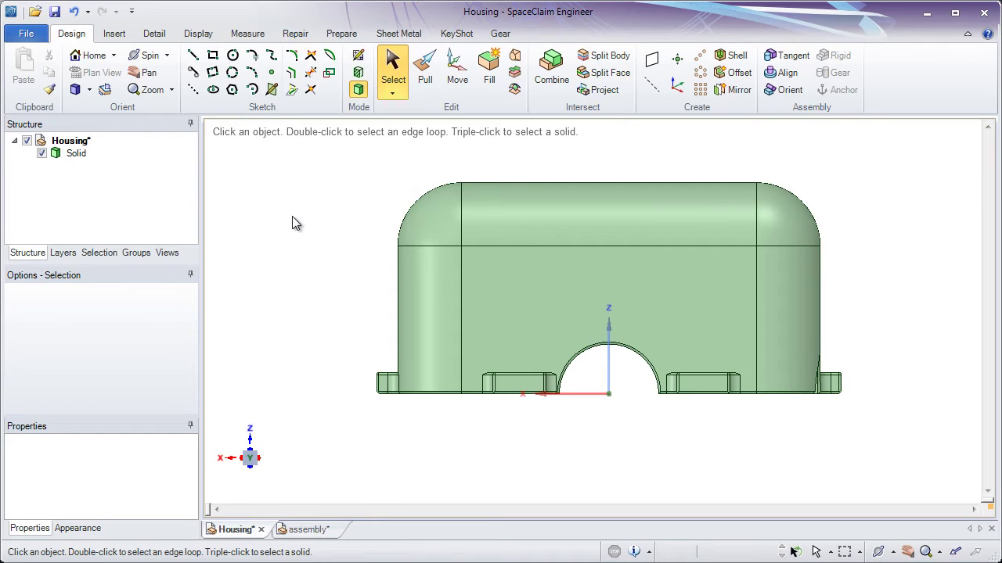
# Switch to the assembly design and expand all components in its structure tree.
pyautogui.moveTo(285, 477)
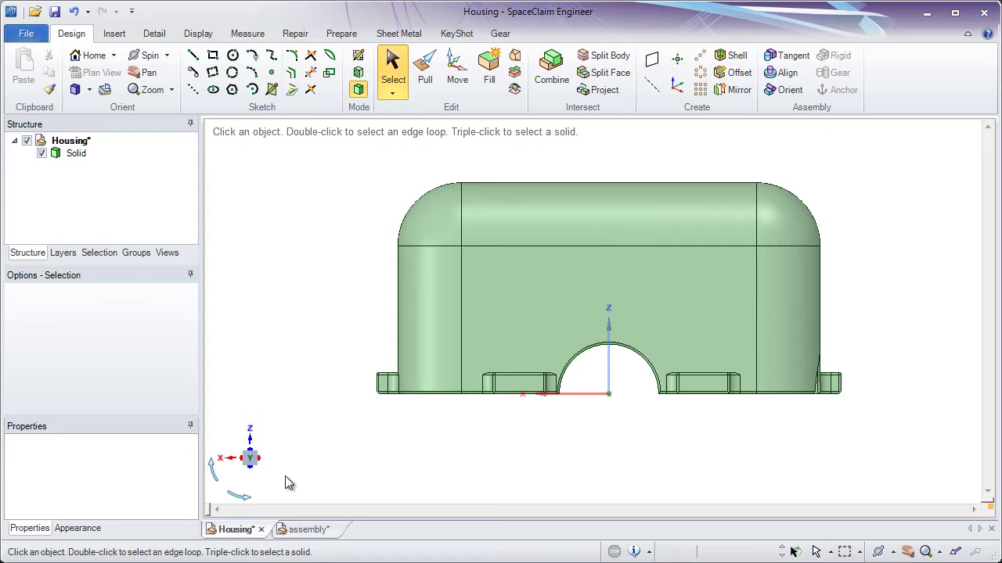
pyautogui.click(308, 530)
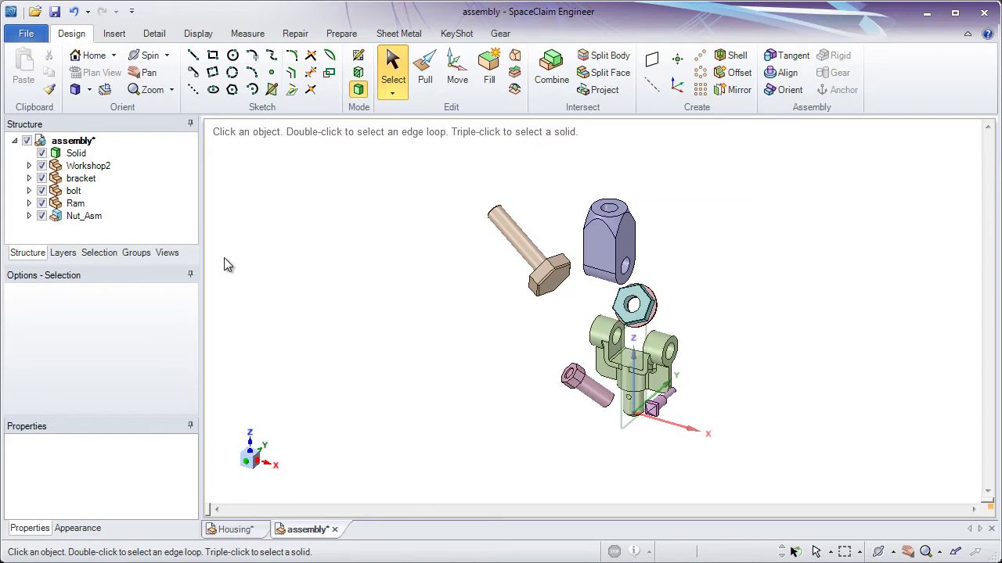
pyautogui.click(29, 217)
pyautogui.click(29, 217)
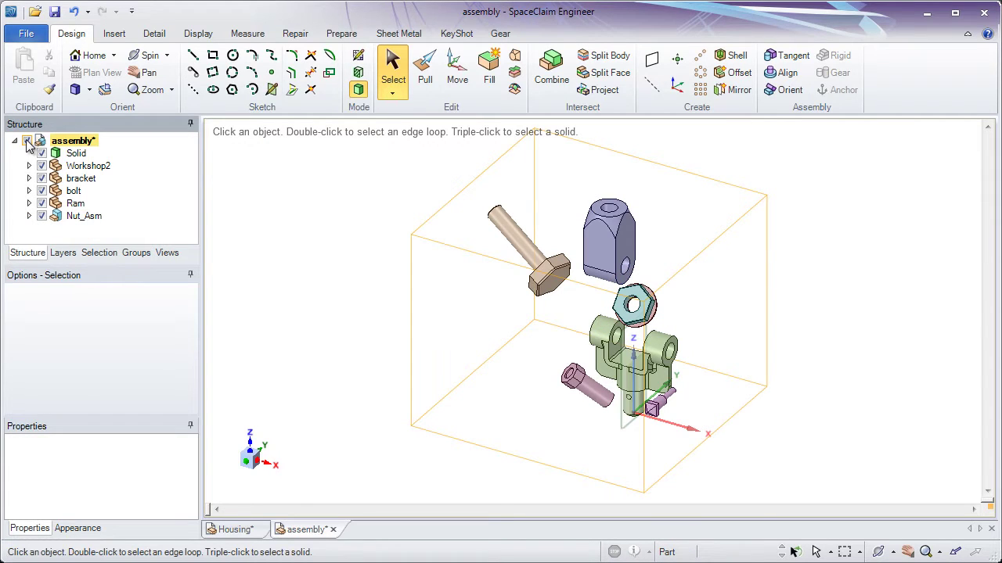
pyautogui.rightClick(40, 143)
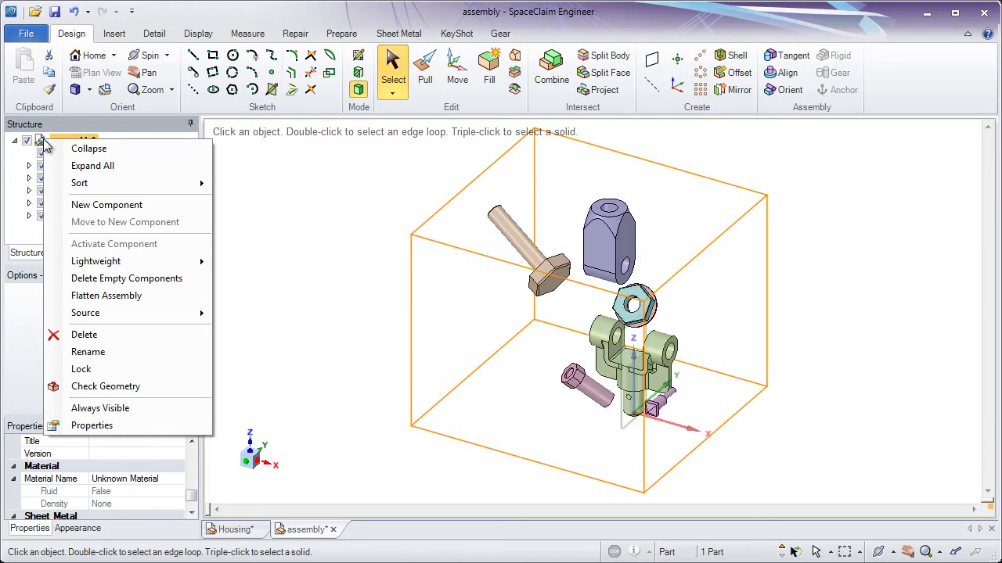
pyautogui.click(90, 166)
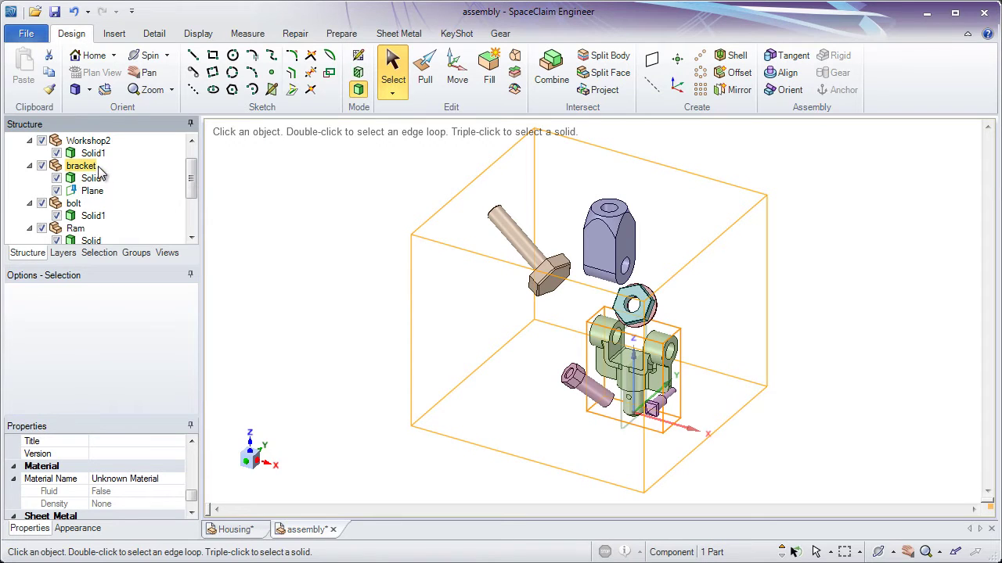
pyautogui.moveTo(192, 185)
pyautogui.mouseDown()
pyautogui.moveTo(197, 177)
pyautogui.moveTo(199, 219)
pyautogui.moveTo(198, 175)
pyautogui.mouseUp()
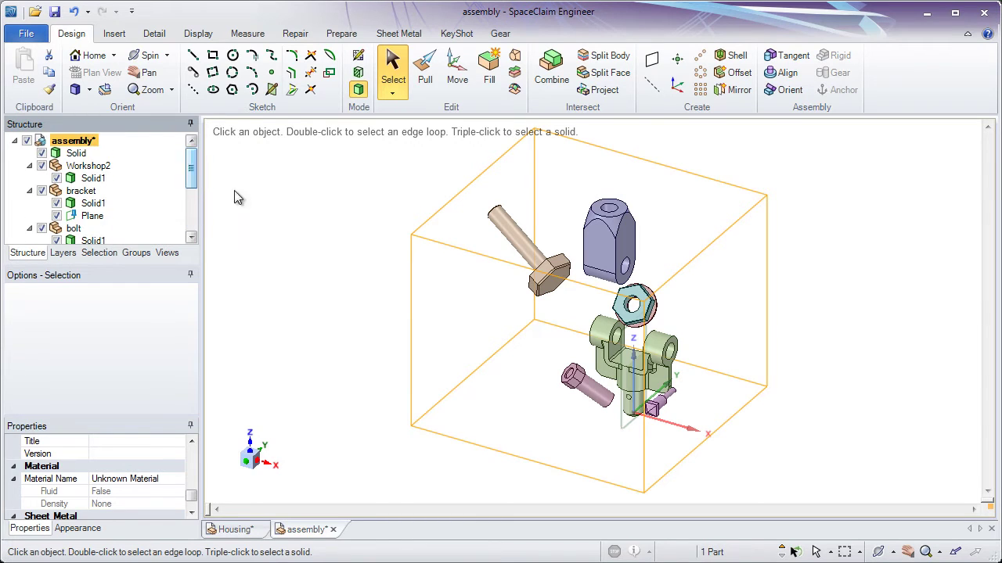
pyautogui.click(350, 290)
# Anchor the bracket component in place using the outer cylindrical face of one of its lugs.
pyautogui.scroll(1, 643, 356)
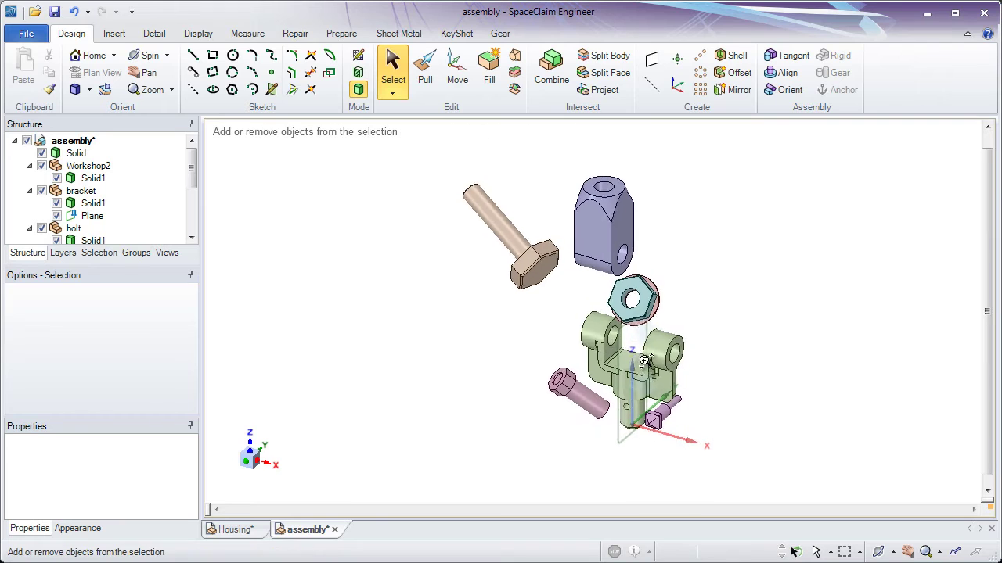
pyautogui.scroll(4, 643, 360)
pyautogui.click(614, 370)
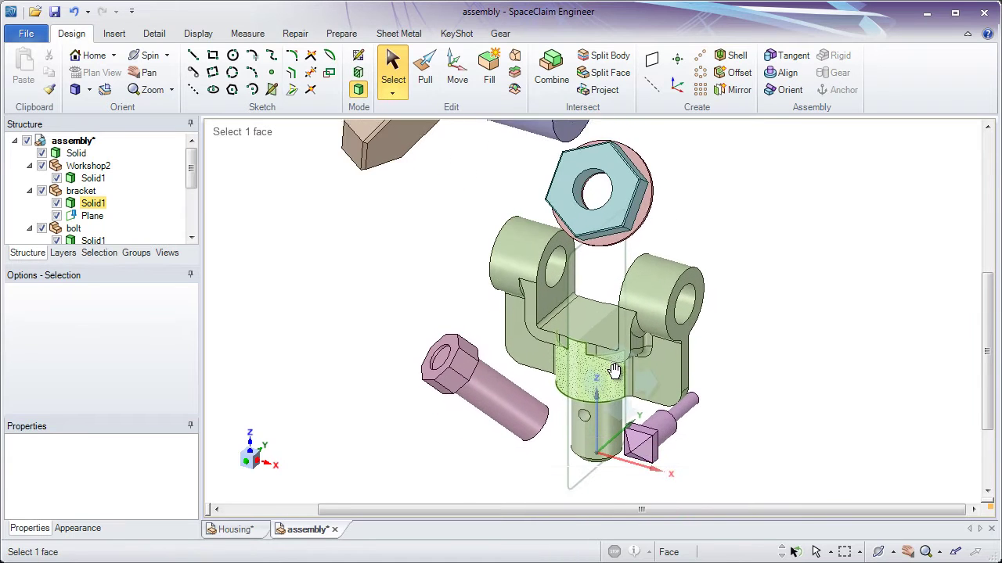
pyautogui.scroll(1, 614, 370)
pyautogui.click(727, 299)
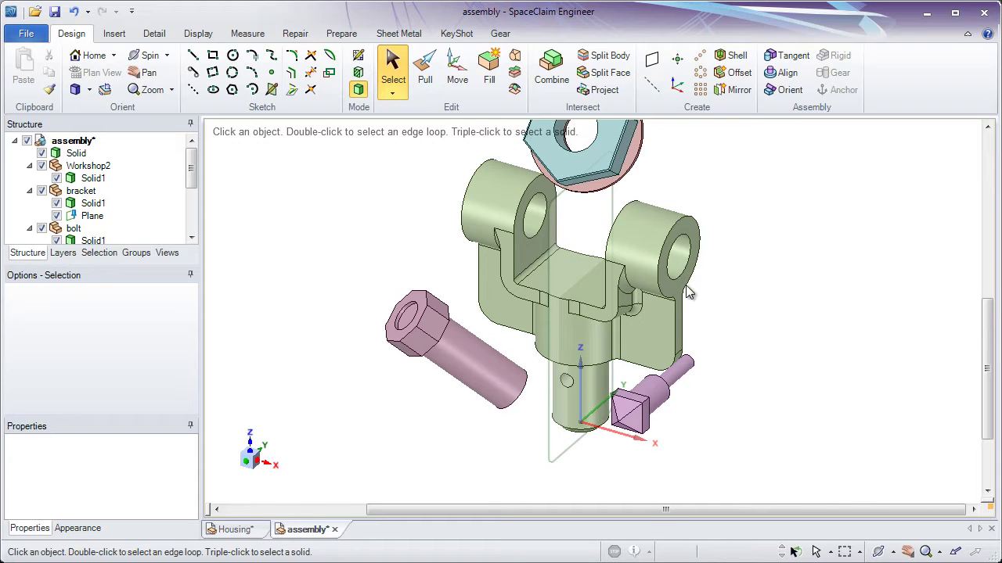
pyautogui.click(661, 268)
pyautogui.click(661, 267)
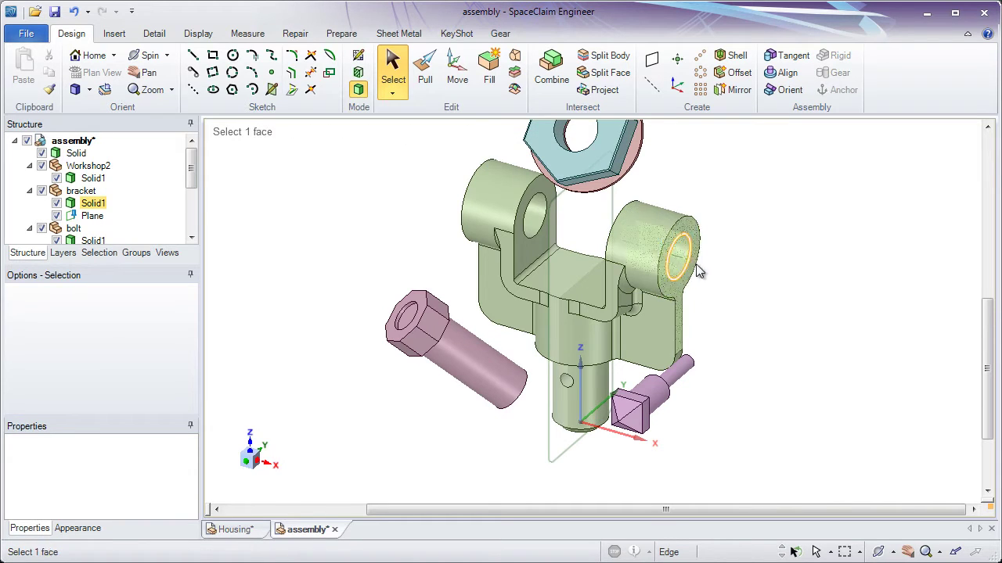
pyautogui.click(775, 205)
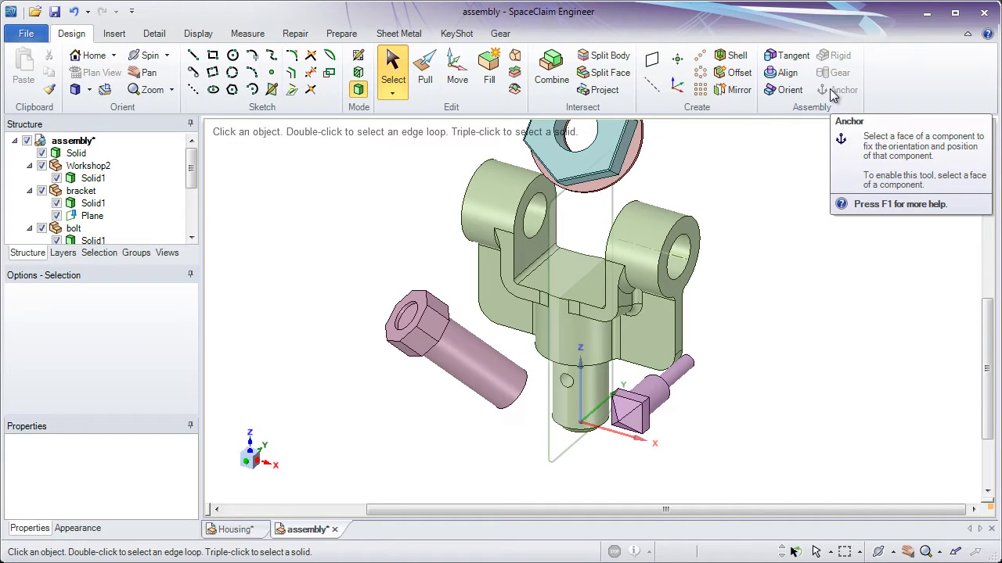
pyautogui.click(662, 235)
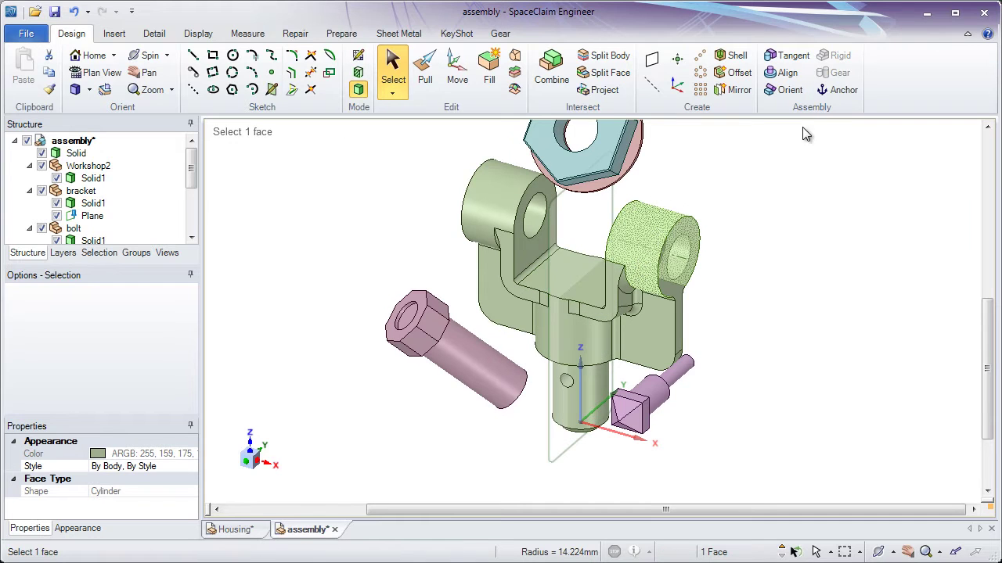
pyautogui.click(838, 89)
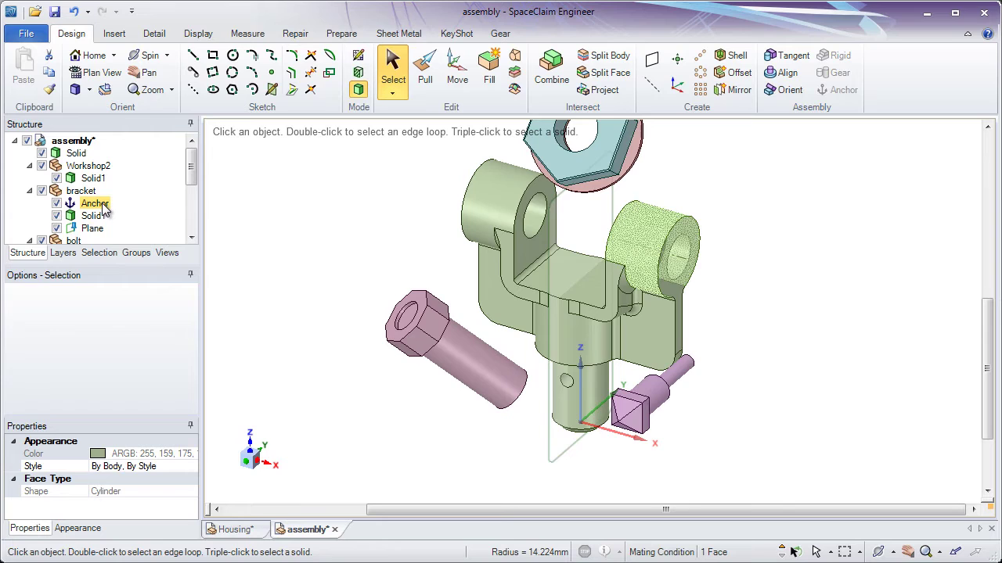
pyautogui.click(322, 184)
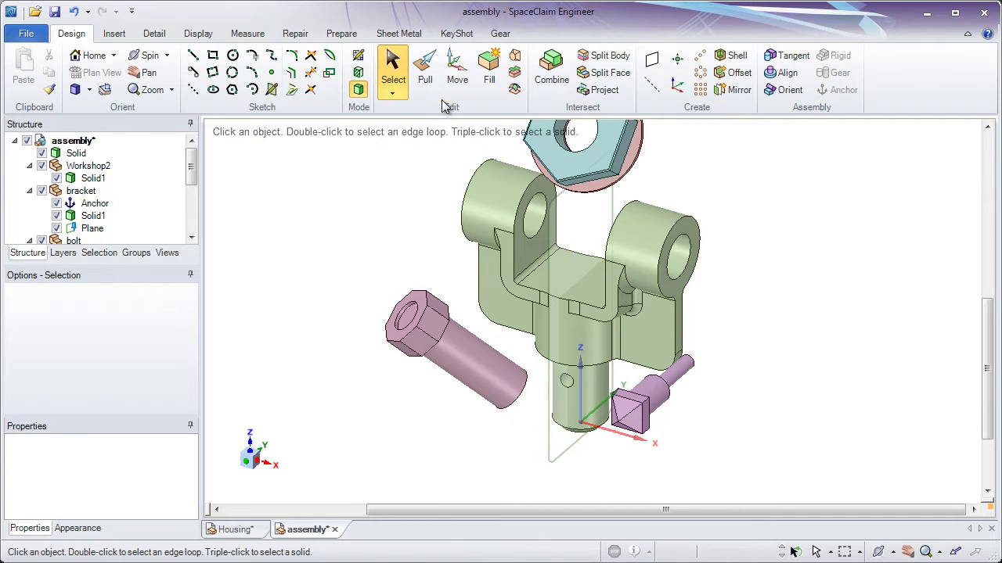
# Select the anchored bracket component with the Move tool to check whether its move handle is available.
pyautogui.click(455, 91)
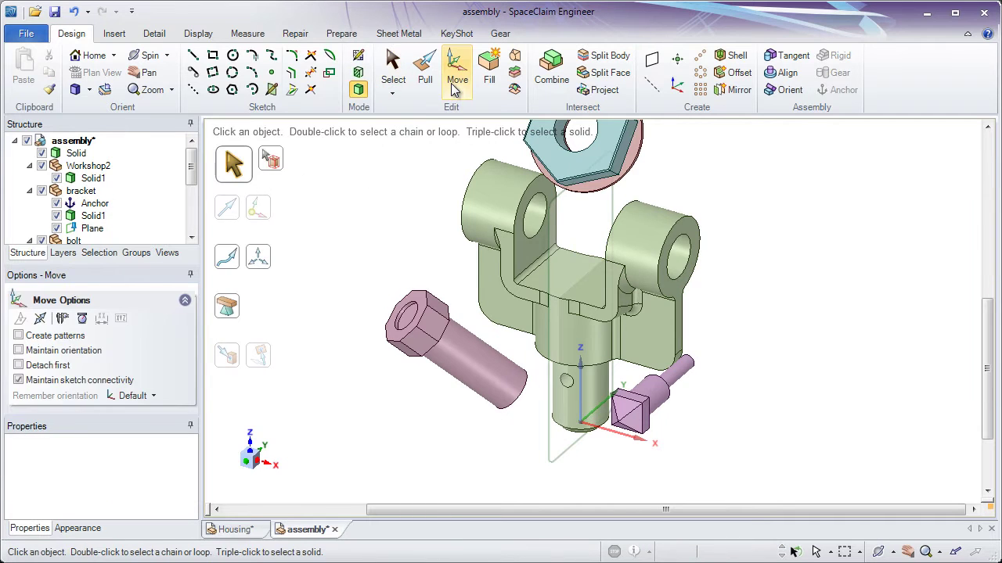
pyautogui.click(80, 194)
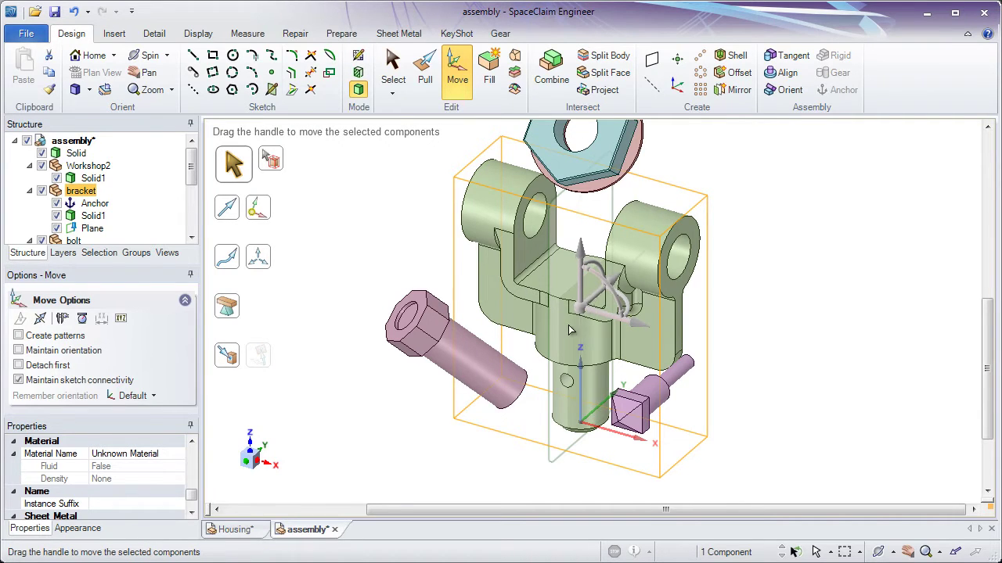
pyautogui.click(391, 259)
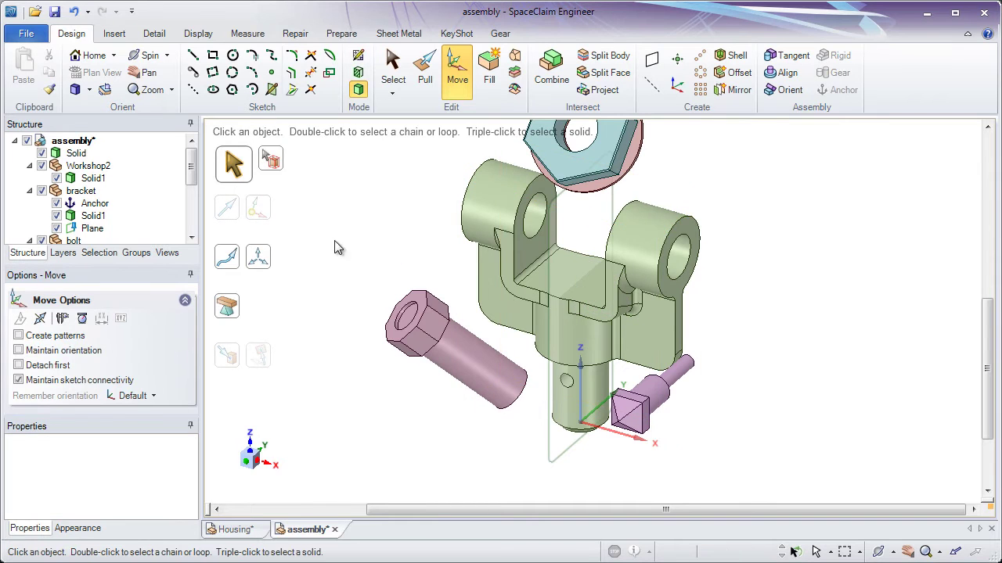
# Disable and re-enable the bracket's Anchor condition while checking its move handle, leaving the anchor enabled.
pyautogui.click(75, 194)
pyautogui.click(75, 194)
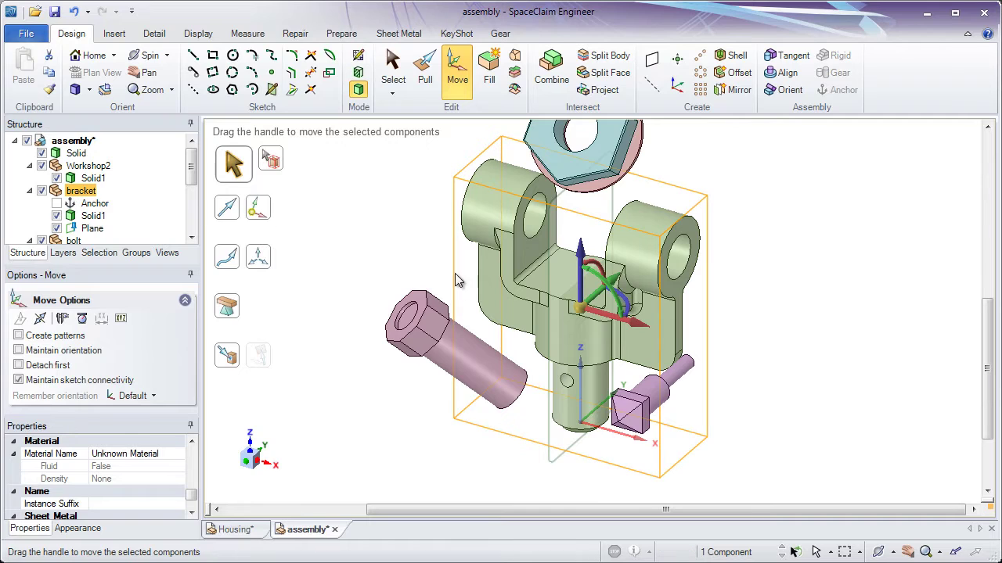
pyautogui.click(58, 204)
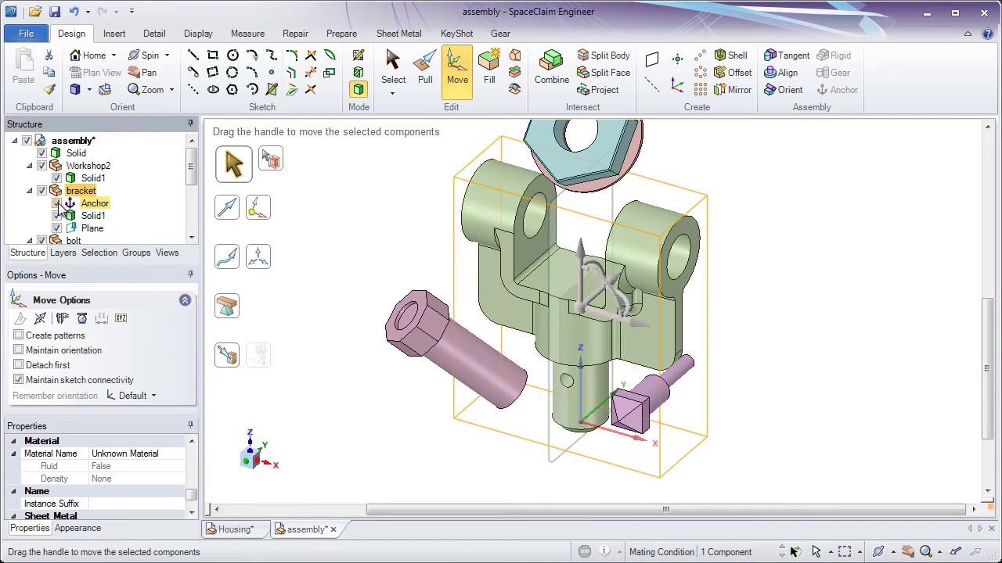
pyautogui.click(57, 204)
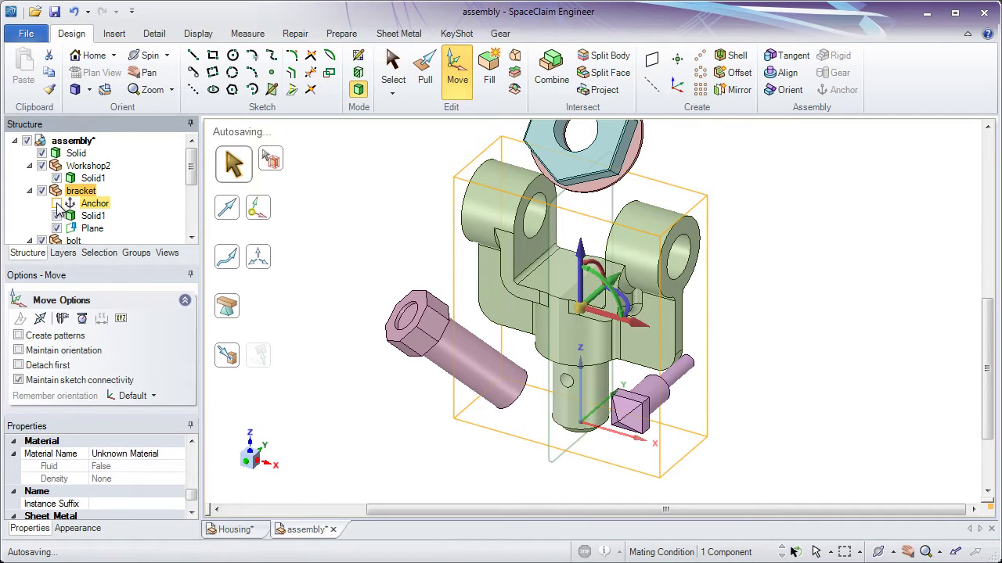
pyautogui.click(57, 204)
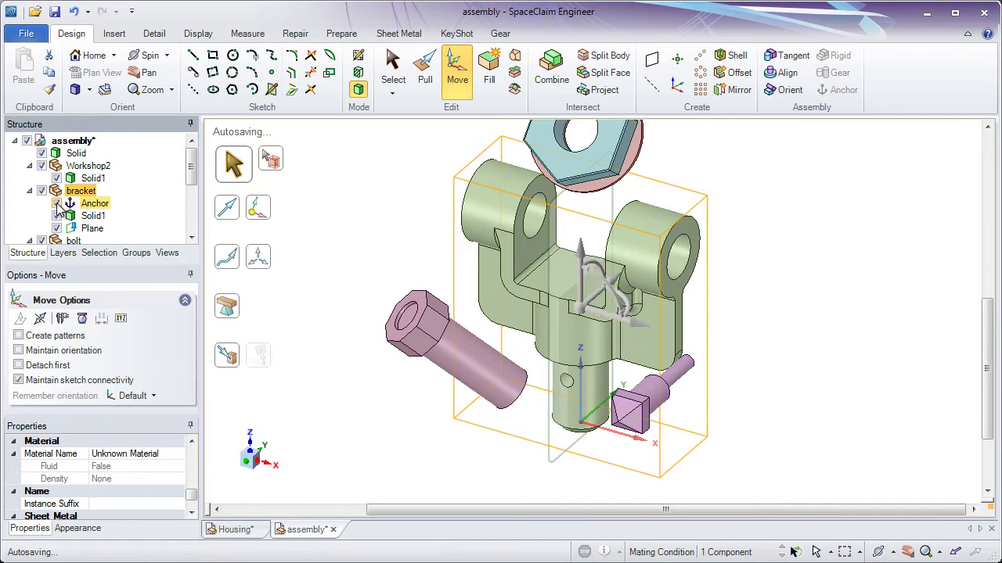
pyautogui.click(355, 226)
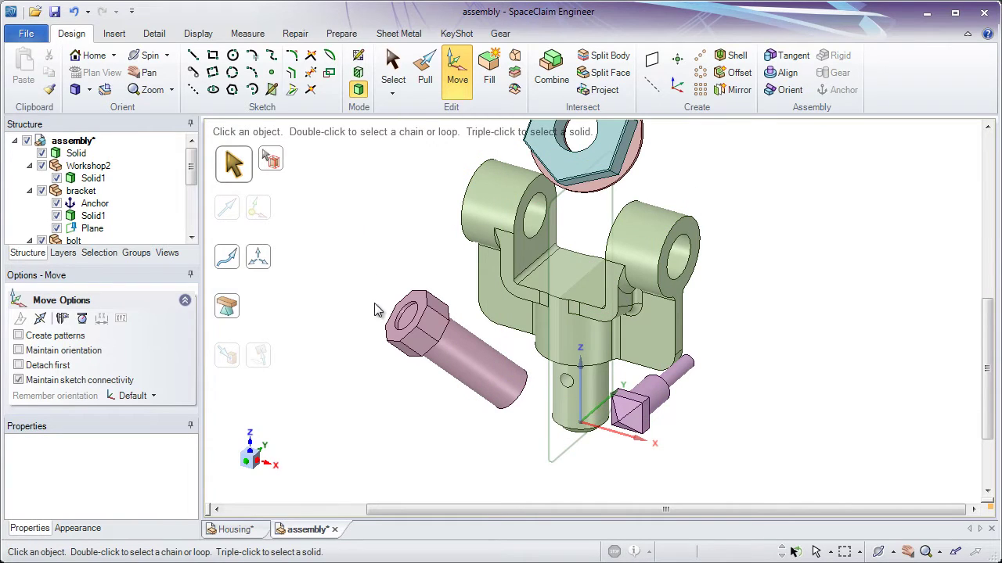
pyautogui.scroll(-2, 374, 273)
pyautogui.scroll(-3, 402, 324)
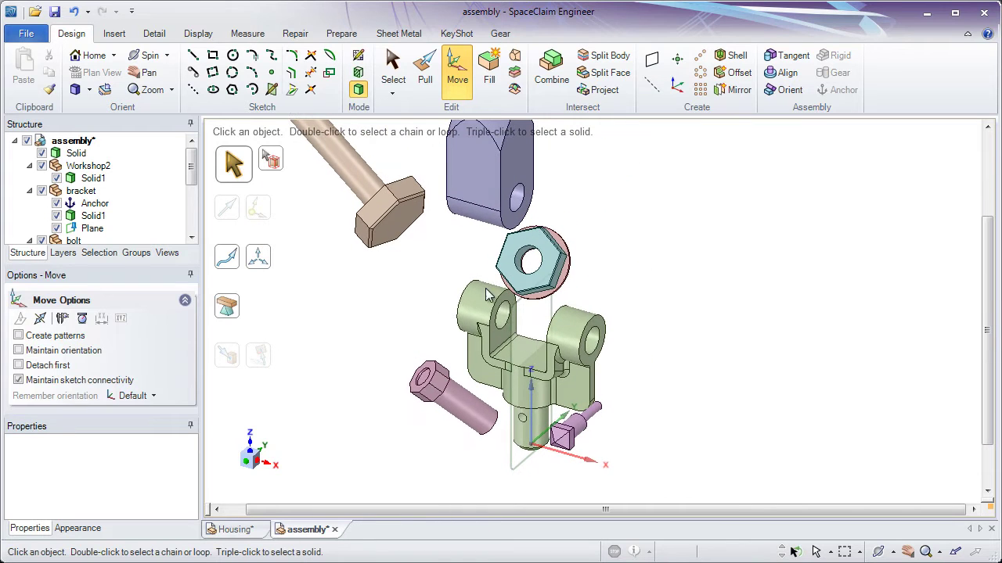
# Align the bolt's cylindrical shank with the outer cylindrical face of the bracket lug nearest the bolt and check the resulting conditions in the structure tree.
pyautogui.click(785, 72)
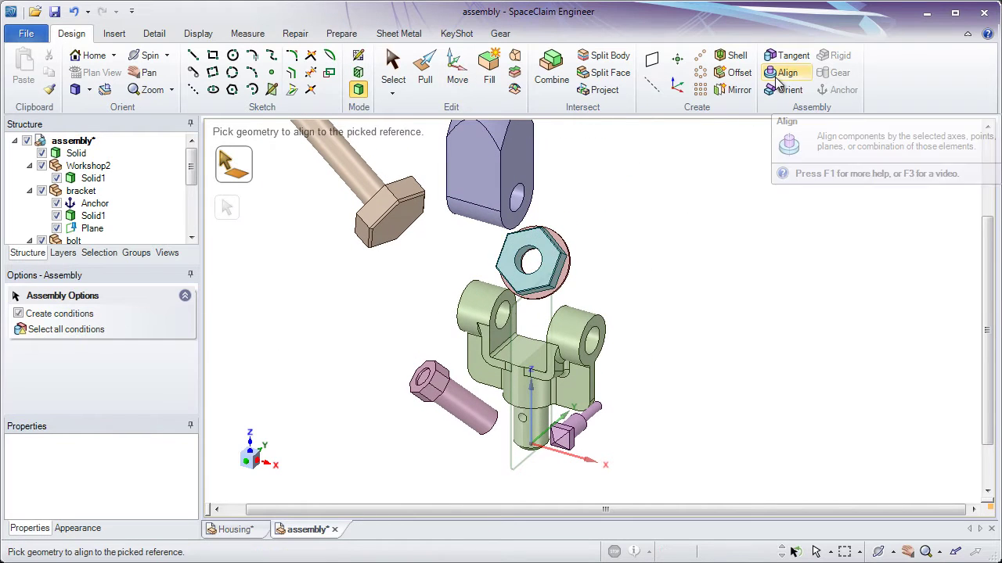
pyautogui.click(350, 167)
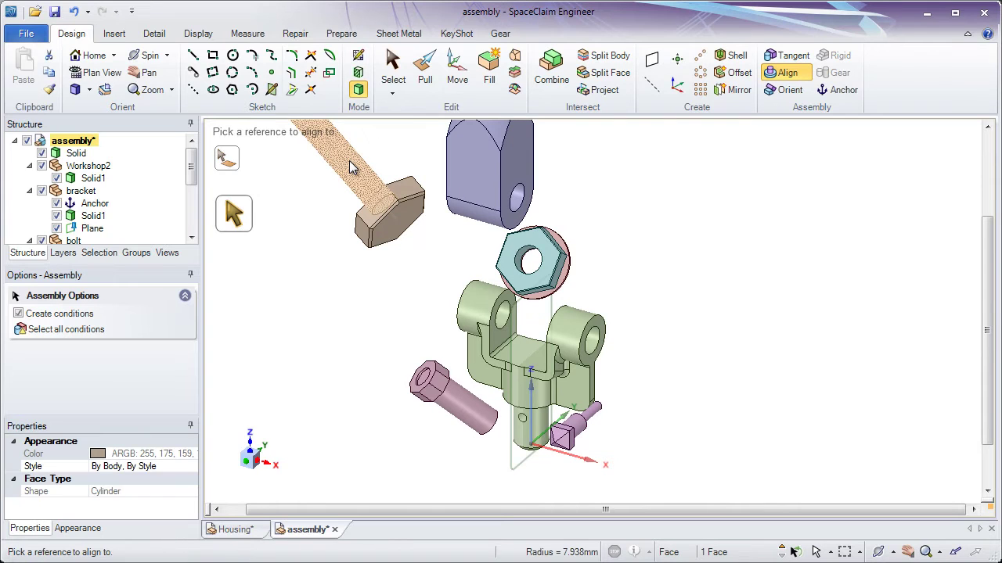
pyautogui.click(481, 303)
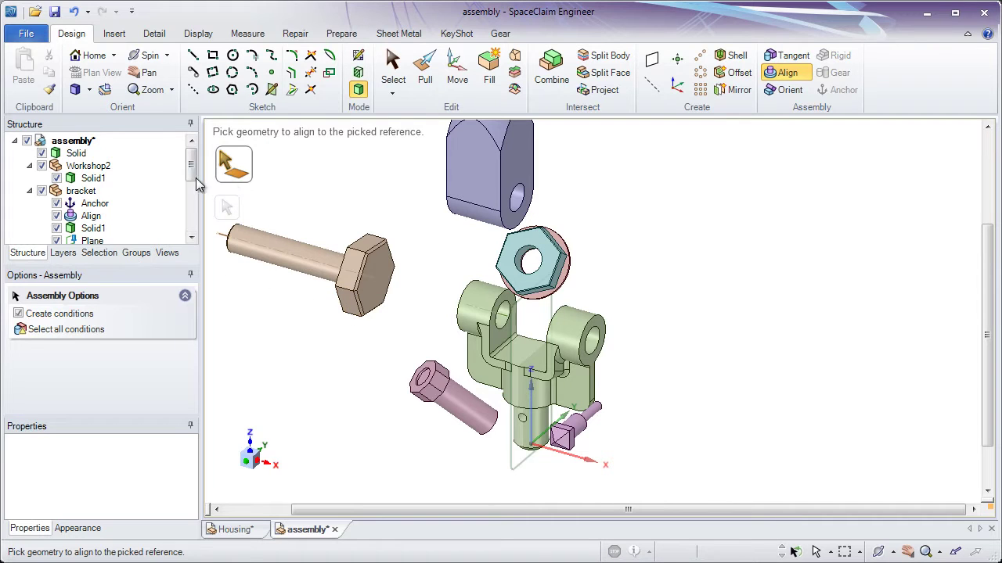
pyautogui.scroll(-1, 192, 176)
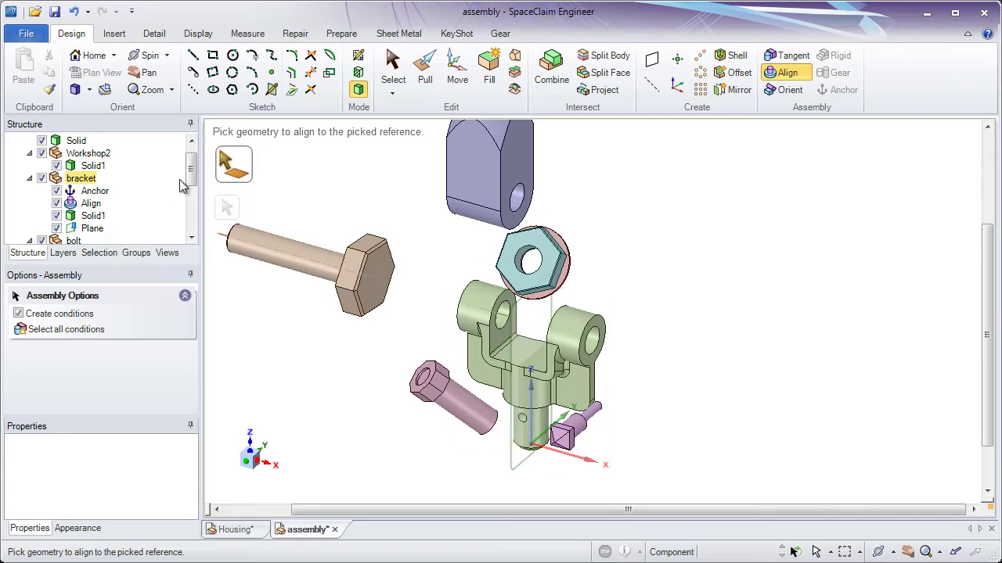
pyautogui.scroll(-5, 193, 181)
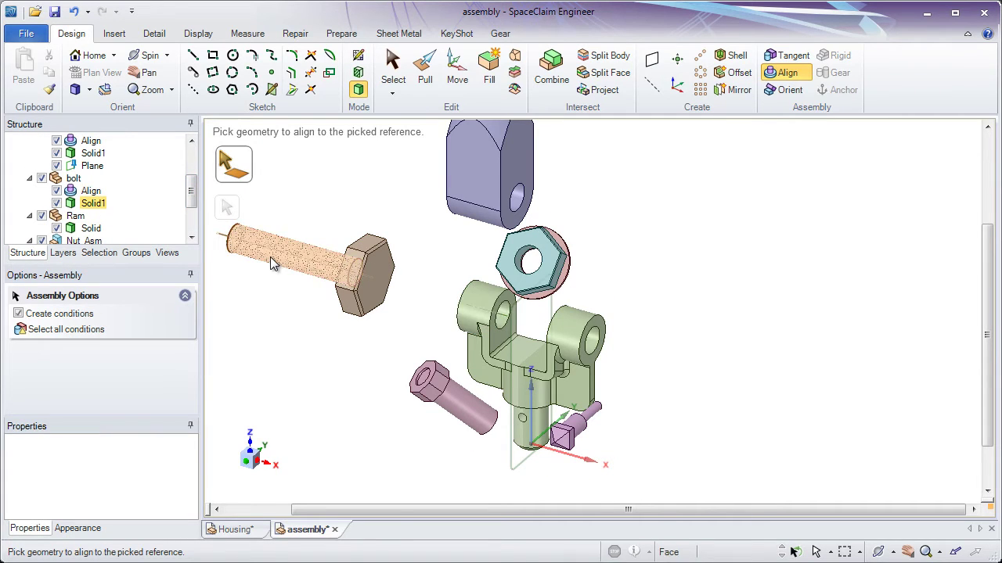
# Align the underside of the bolt head with the outer flat face of the same bracket lug.
pyautogui.scroll(4, 324, 235)
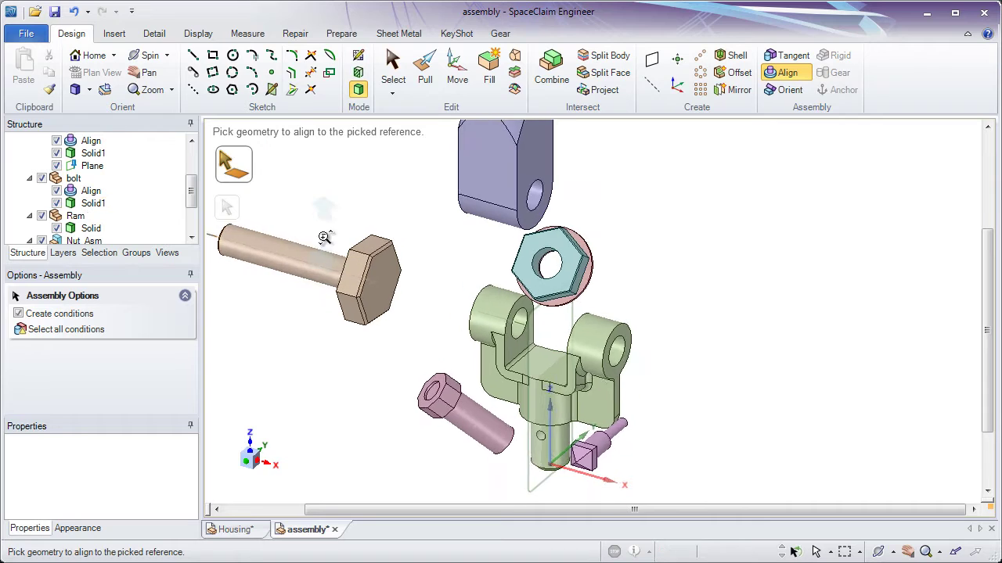
pyautogui.moveTo(330, 279); pyautogui.dragTo(475, 307, button='middle')
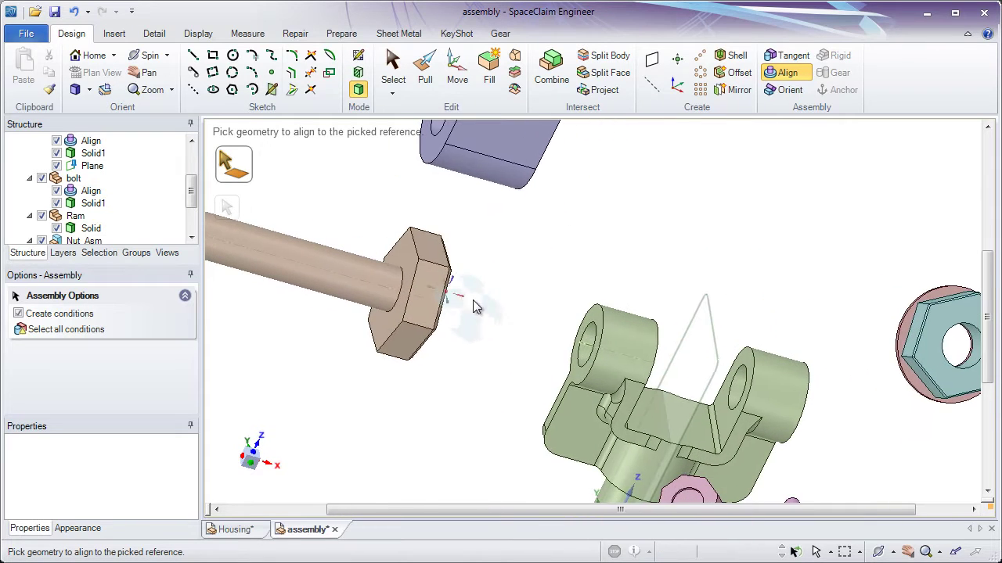
pyautogui.click(399, 259)
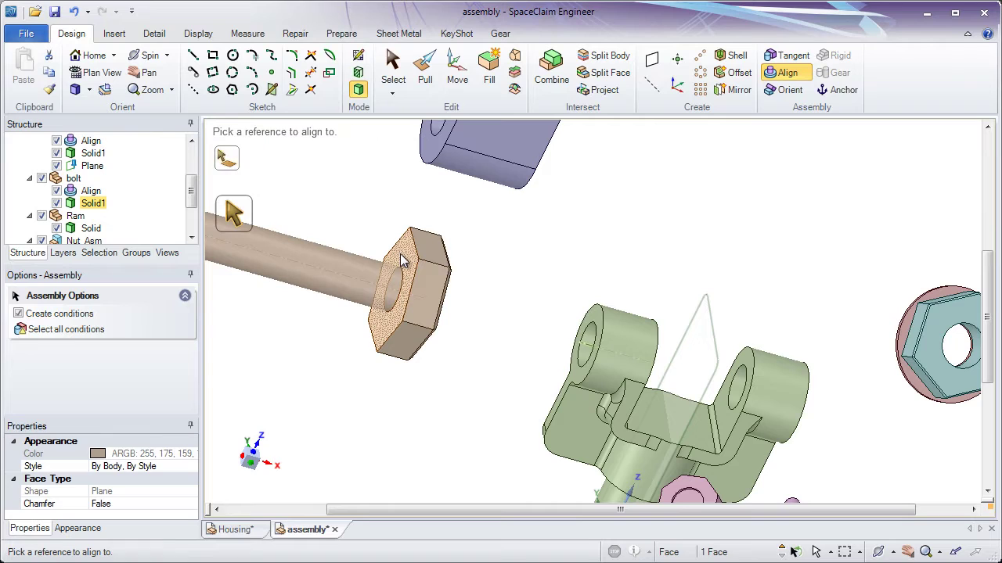
pyautogui.click(595, 321)
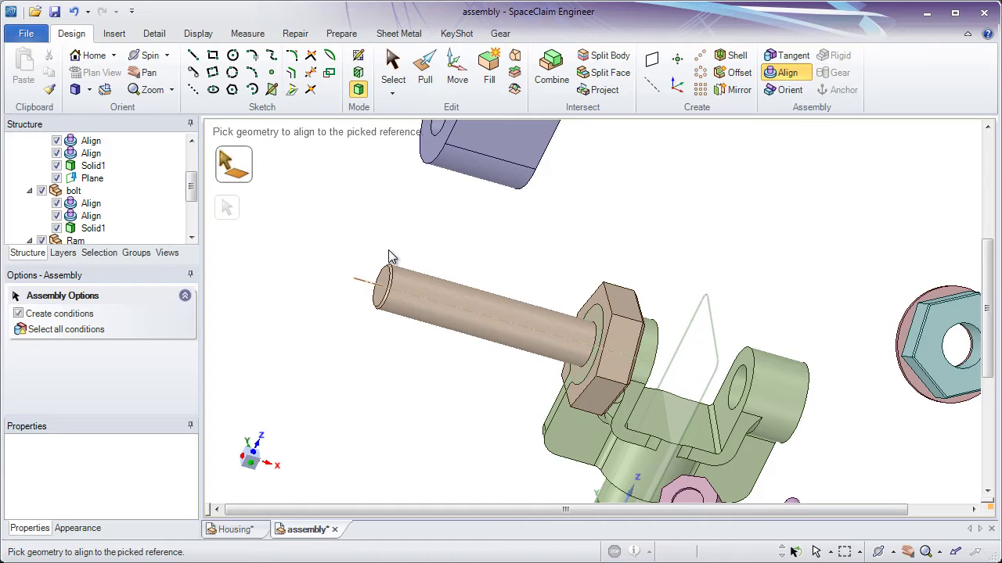
# Select each of the bolt's two Align conditions in the structure tree to examine which faces they relate.
pyautogui.click(393, 72)
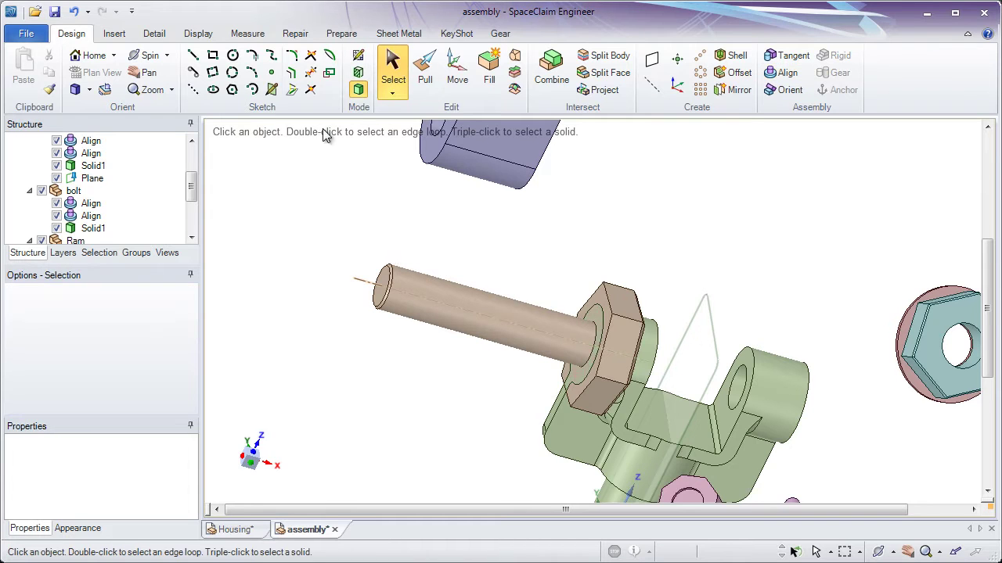
pyautogui.click(92, 216)
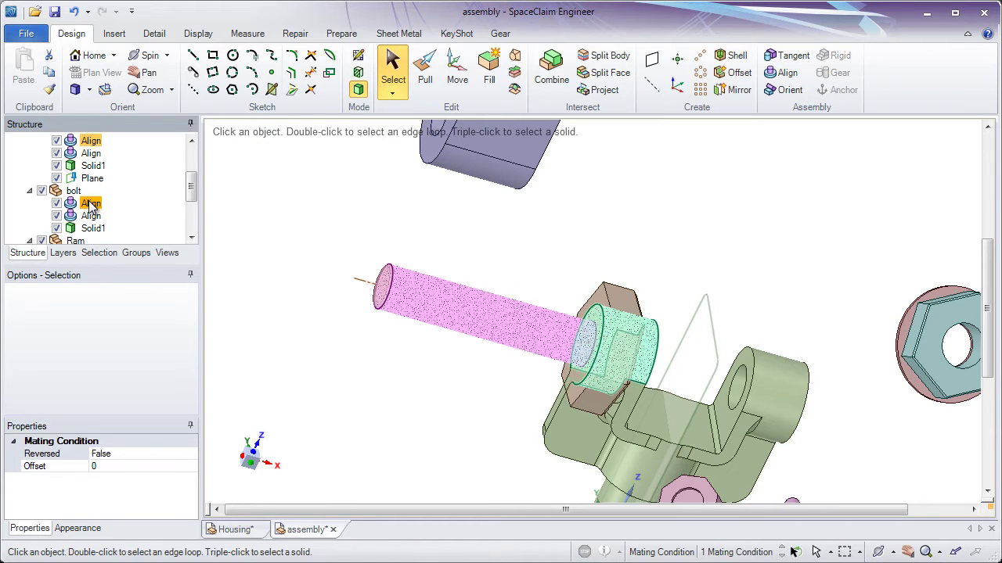
pyautogui.click(91, 216)
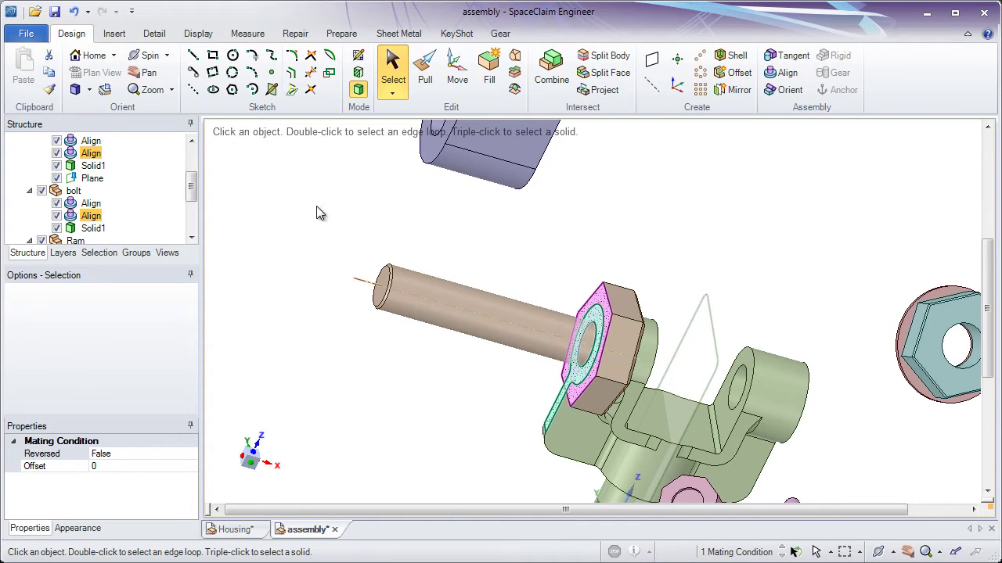
pyautogui.moveTo(195, 192); pyautogui.dragTo(193, 178)
pyautogui.click(273, 209)
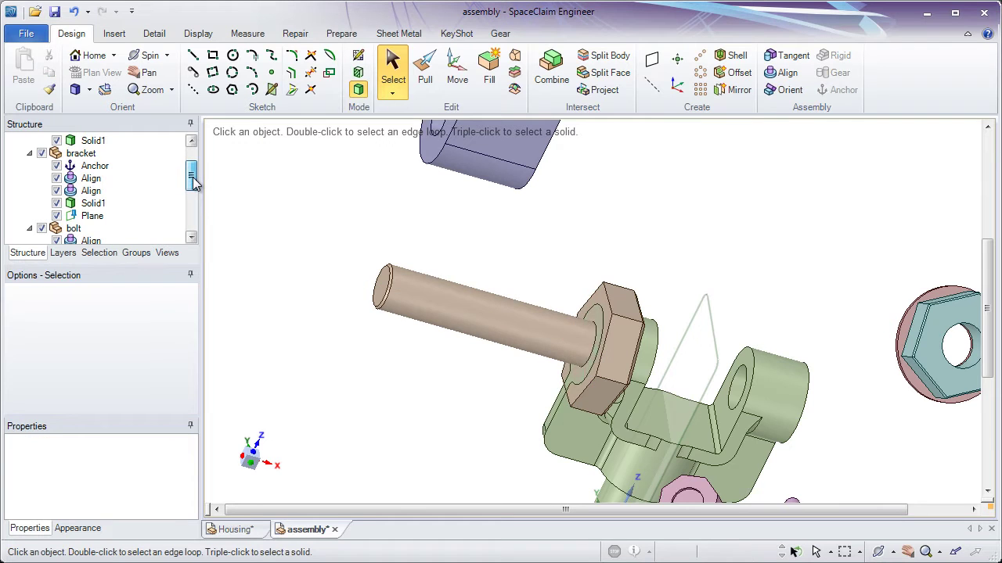
# Try reversing the sense of the bracket's second Align condition and restore its original sense.
pyautogui.click(91, 191)
pyautogui.rightClick(92, 195)
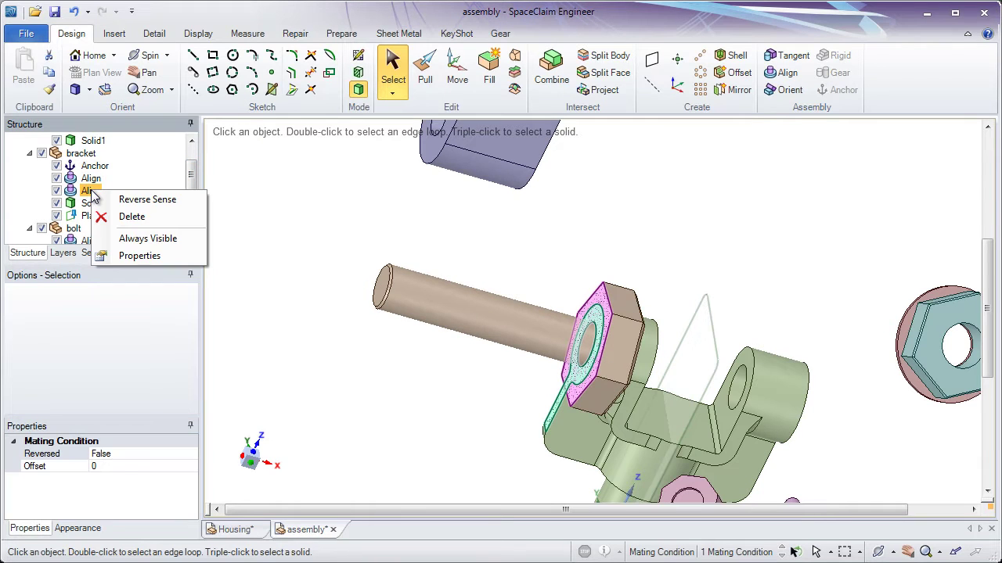
pyautogui.click(147, 200)
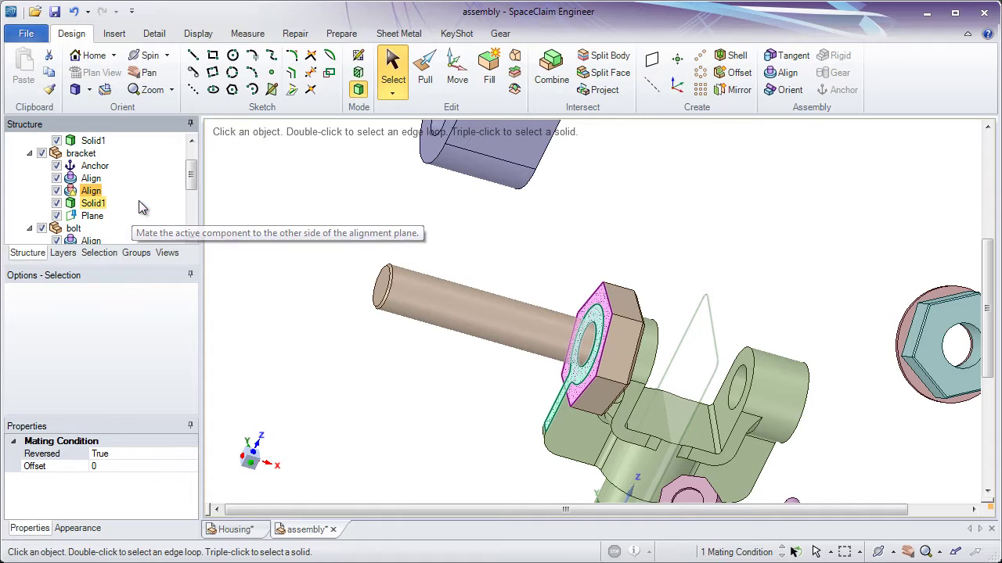
pyautogui.rightClick(91, 196)
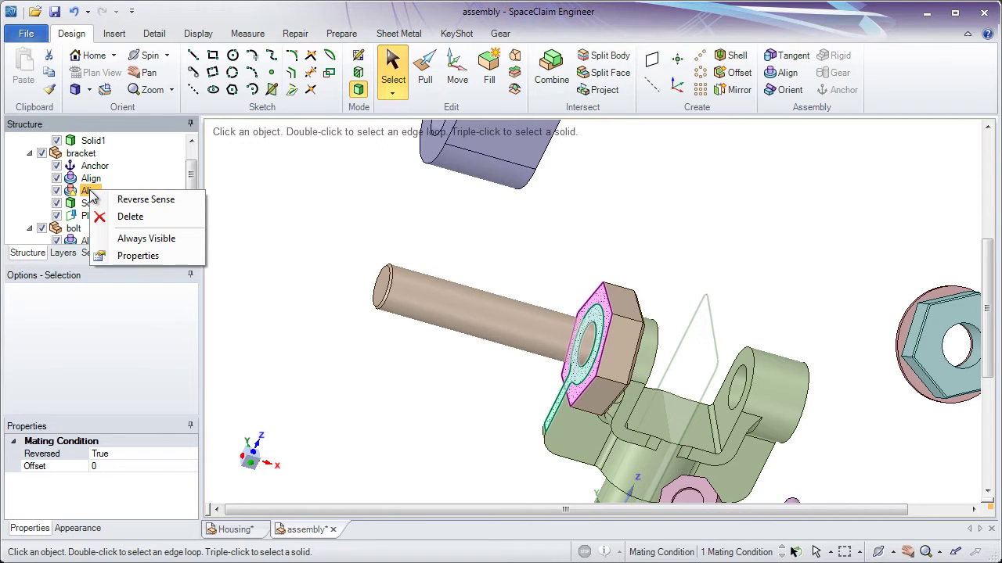
pyautogui.click(144, 199)
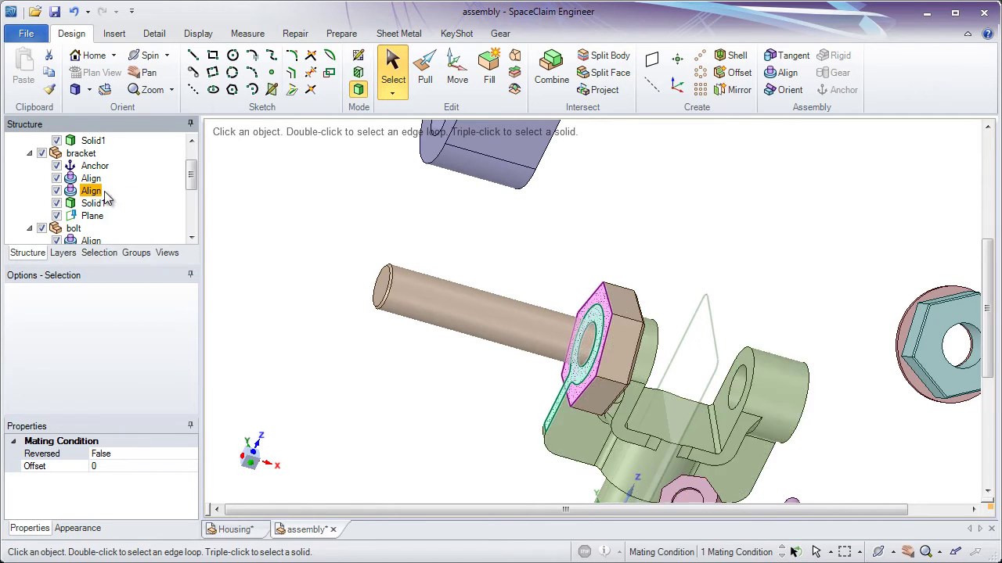
# Reverse the sense of the bolt's second Align condition so the shank passes through the bracket's lugs.
pyautogui.scroll(-2, 192, 181)
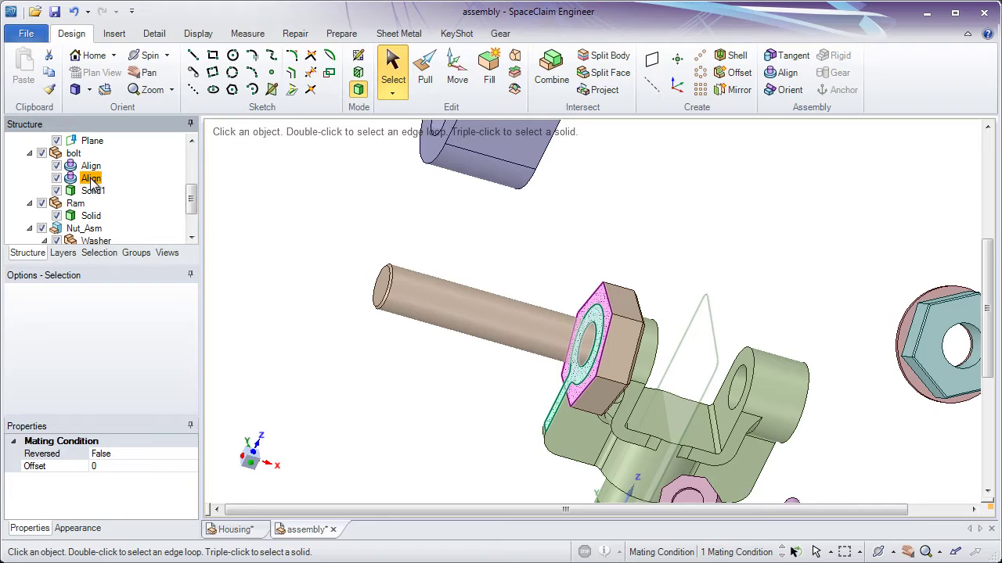
pyautogui.rightClick(91, 181)
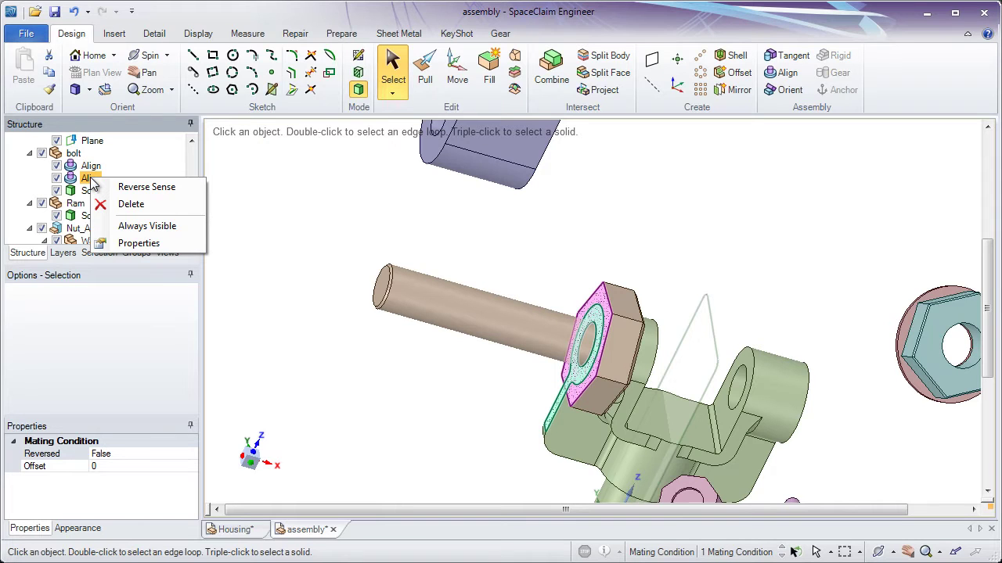
pyautogui.click(153, 188)
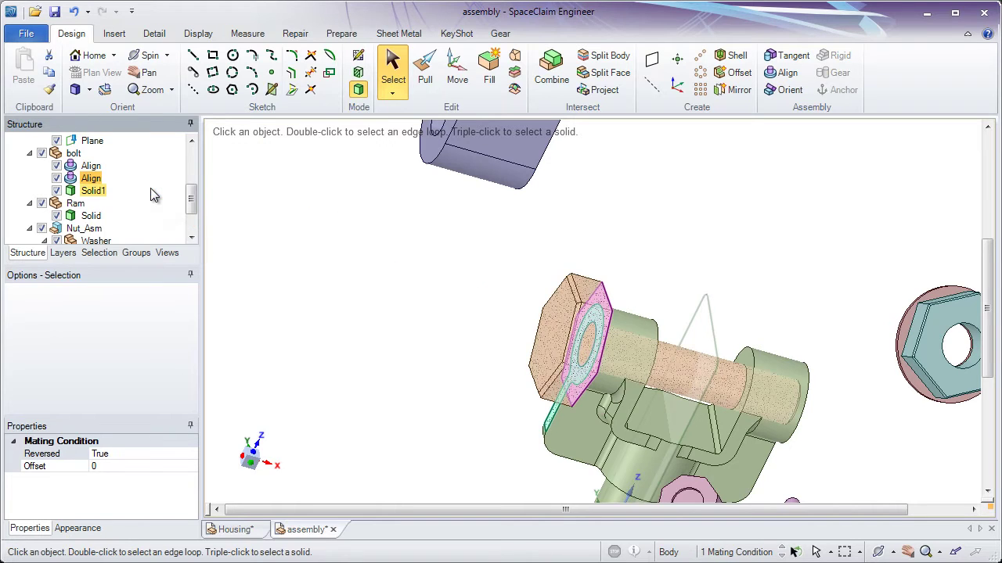
pyautogui.click(346, 250)
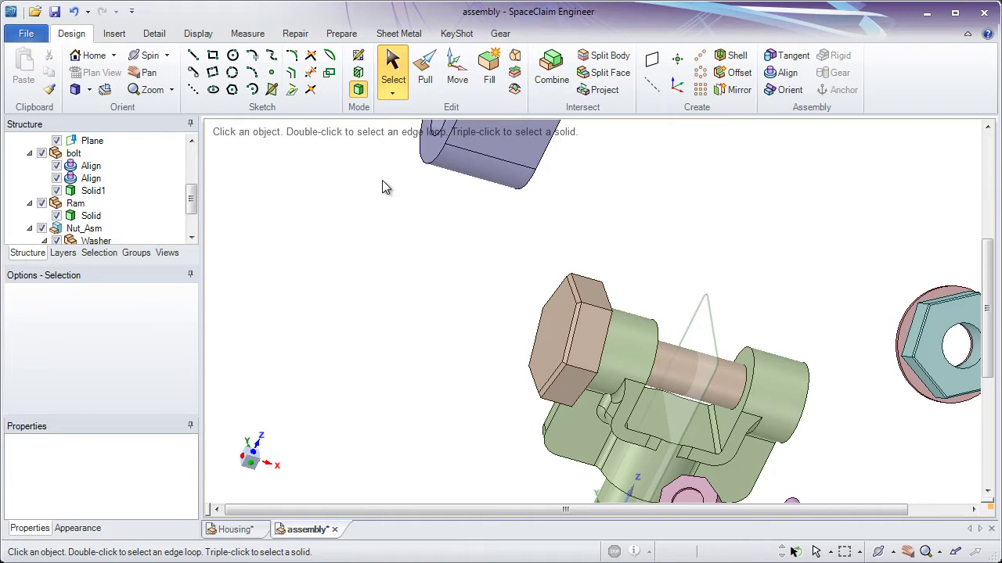
# Rotate the bolt around its own axis with the Move tool, first by about 6° and again by about 345°.
pyautogui.click(457, 70)
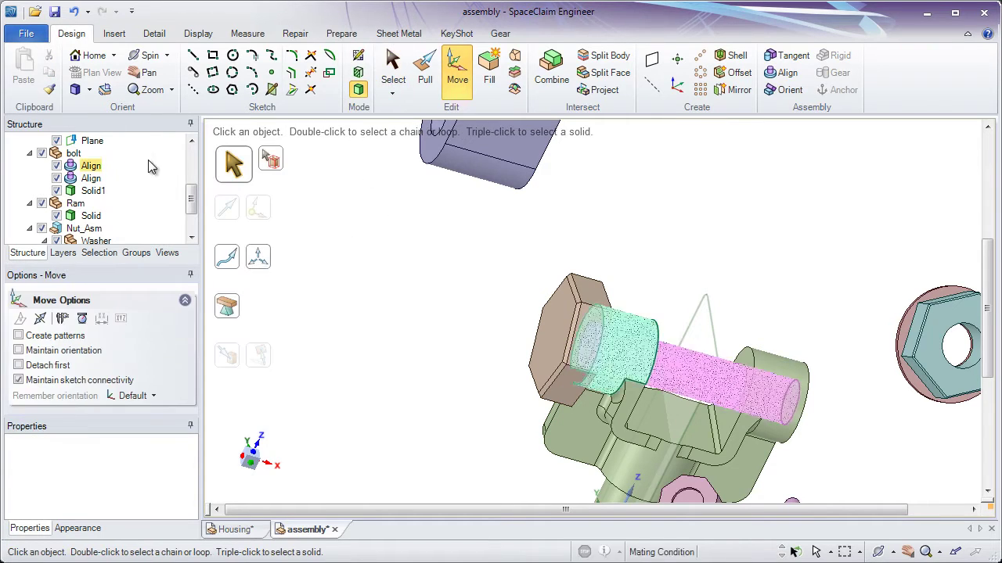
pyautogui.click(82, 154)
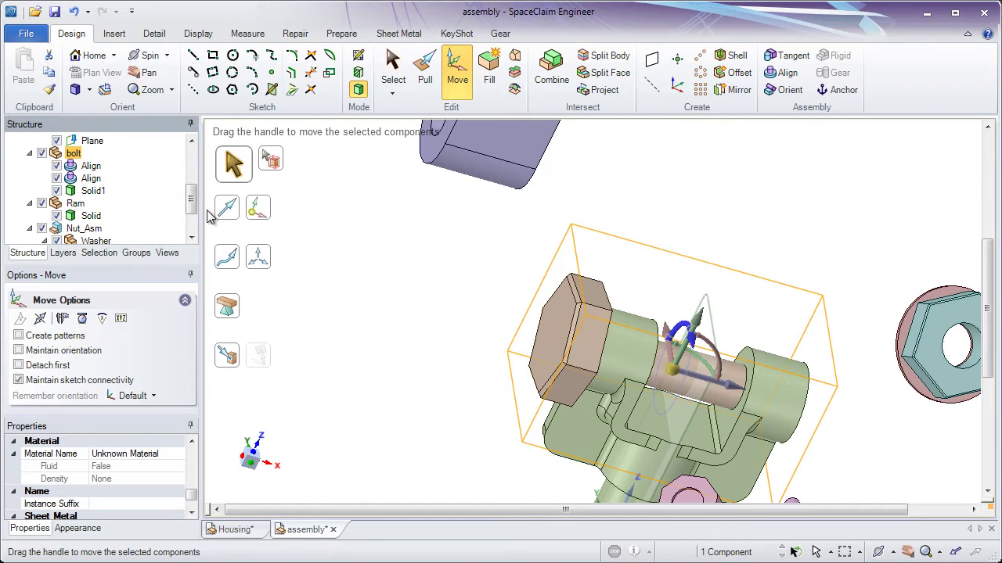
pyautogui.moveTo(682, 327); pyautogui.dragTo(497, 249)
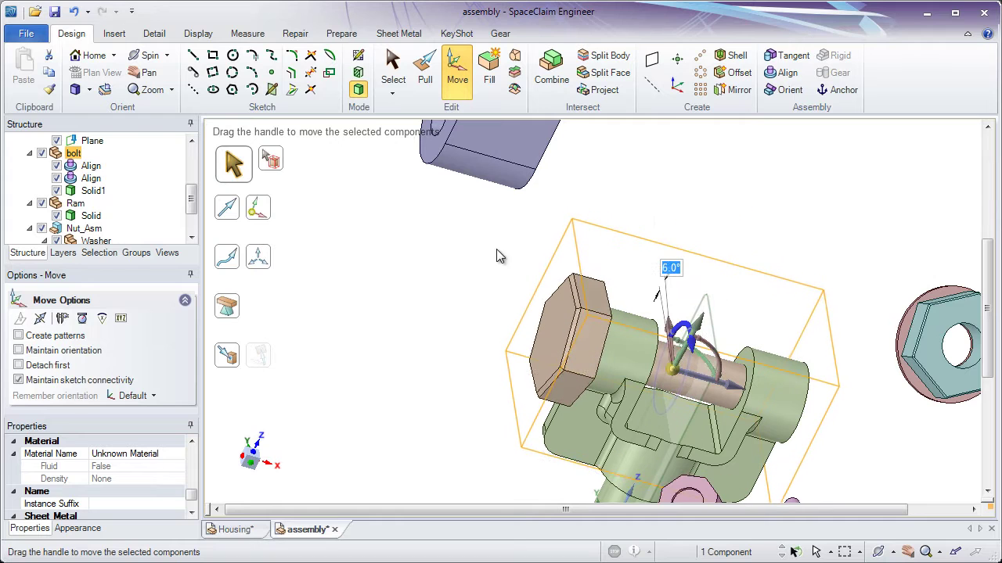
pyautogui.click(378, 250)
pyautogui.click(95, 192)
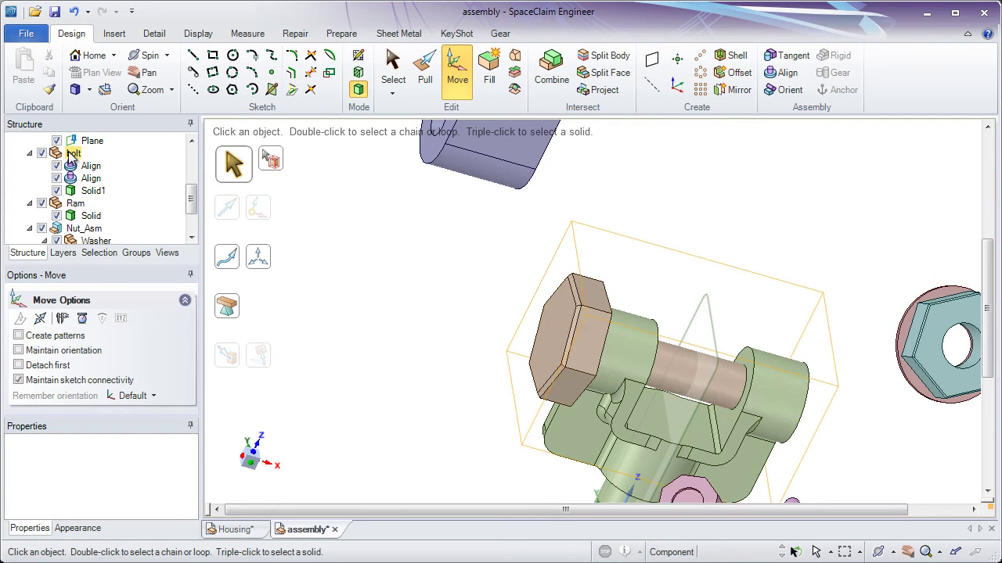
pyautogui.moveTo(336, 254); pyautogui.dragTo(379, 290, button='middle')
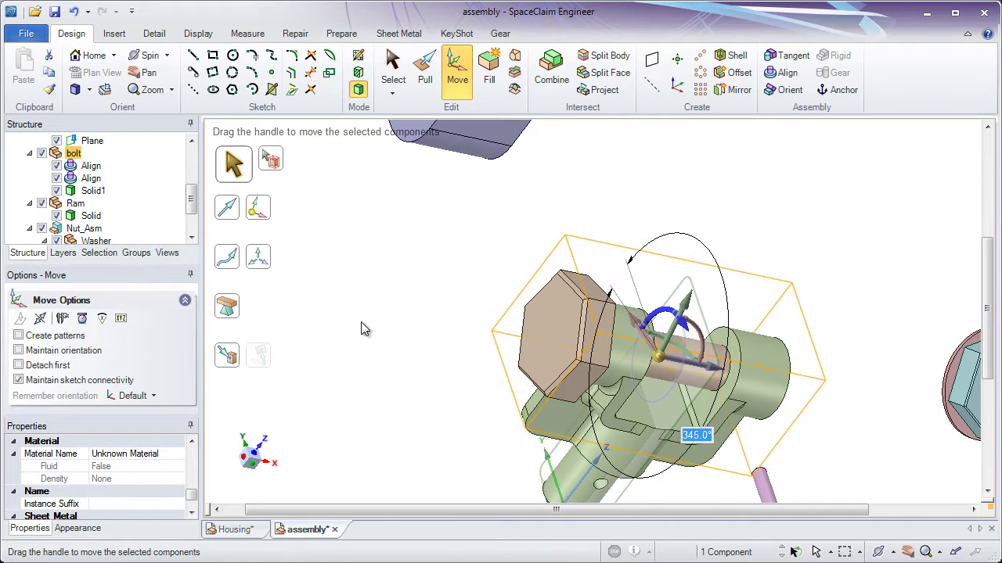
pyautogui.click(340, 241)
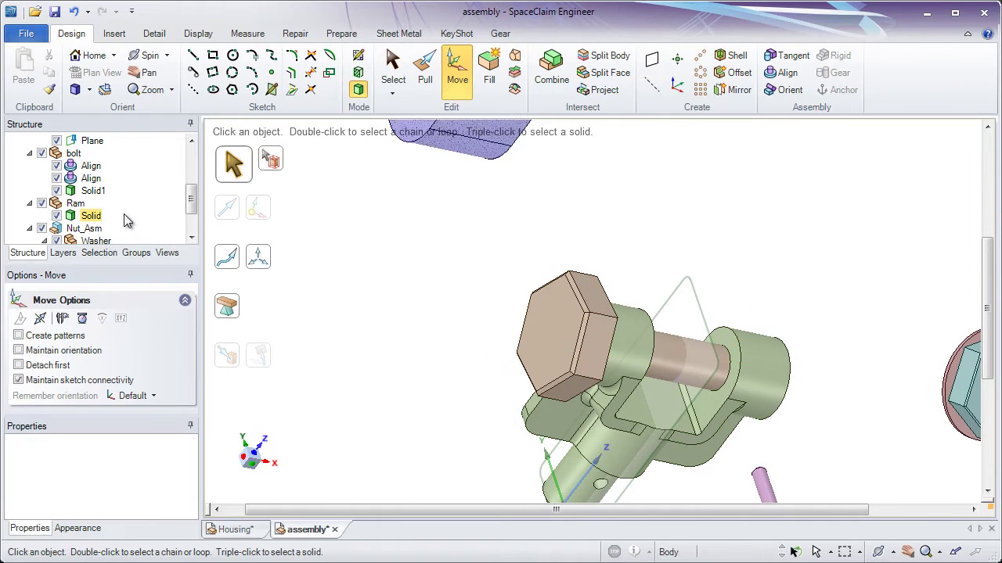
# Disable both of the bolt's Align conditions, slide the bolt partly out of the bracket's lug and tilt it with the Move tool.
pyautogui.click(55, 166)
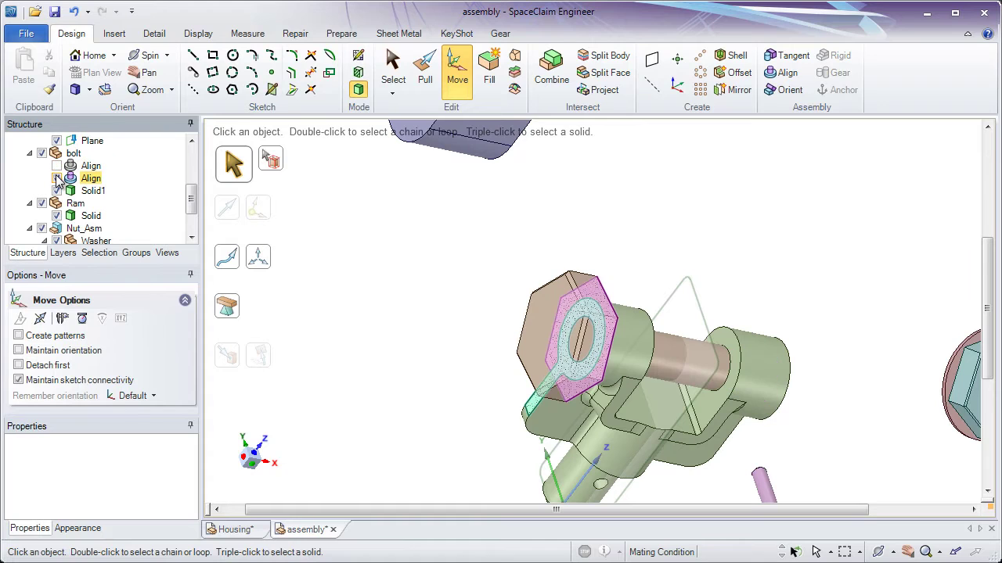
pyautogui.click(56, 180)
pyautogui.click(74, 153)
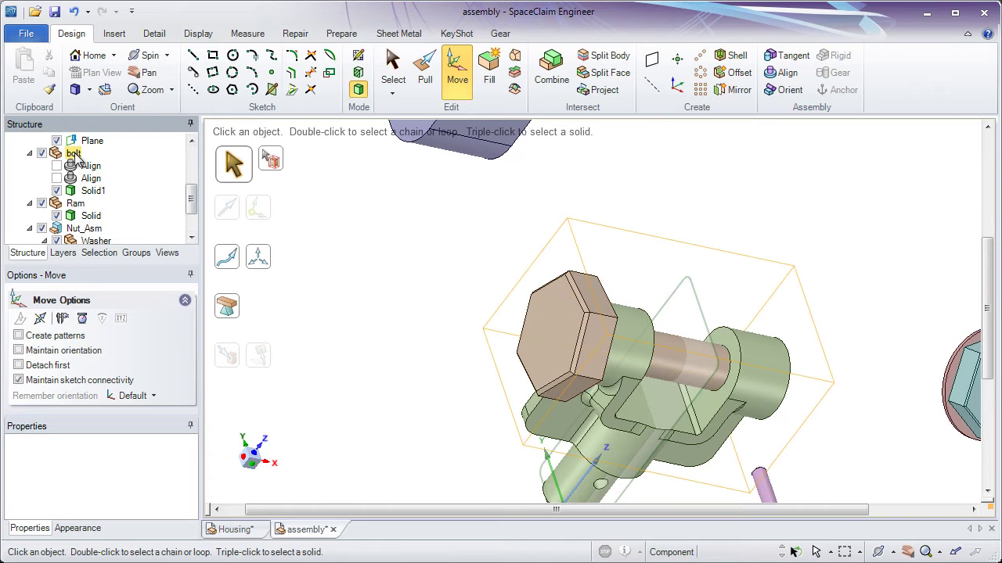
pyautogui.moveTo(649, 371); pyautogui.dragTo(568, 362)
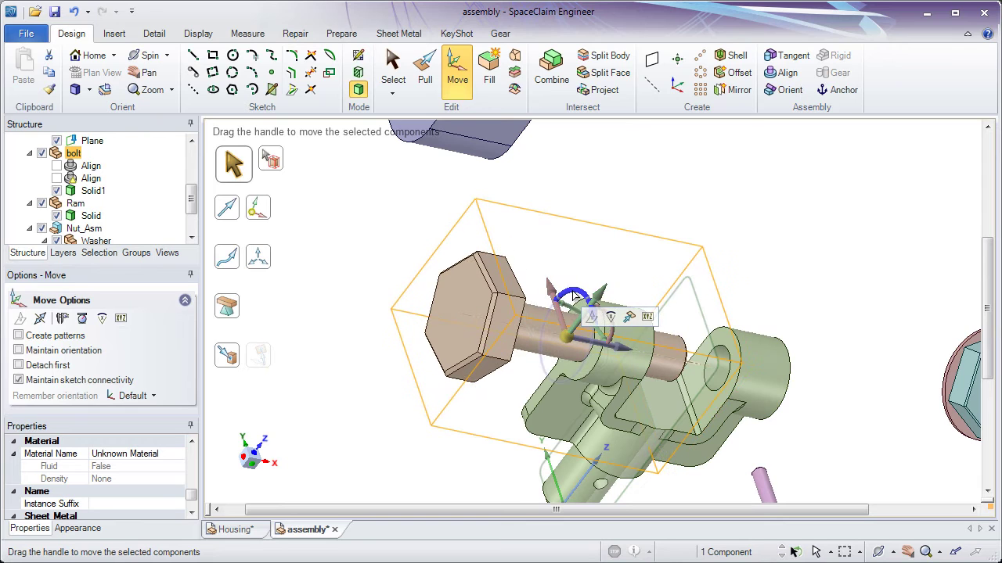
pyautogui.moveTo(578, 294)
pyautogui.mouseDown()
pyautogui.moveTo(584, 307)
pyautogui.moveTo(570, 283)
pyautogui.mouseUp()
pyautogui.click(48, 179)
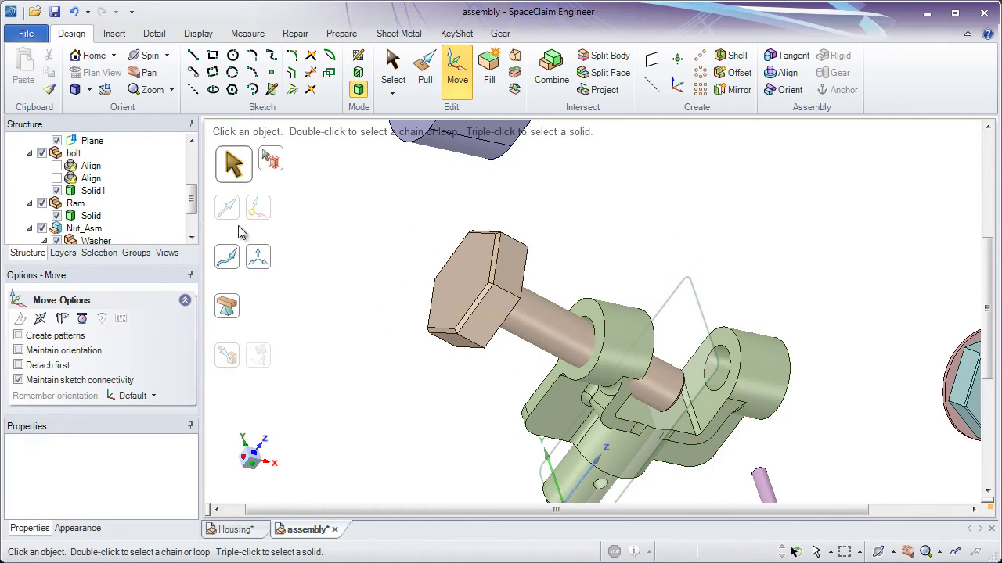
# Re-enable both of the bolt's Align conditions to seat it in the bracket's lugs again.
pyautogui.click(58, 166)
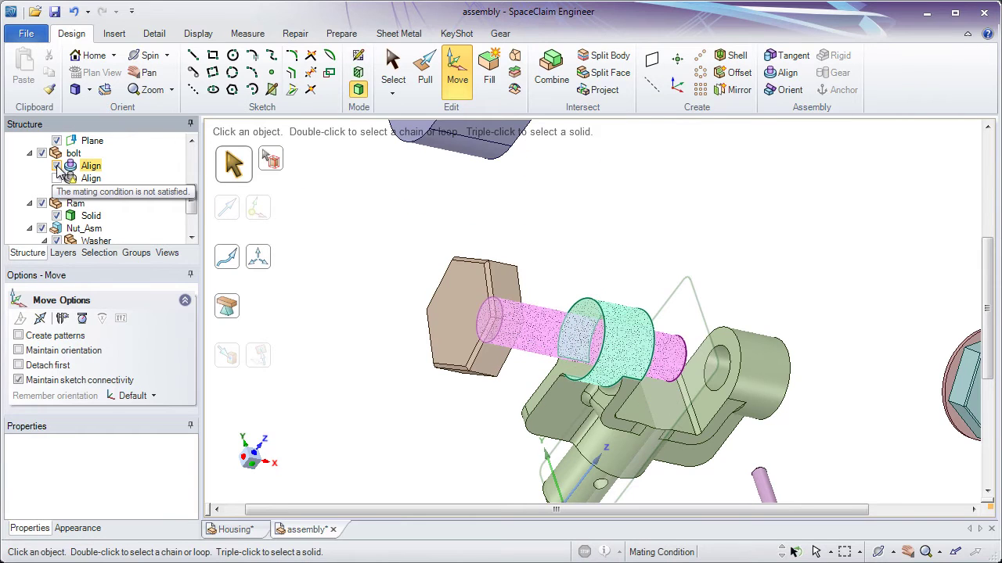
pyautogui.click(57, 165)
pyautogui.click(57, 180)
pyautogui.click(391, 296)
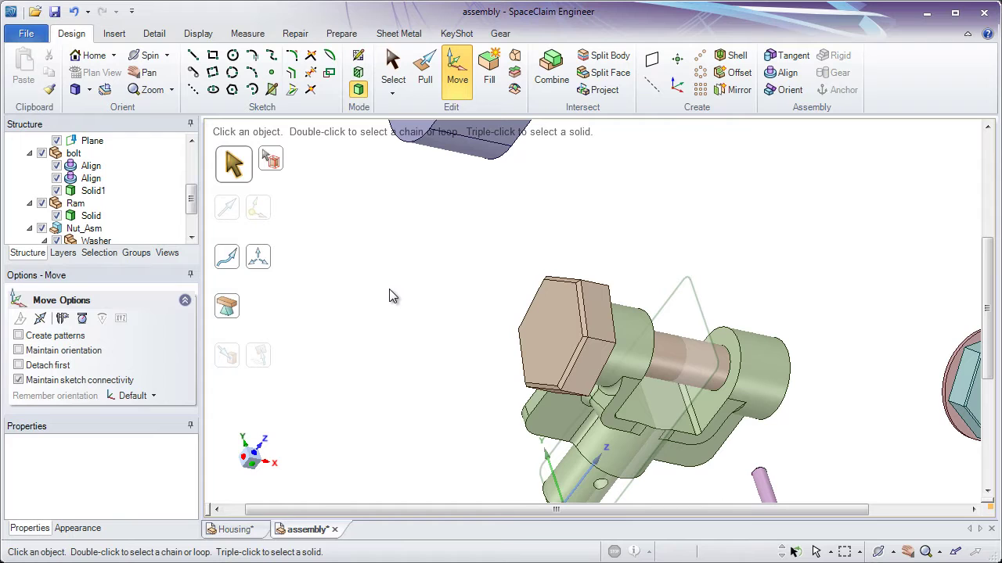
pyautogui.scroll(4, 505, 356)
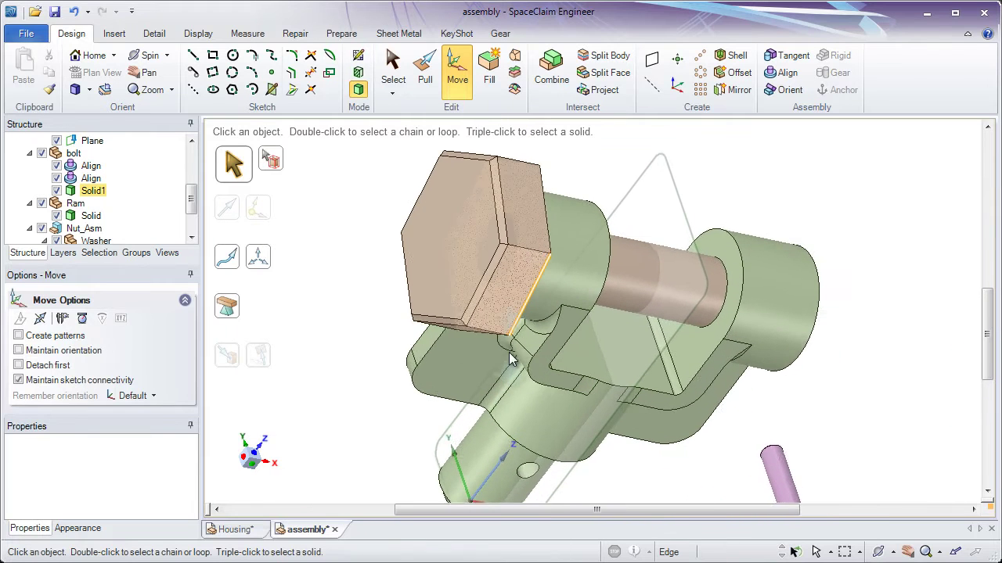
pyautogui.scroll(1, 509, 352)
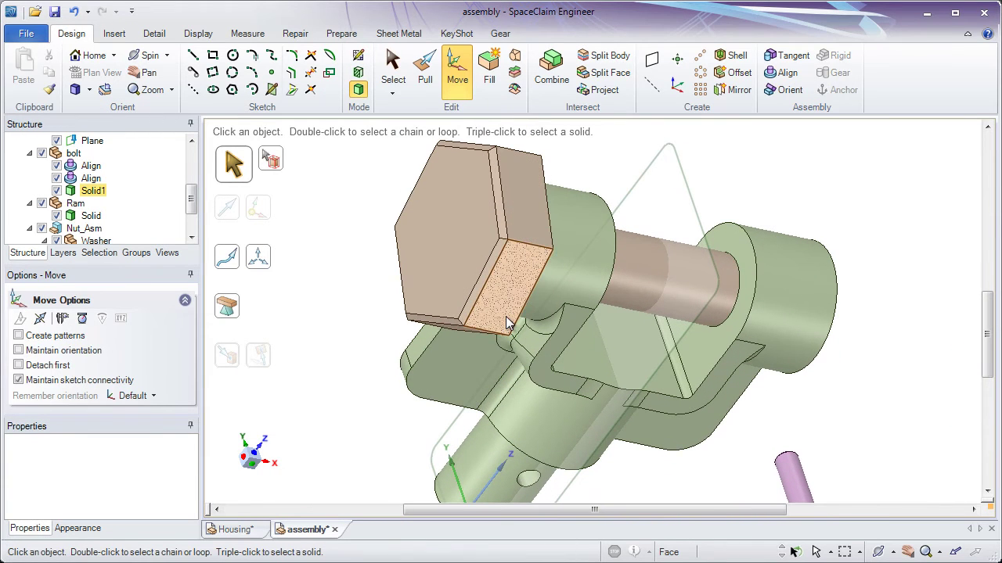
# Try to align a flat side of the bolt's hex head with the flat face of the bracket's plate.
pyautogui.click(786, 74)
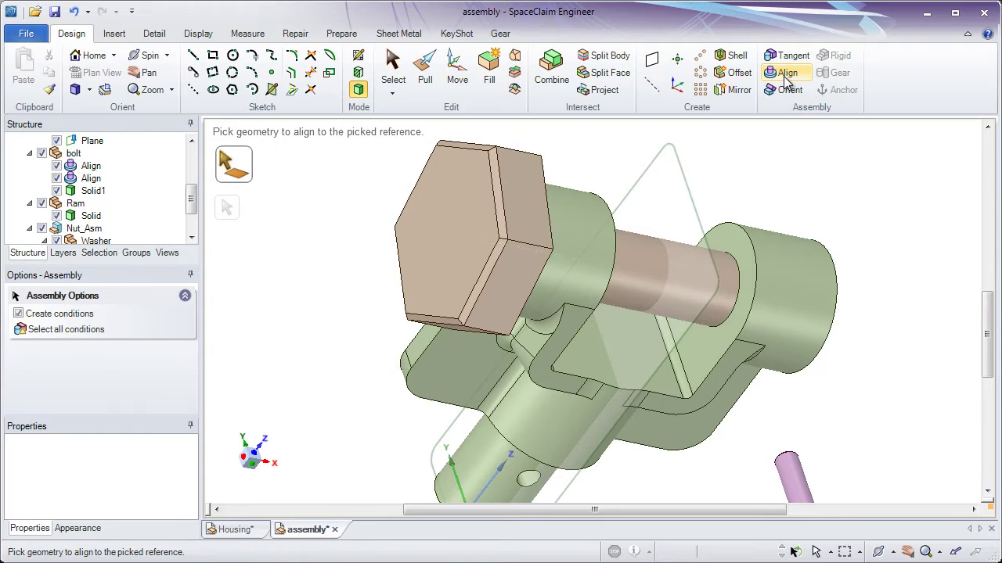
pyautogui.click(504, 300)
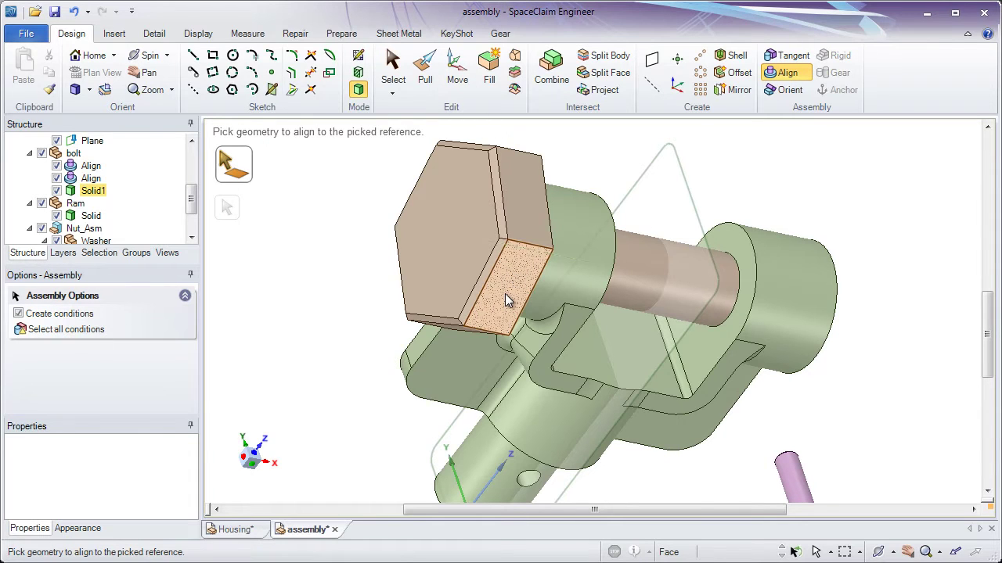
pyautogui.click(505, 300)
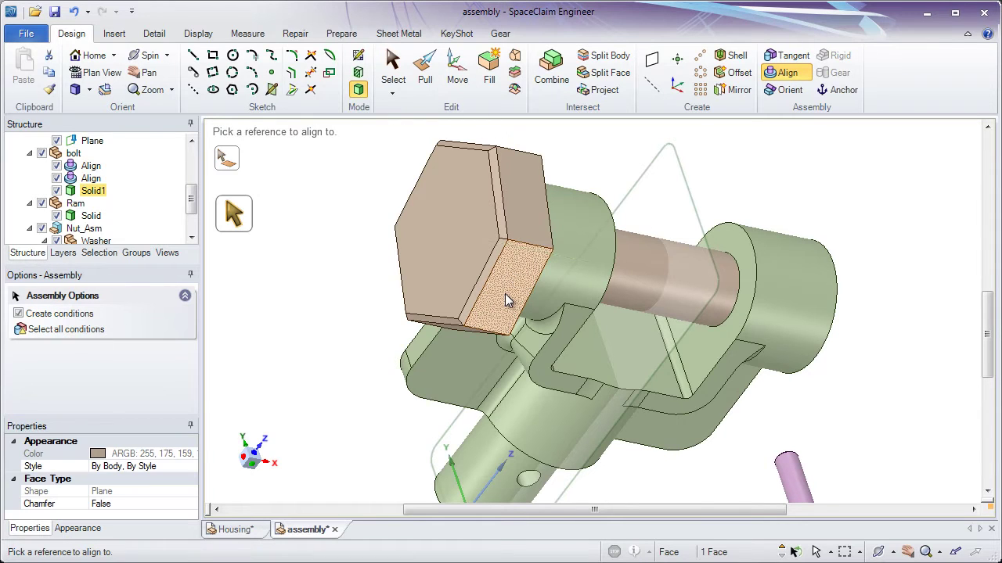
pyautogui.click(457, 370)
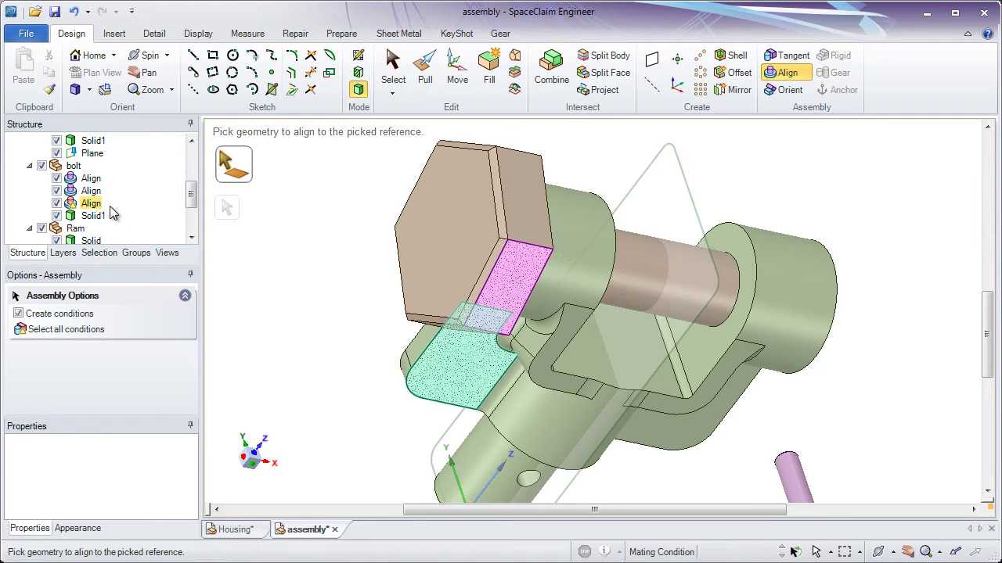
# Check the bolt's failing third Align condition by switching its first and third Align conditions off and back on.
pyautogui.moveTo(88, 206)
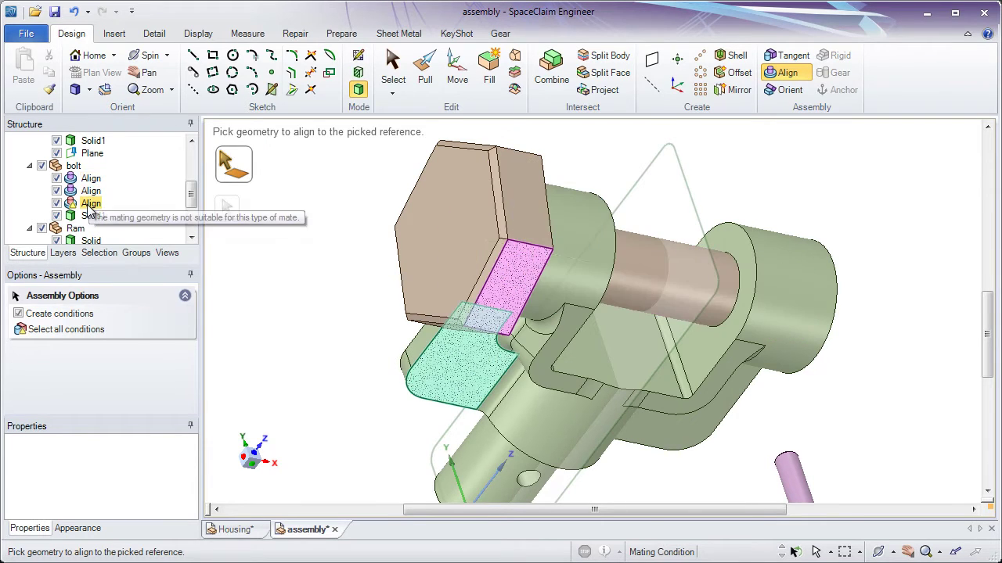
pyautogui.click(57, 178)
pyautogui.click(57, 178)
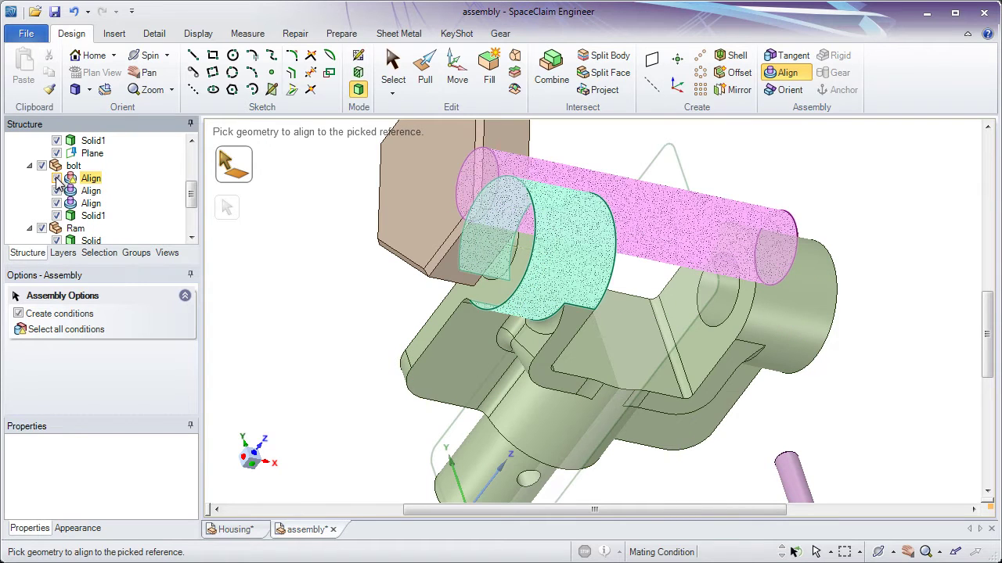
pyautogui.click(56, 204)
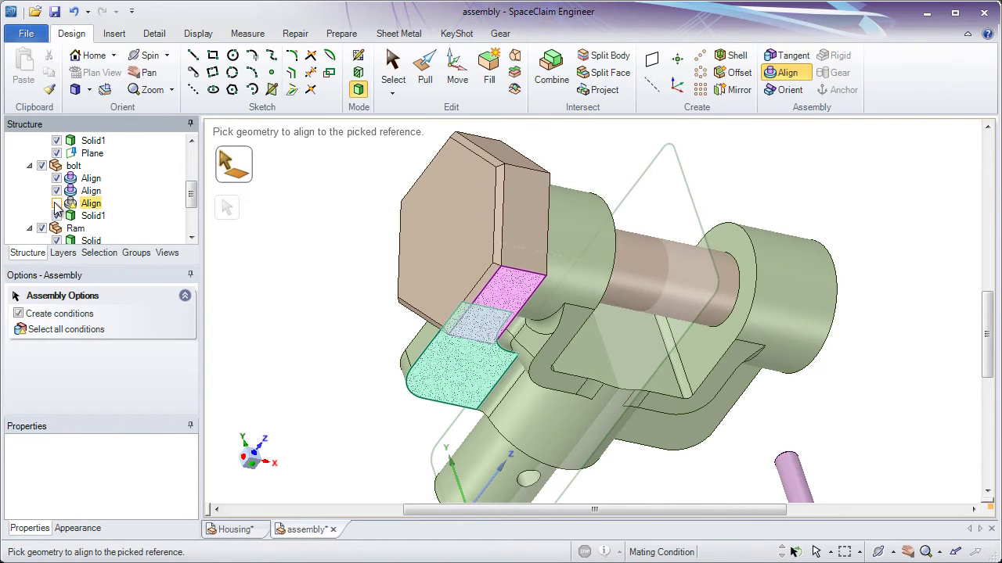
pyautogui.click(56, 203)
# Delete the bolt's third Align condition between the head's flat and the bracket's plate.
pyautogui.click(88, 209)
pyautogui.rightClick(89, 208)
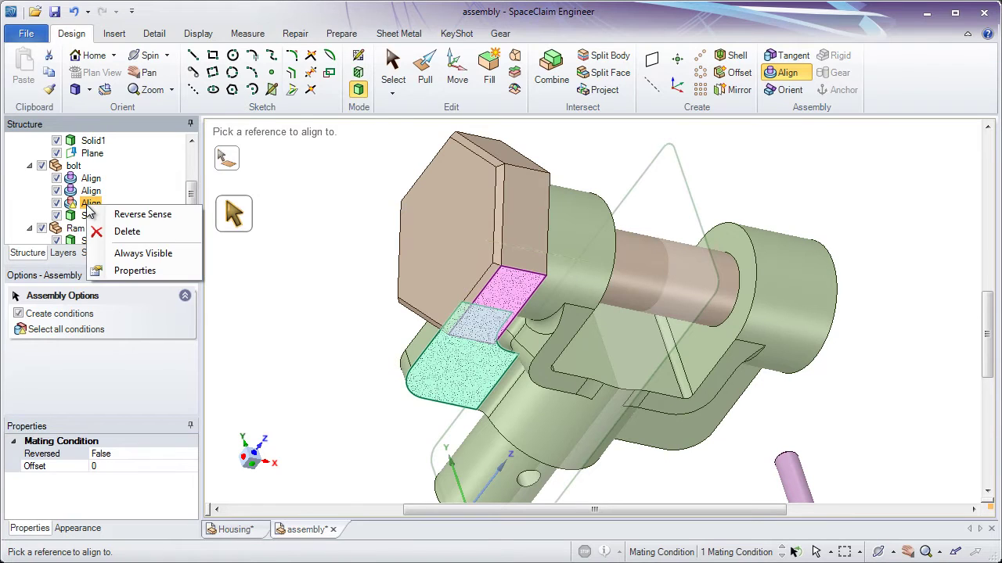
pyautogui.click(125, 232)
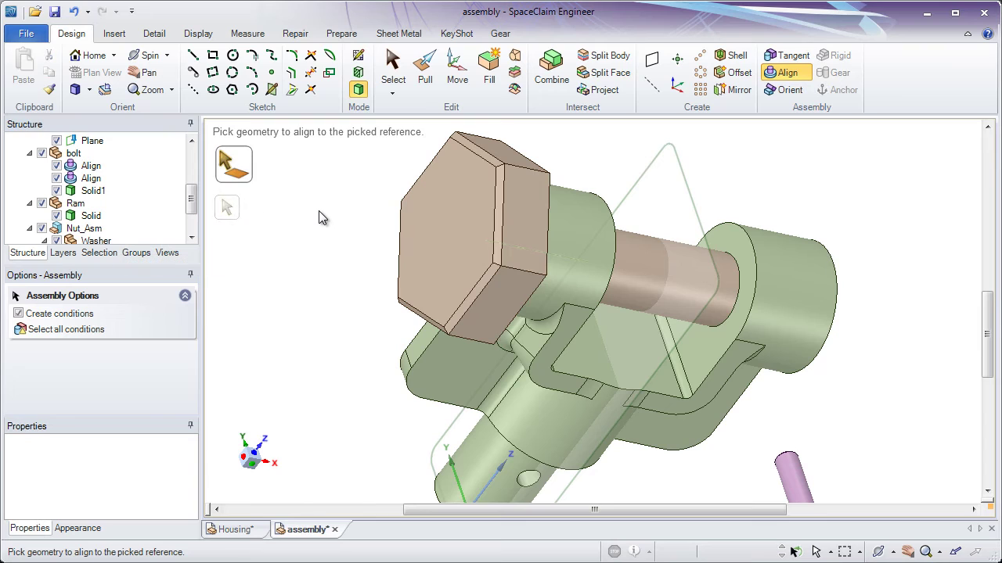
# Add an Orient condition between a flat side of the bolt's hex head and the flat face of the bracket's plate.
pyautogui.click(786, 90)
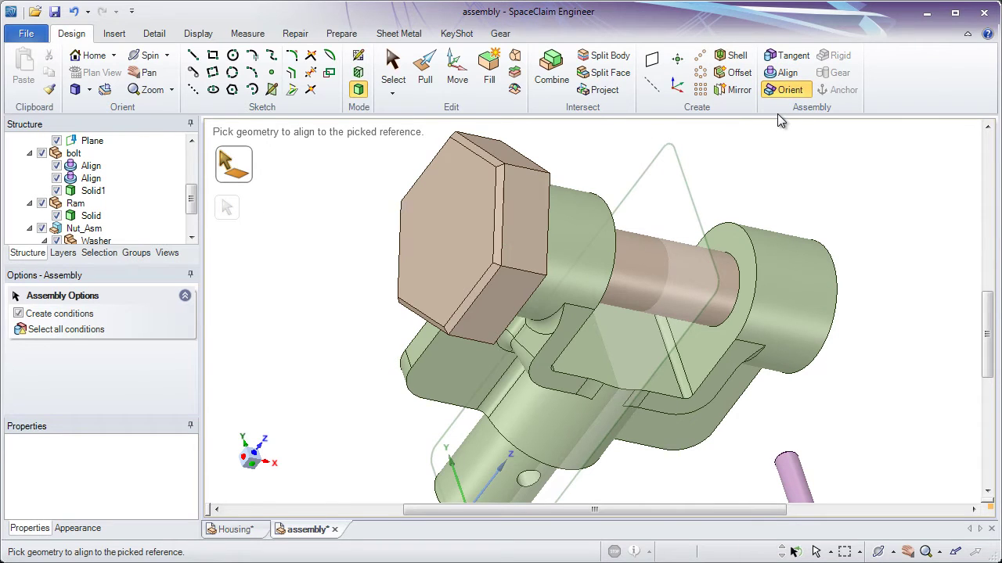
pyautogui.click(522, 290)
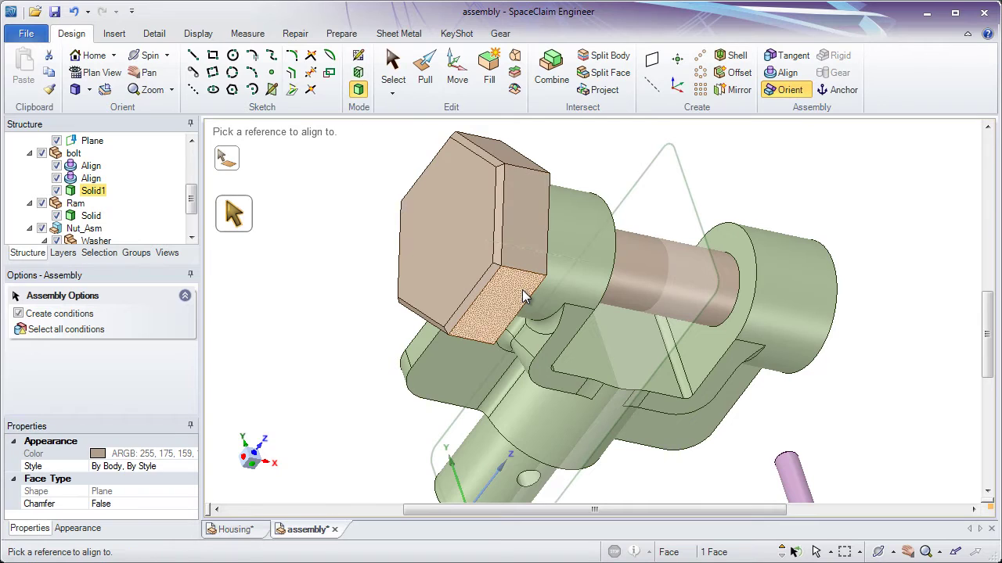
pyautogui.click(454, 371)
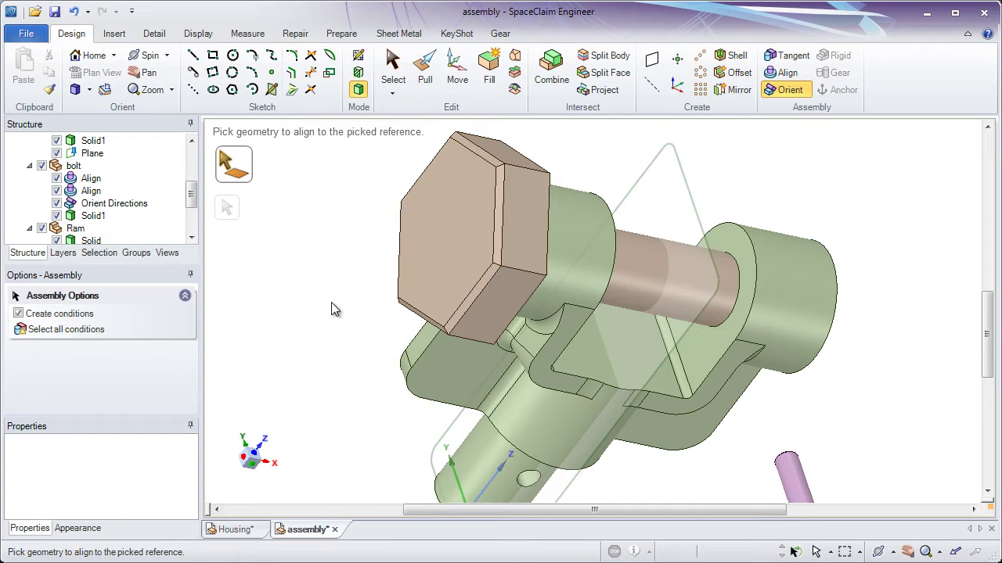
# Set the offset of the bolt's second Align condition, between the head's underside and the bracket lug, to -5 mm.
pyautogui.moveTo(337, 309); pyautogui.dragTo(332, 352, button='middle')
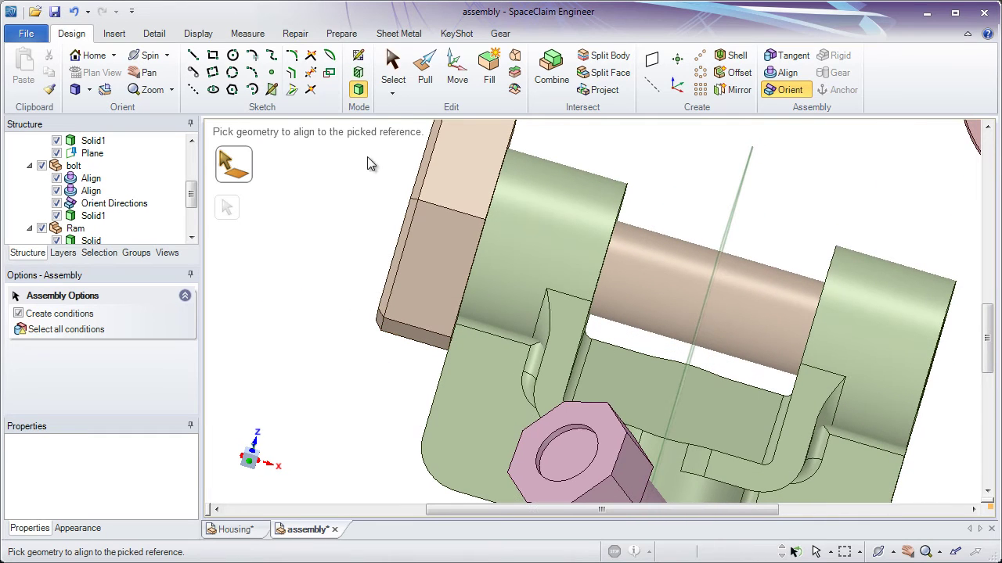
pyautogui.click(393, 69)
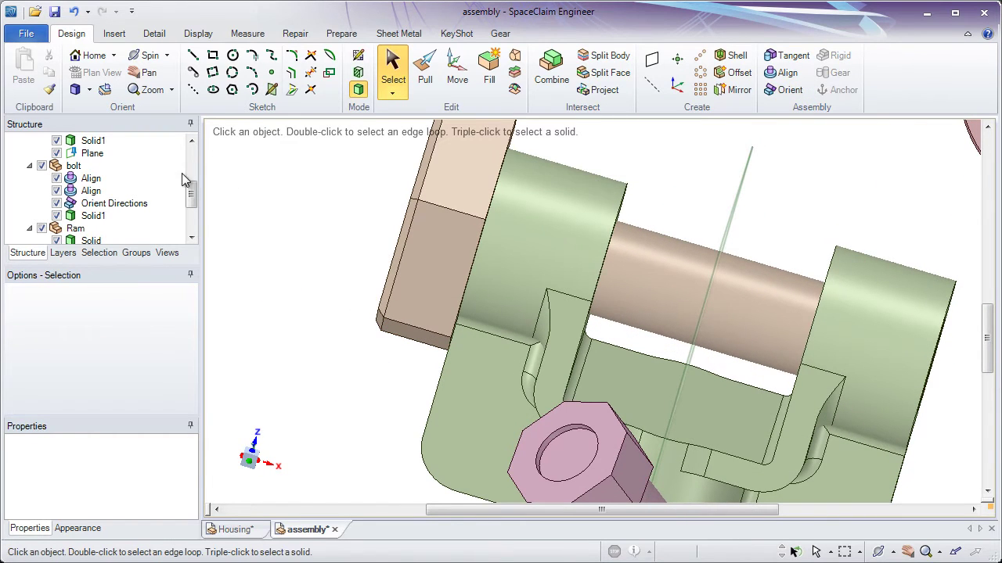
pyautogui.click(94, 196)
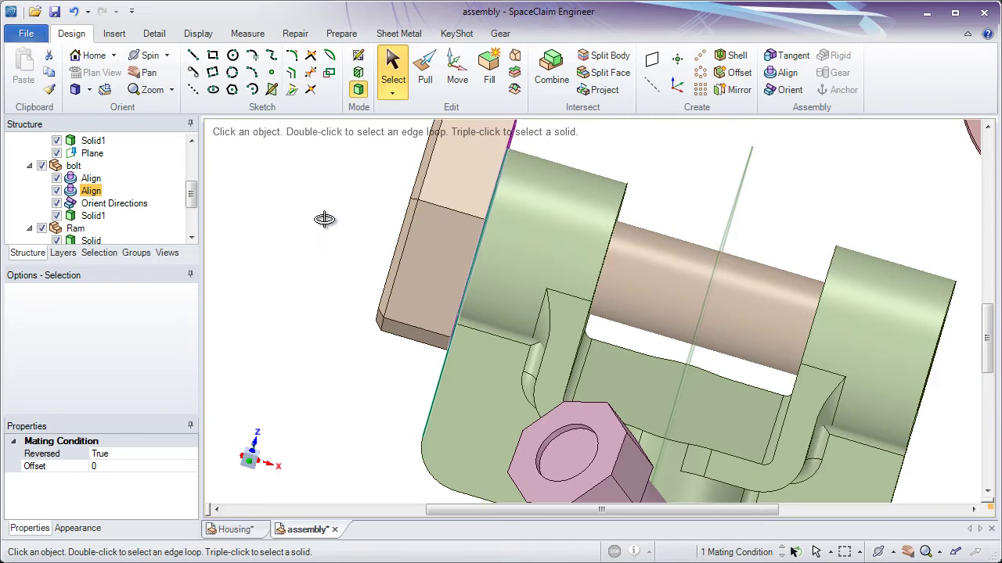
pyautogui.moveTo(324, 219); pyautogui.dragTo(346, 230, button='middle')
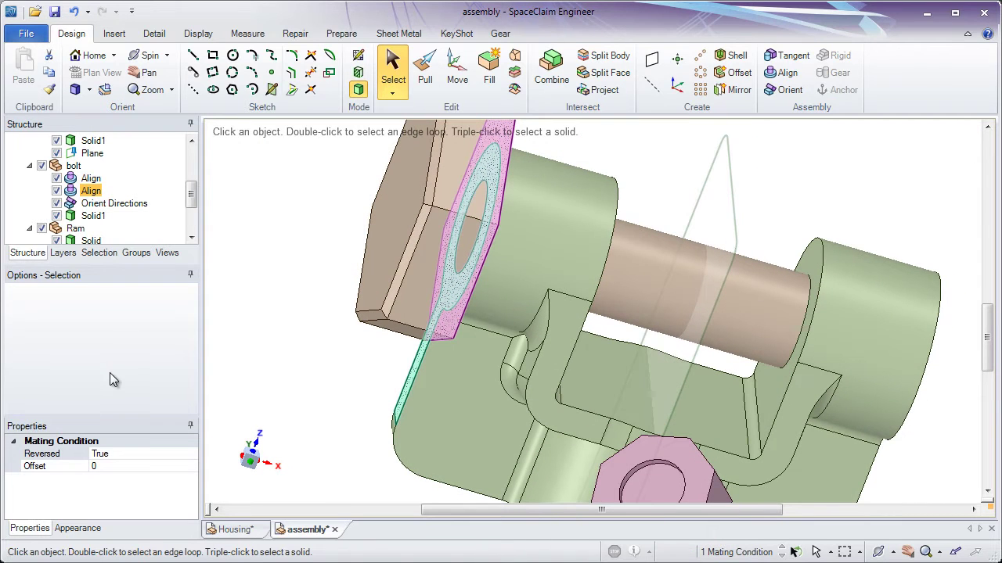
pyautogui.click(108, 466)
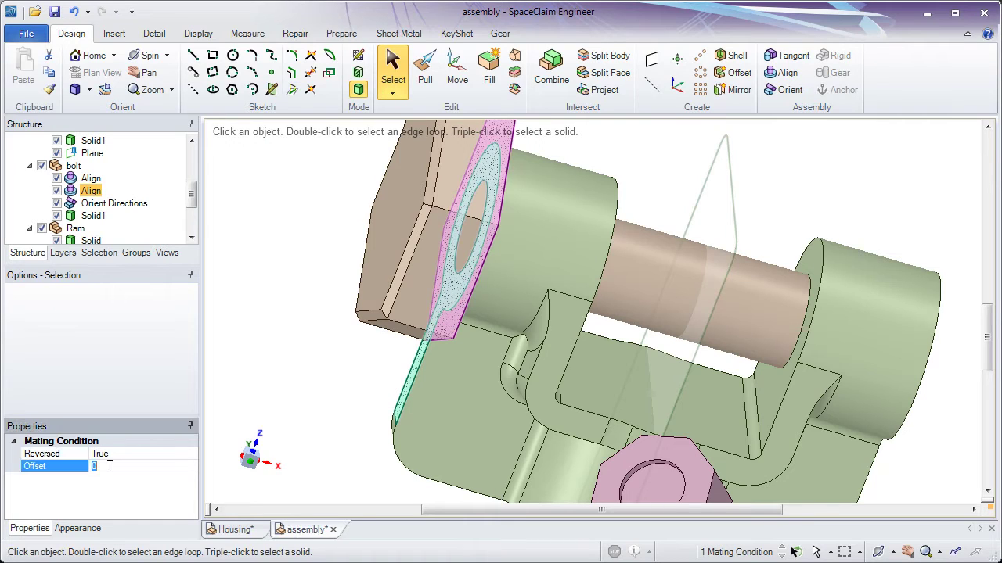
pyautogui.press('Return')
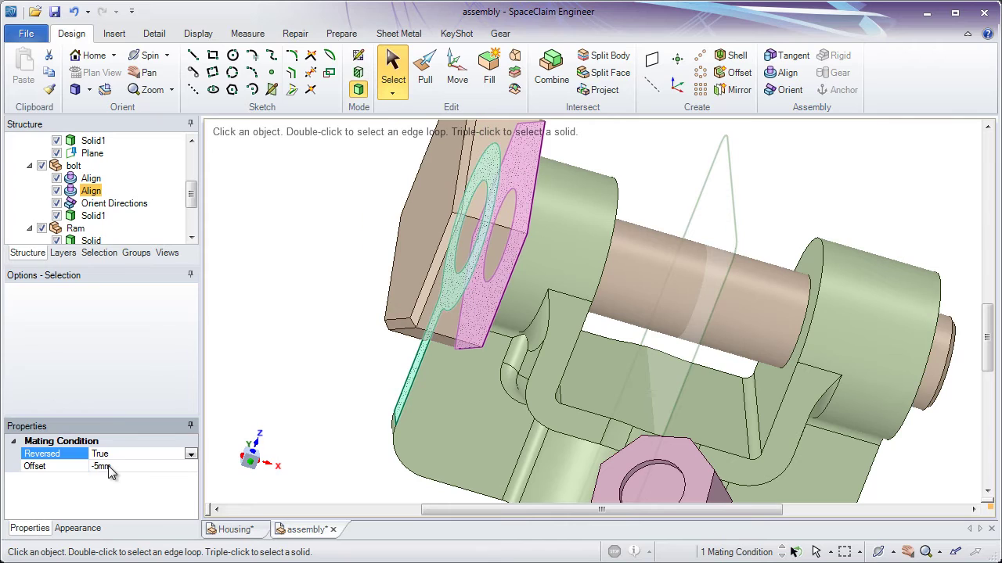
# Set the offset of the bolt's second Align condition to 5 mm so the head stands clear of the bracket lug.
pyautogui.click(122, 468)
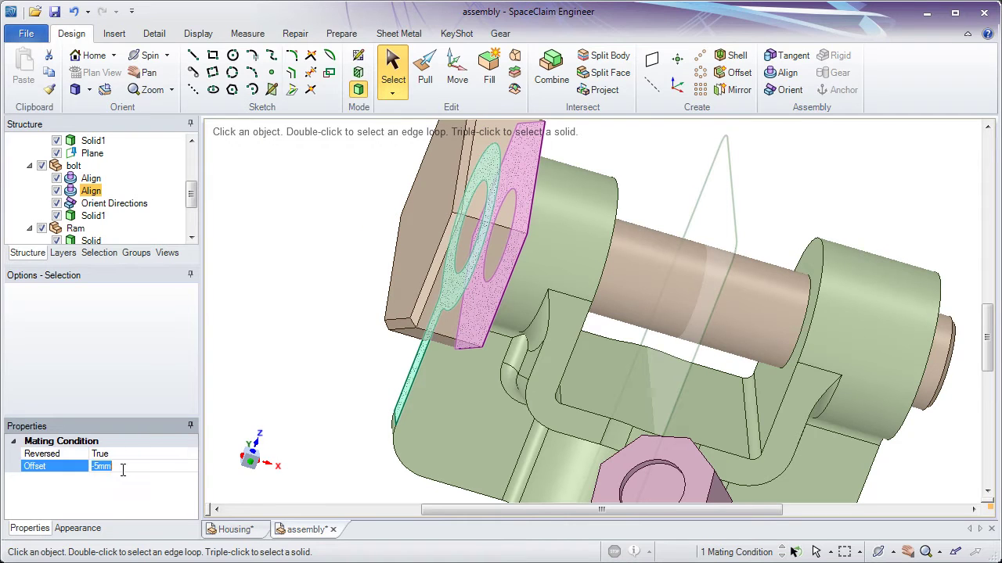
pyautogui.write('5')
pyautogui.press('Return')
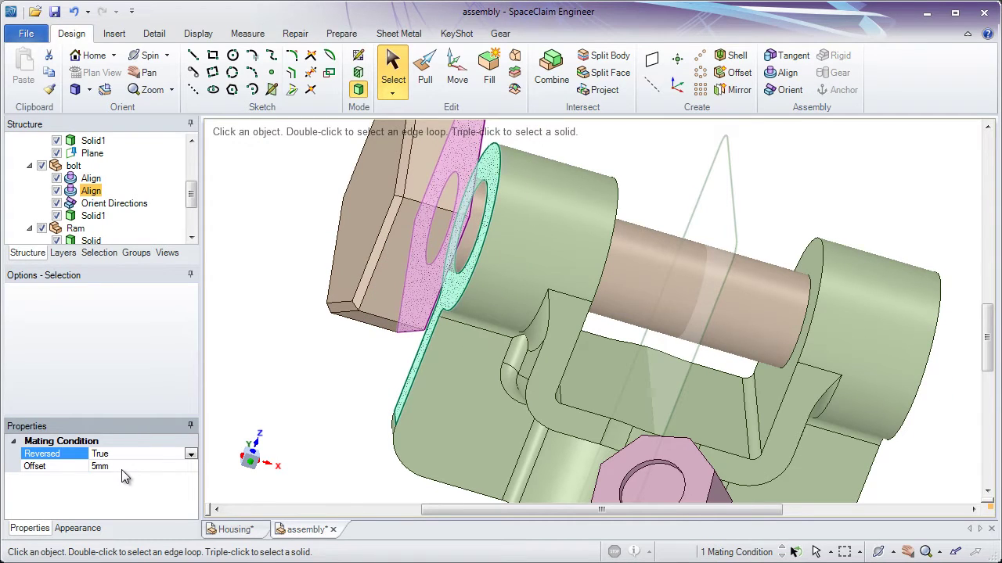
pyautogui.moveTo(279, 380); pyautogui.dragTo(287, 346, button='middle')
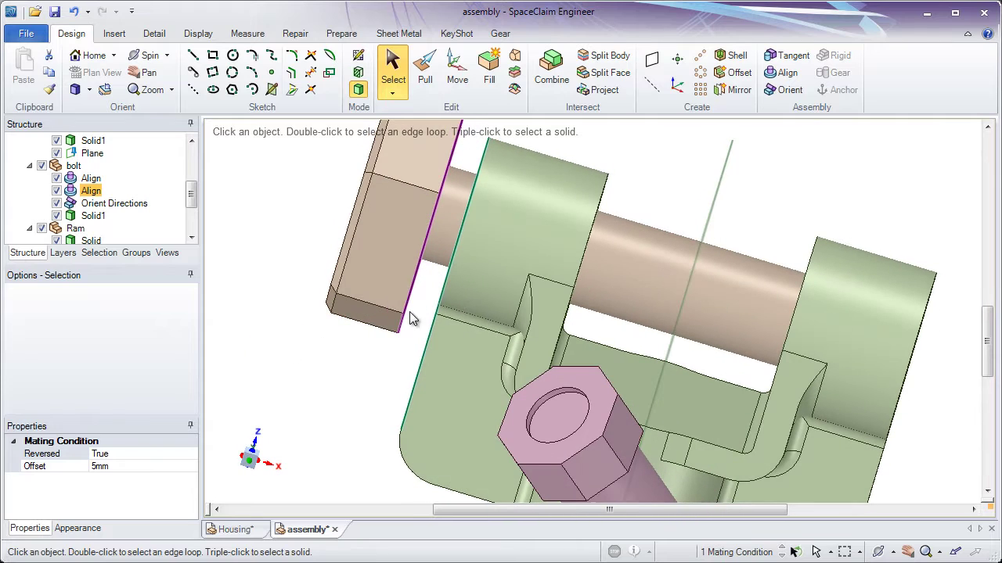
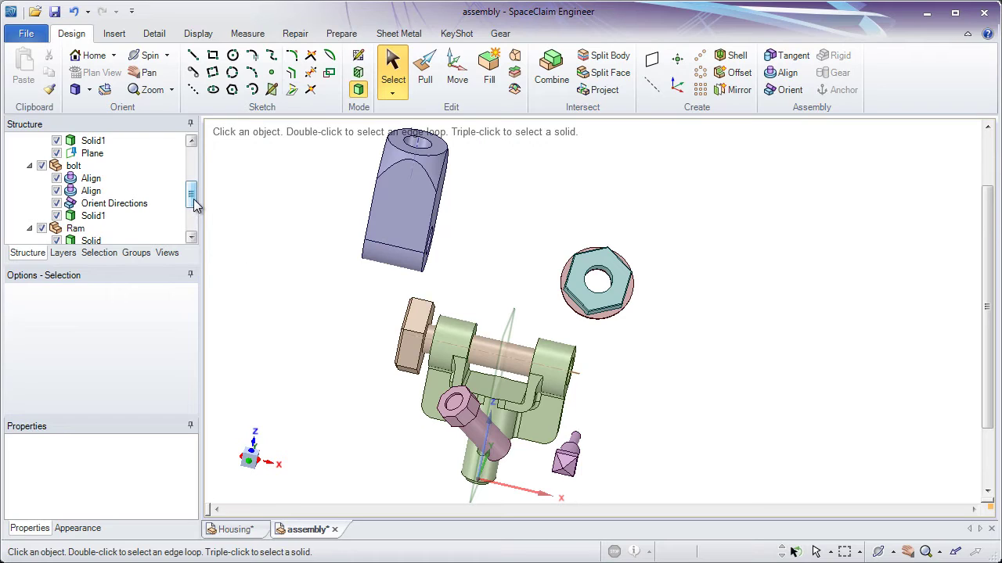
# Inspect the bracket's solid and its mid-plane by highlighting both from the structure tree, and clear the selection.
pyautogui.moveTo(196, 204); pyautogui.dragTo(196, 188)
pyautogui.click(103, 207)
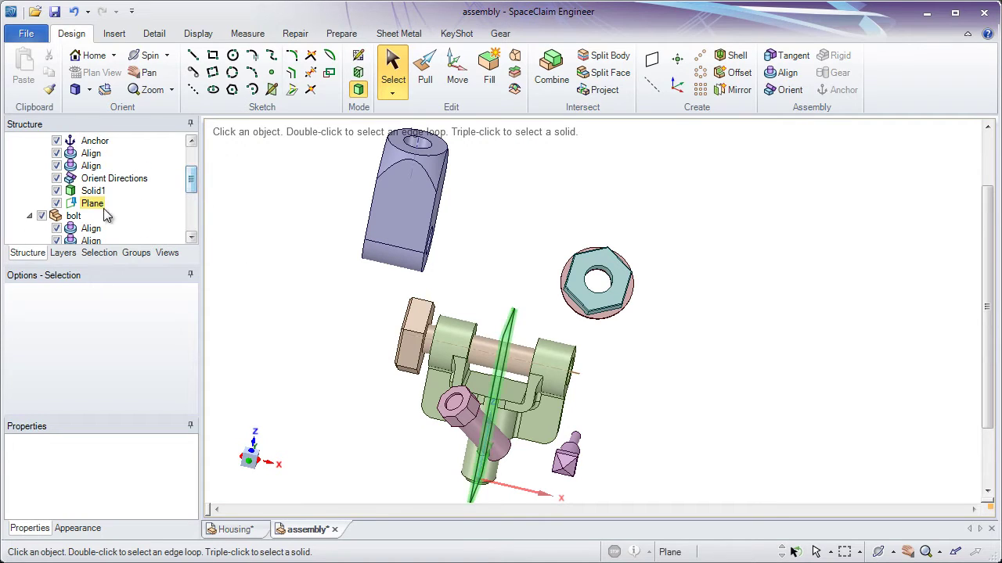
pyautogui.click(93, 205)
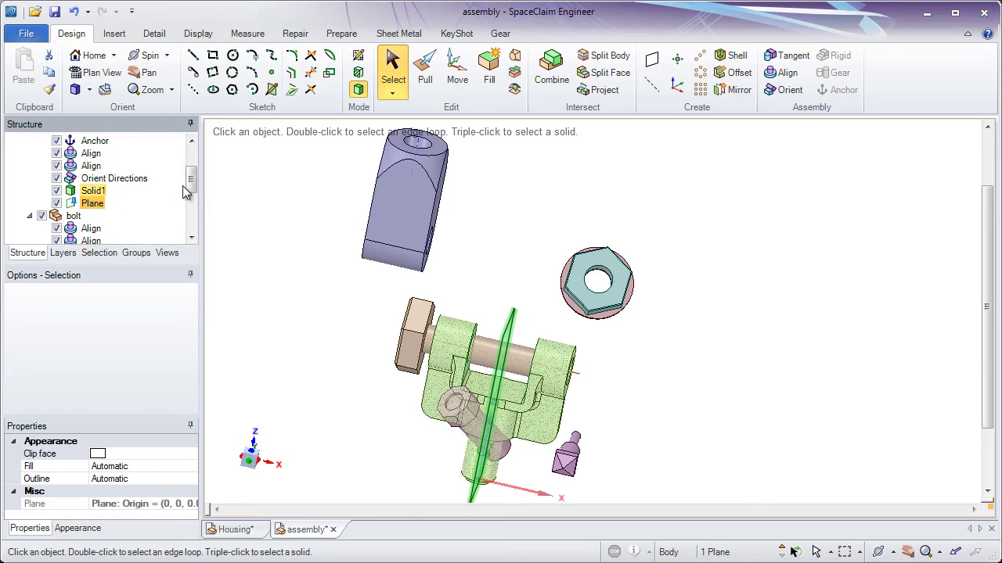
pyautogui.moveTo(183, 186); pyautogui.dragTo(183, 179)
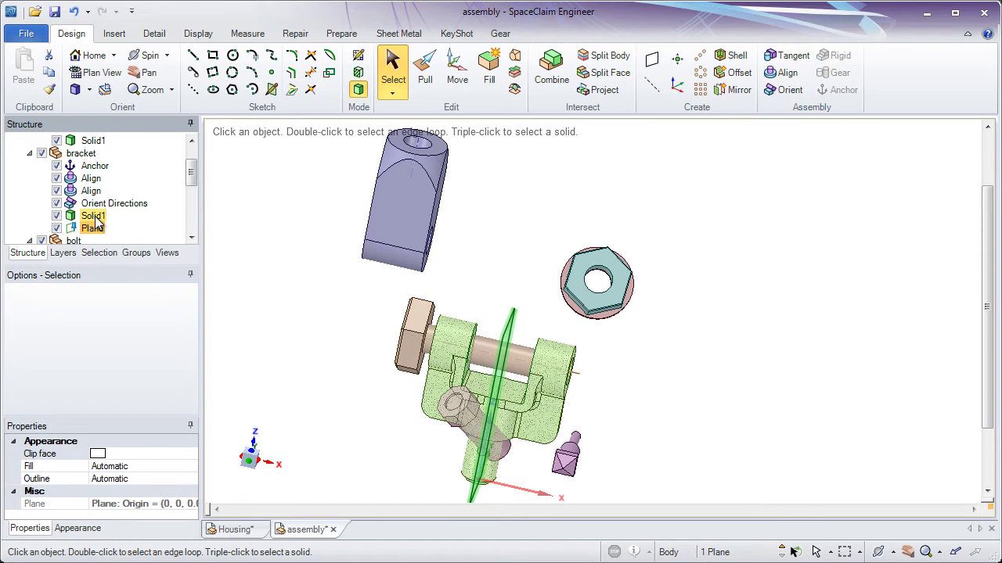
pyautogui.click(284, 210)
# Activate the Ram component and locate it in the structure tree.
pyautogui.moveTo(420, 176); pyautogui.dragTo(403, 234, button='middle')
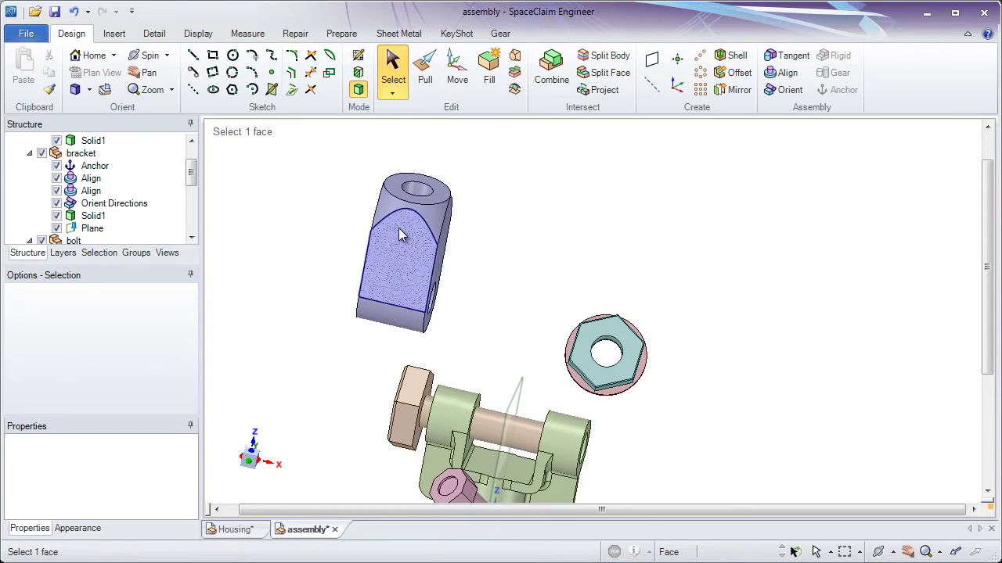
pyautogui.rightClick(397, 185)
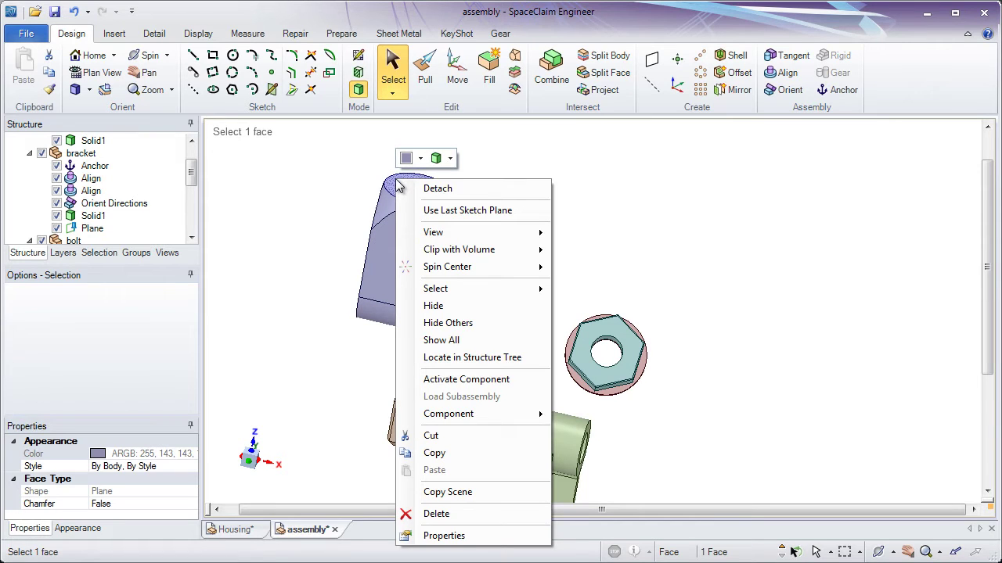
pyautogui.click(479, 380)
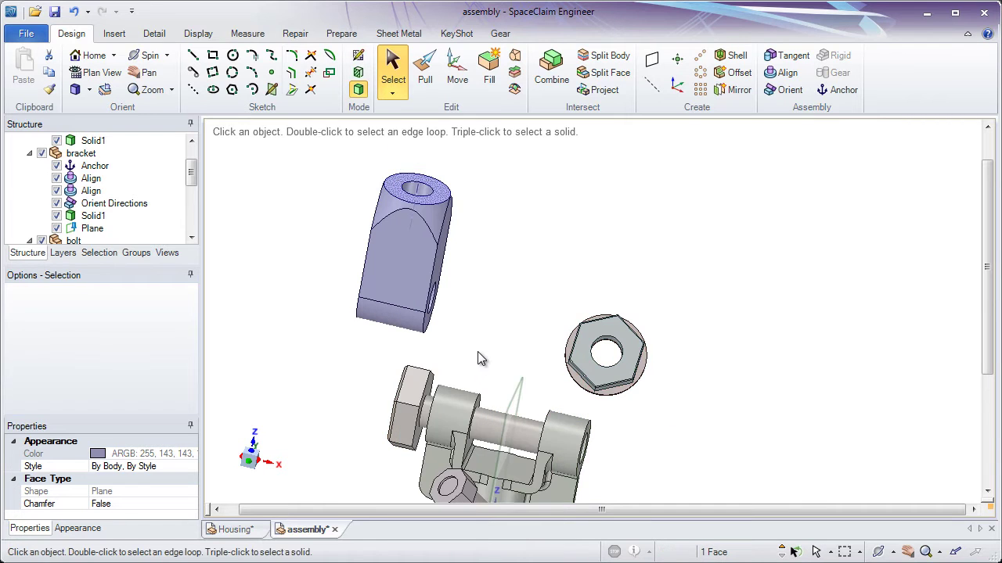
pyautogui.moveTo(477, 352); pyautogui.dragTo(471, 296, button='middle')
pyautogui.press('Escape')
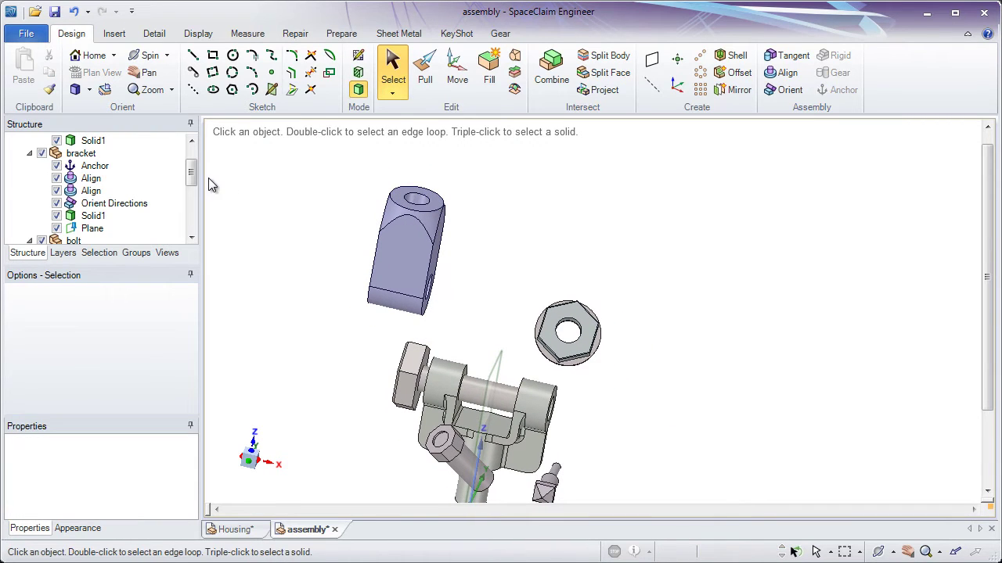
pyautogui.moveTo(197, 180); pyautogui.dragTo(196, 219)
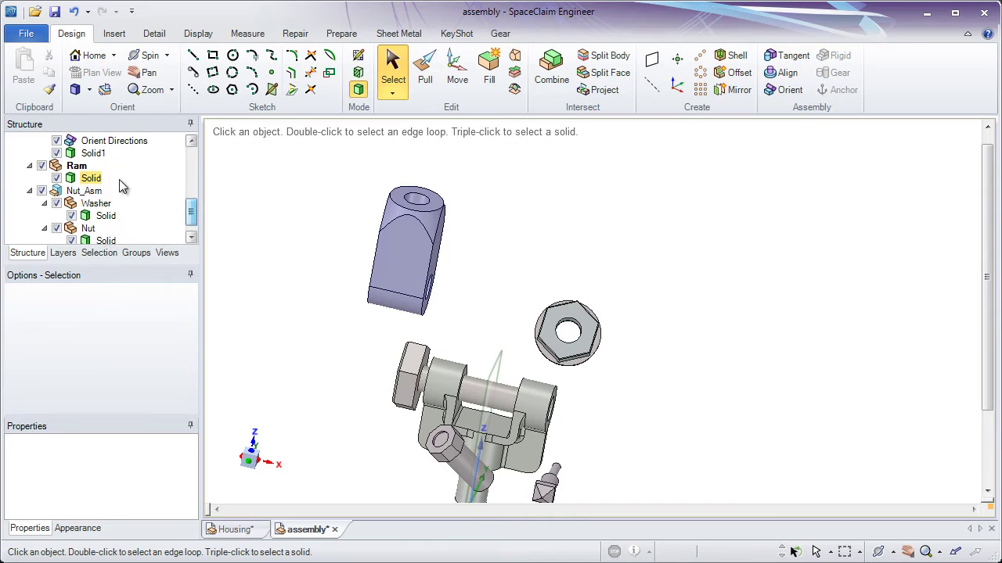
pyautogui.click(78, 167)
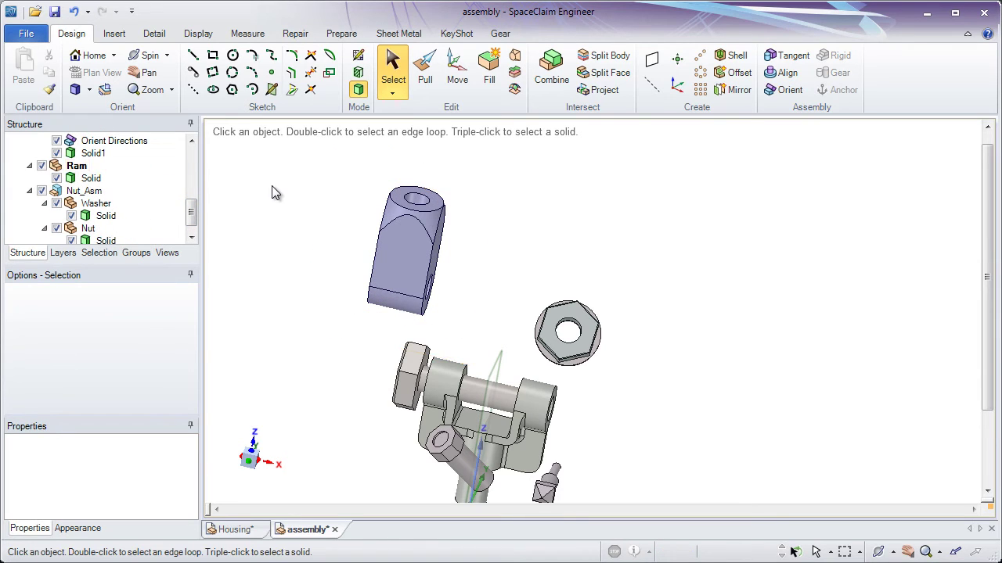
# Create a mid-plane in the Ram component between its two parallel flat side faces.
pyautogui.keyDown('shift'); pyautogui.moveTo(356, 282); pyautogui.dragTo(365, 262, button='middle'); pyautogui.keyUp('shift')
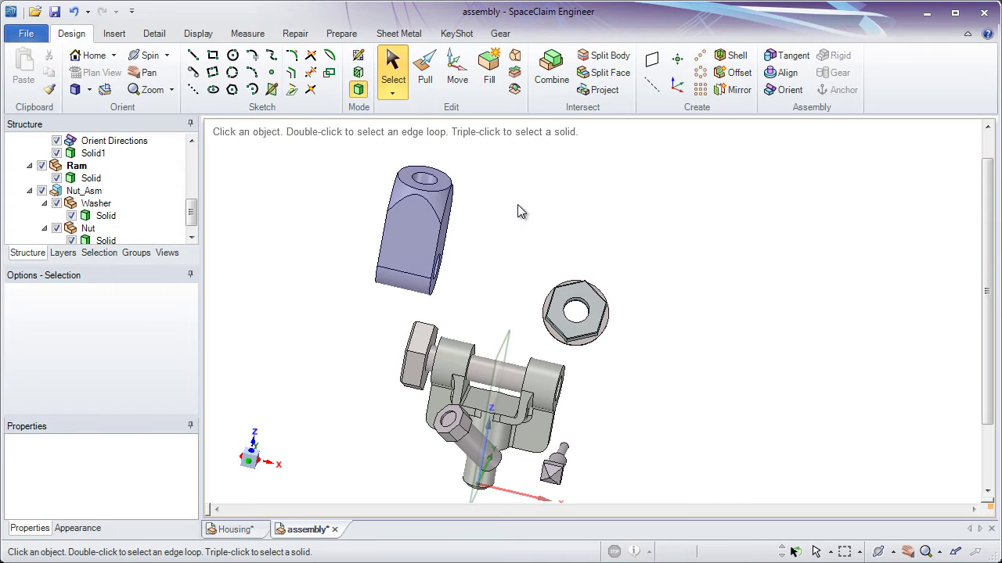
pyautogui.keyDown('ctrl'); pyautogui.moveTo(493, 184); pyautogui.dragTo(477, 197, button='middle'); pyautogui.keyUp('ctrl')
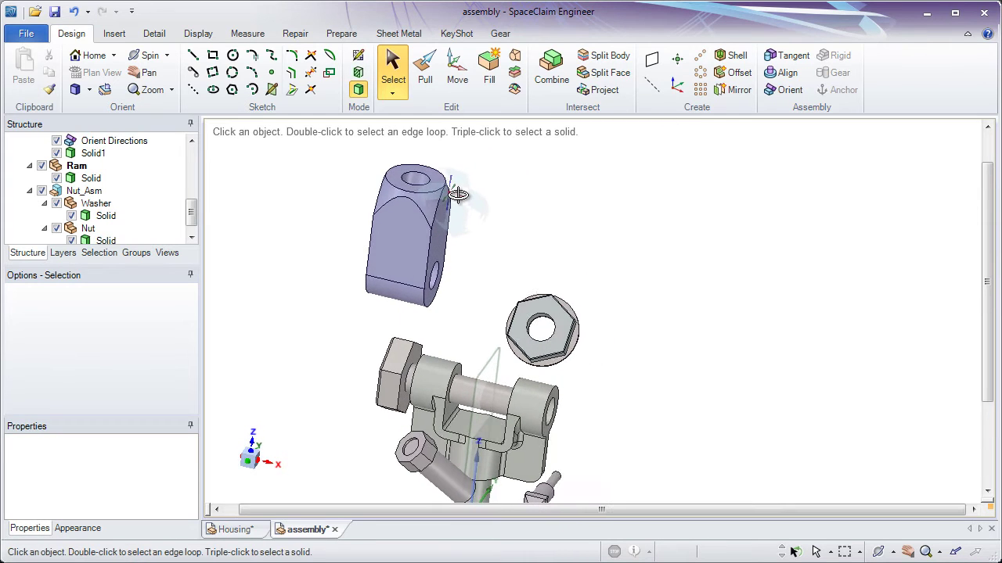
pyautogui.click(441, 230)
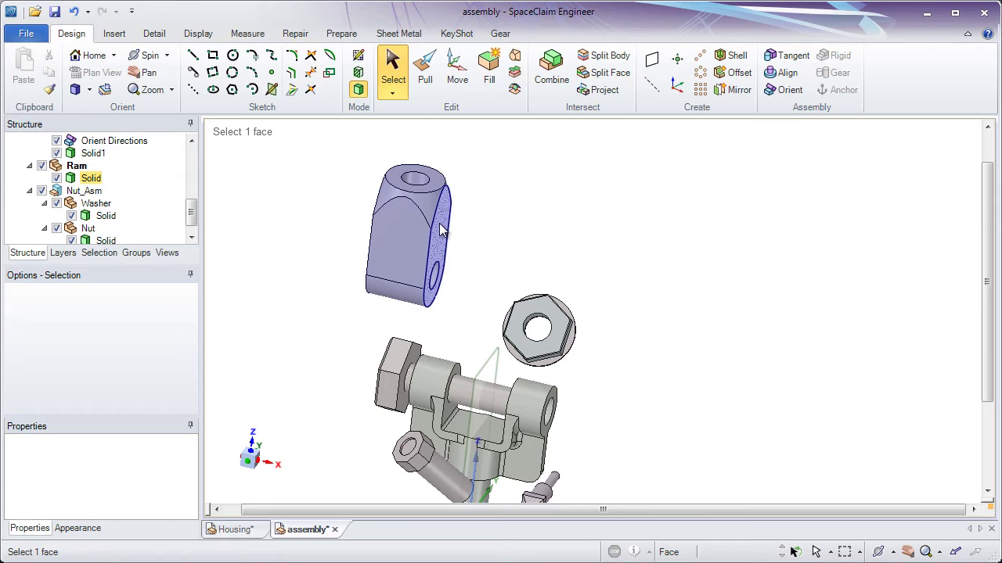
pyautogui.click(442, 230)
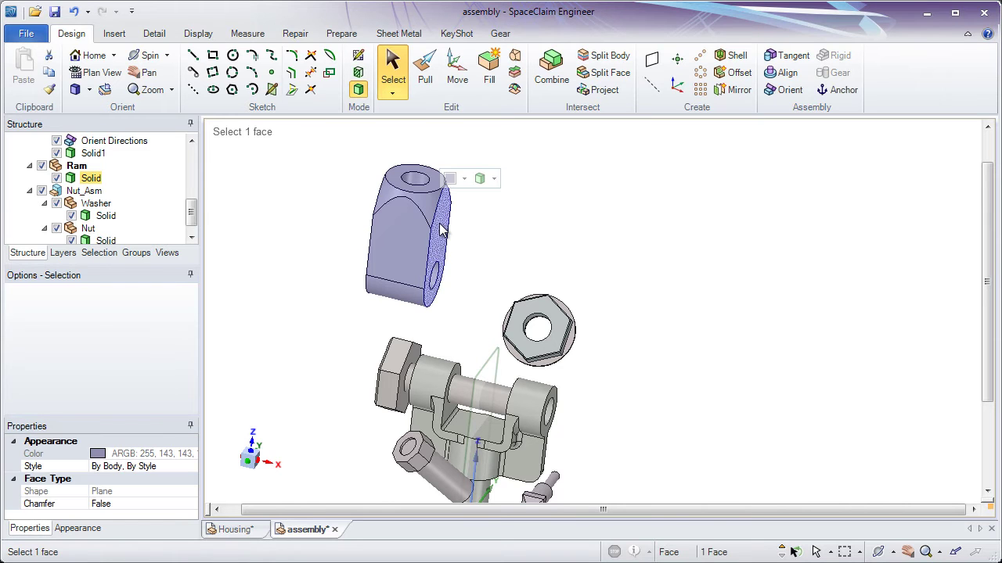
pyautogui.moveTo(442, 230); pyautogui.dragTo(465, 237, button='middle')
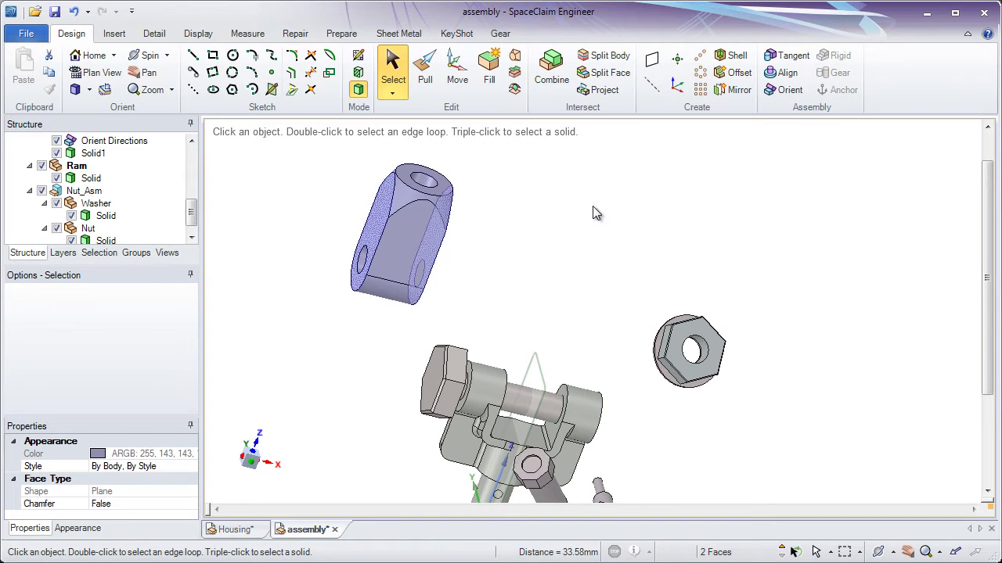
pyautogui.click(653, 62)
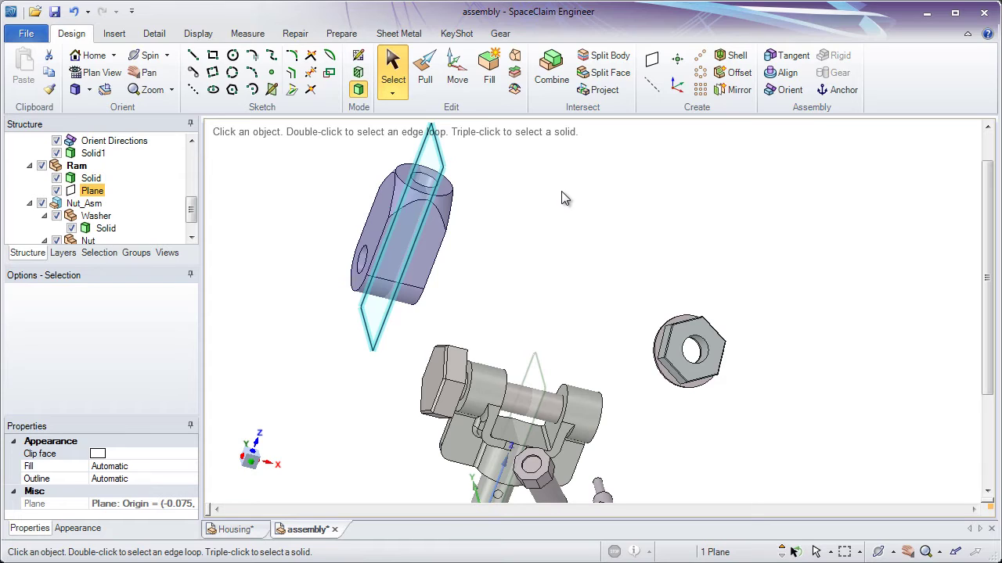
# Set the Ram's mid-plane to Pinned and clear the selection.
pyautogui.rightClick(475, 165)
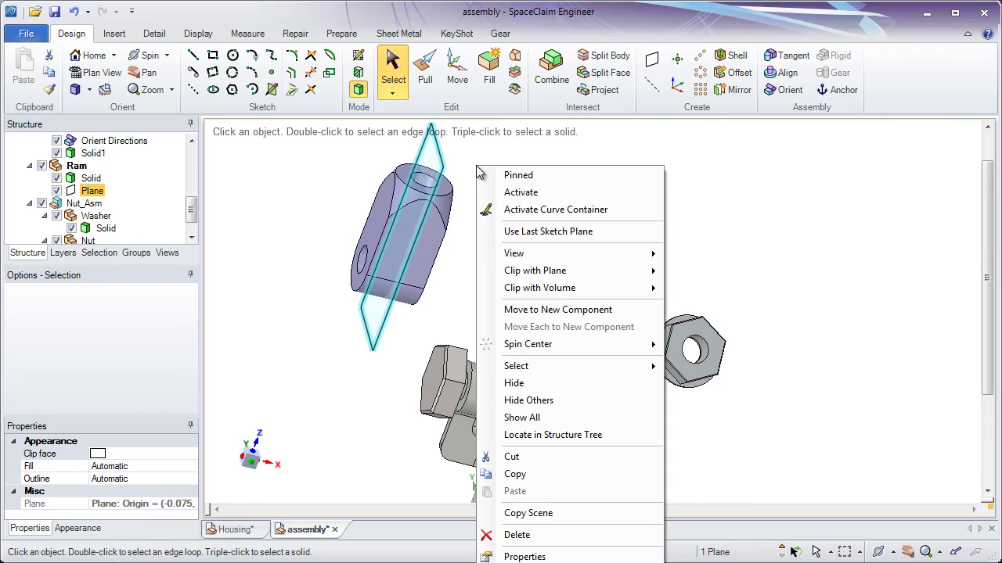
pyautogui.click(527, 185)
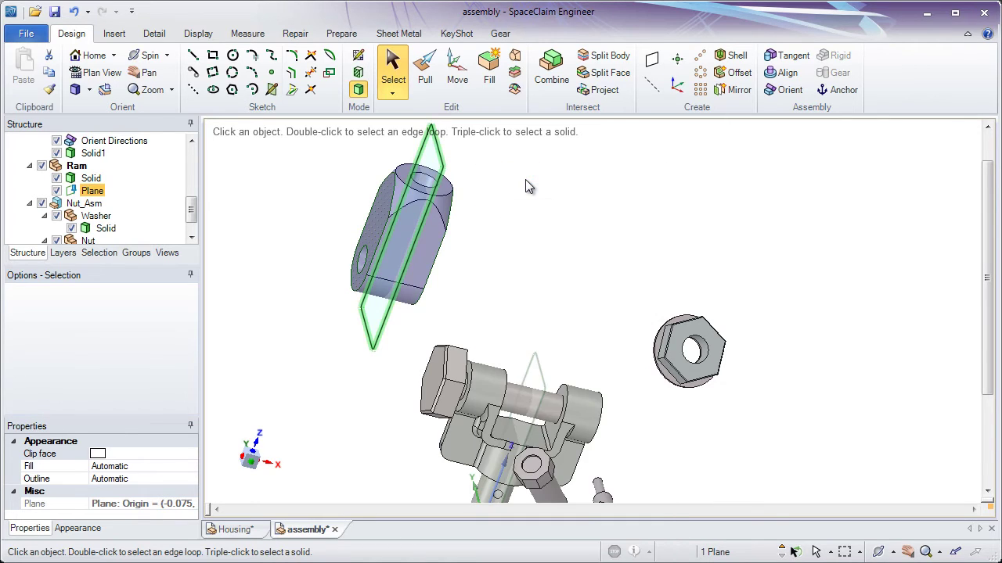
pyautogui.click(491, 185)
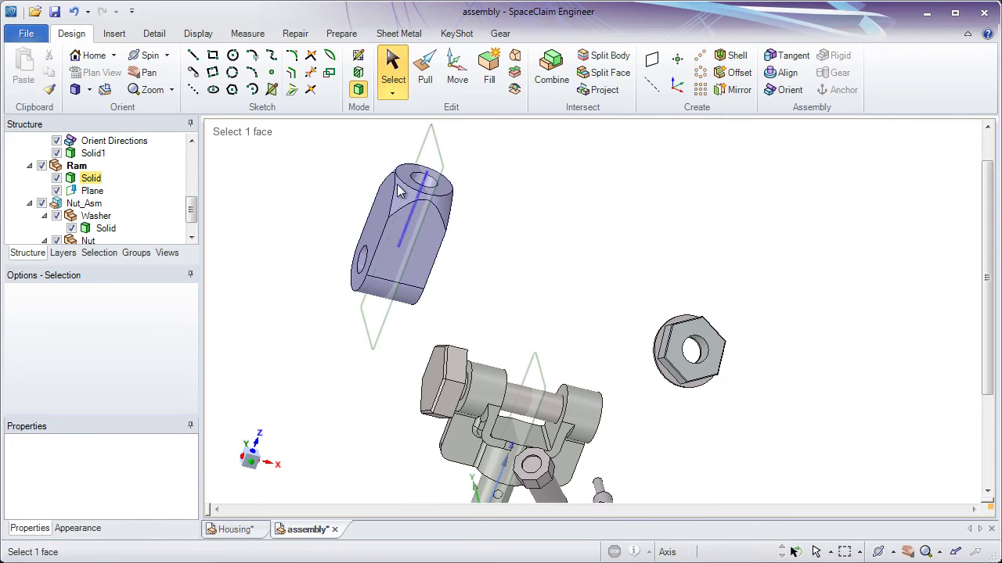
pyautogui.click(437, 231)
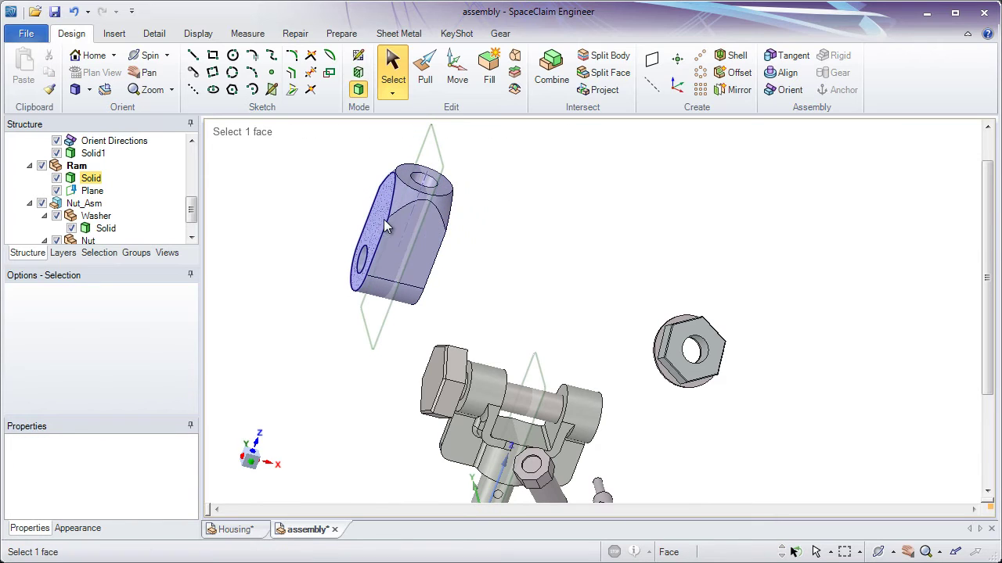
pyautogui.click(470, 236)
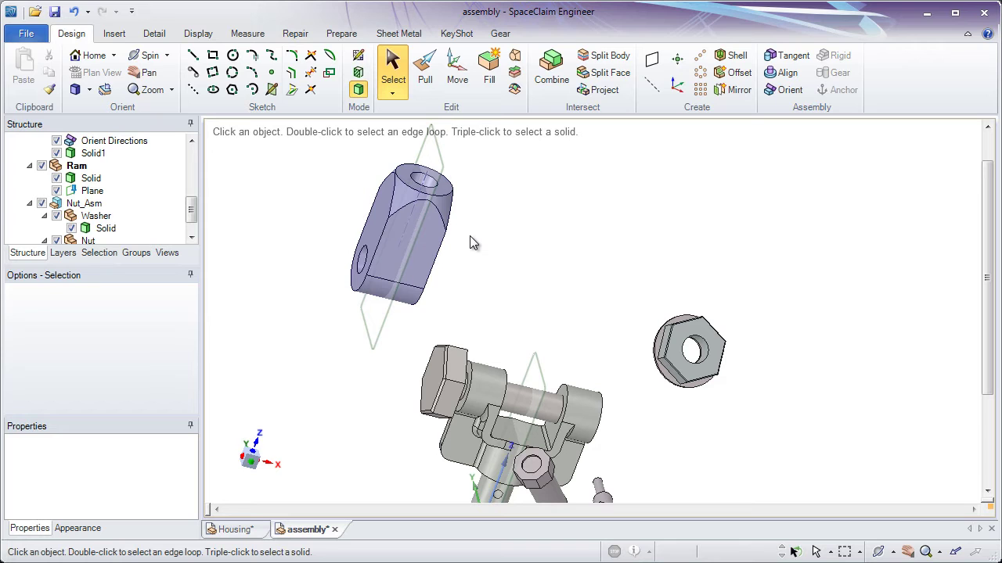
# Try to offset one of the Ram's flat side faces outward with the Pull tool.
pyautogui.moveTo(470, 236); pyautogui.dragTo(454, 178, button='middle')
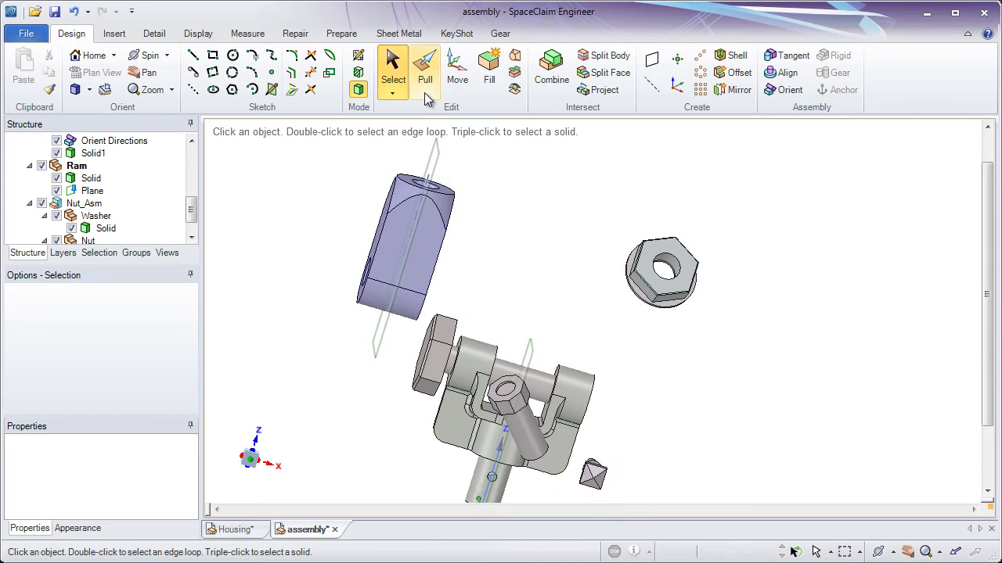
pyautogui.click(425, 88)
pyautogui.moveTo(384, 234); pyautogui.dragTo(381, 223, button='middle')
pyautogui.click(381, 221)
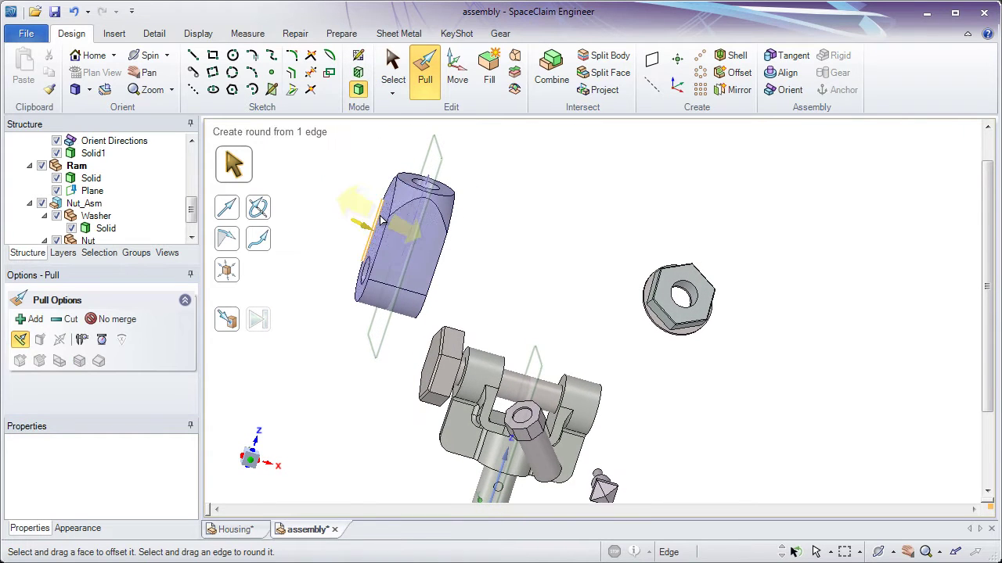
pyautogui.click(381, 222)
pyautogui.moveTo(370, 218)
pyautogui.mouseDown()
pyautogui.moveTo(324, 208)
pyautogui.moveTo(406, 237)
pyautogui.moveTo(326, 206)
pyautogui.moveTo(363, 219)
pyautogui.mouseUp()
pyautogui.click(342, 208)
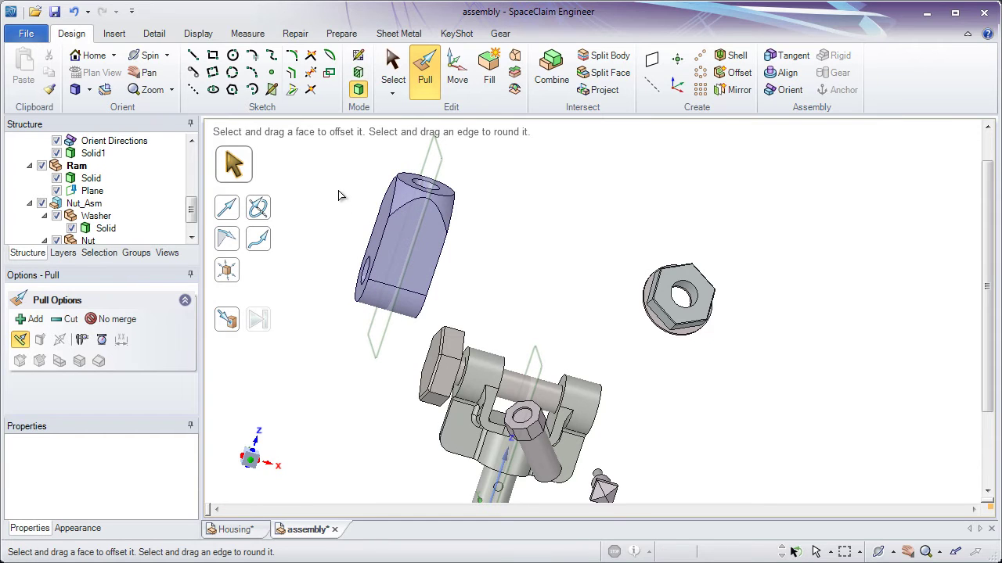
# Make the top-level assembly the active component.
pyautogui.moveTo(340, 195); pyautogui.dragTo(344, 230, button='middle')
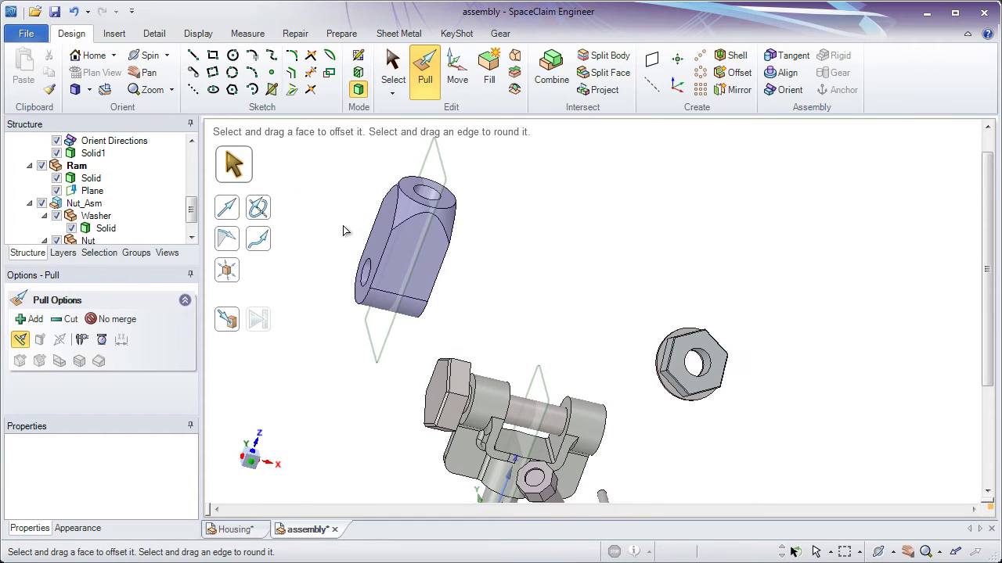
pyautogui.moveTo(193, 207); pyautogui.dragTo(193, 128)
pyautogui.click(130, 143)
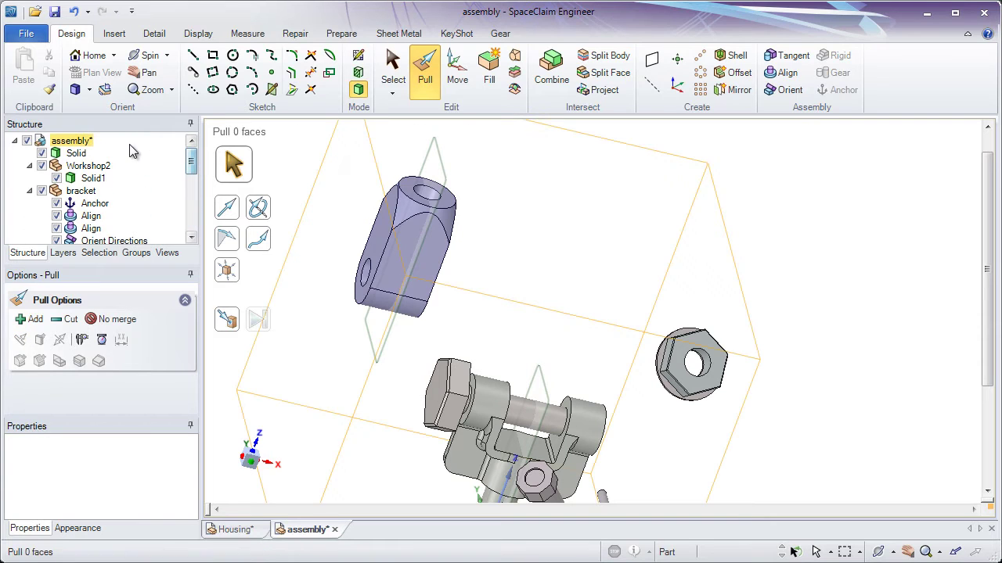
pyautogui.rightClick(82, 145)
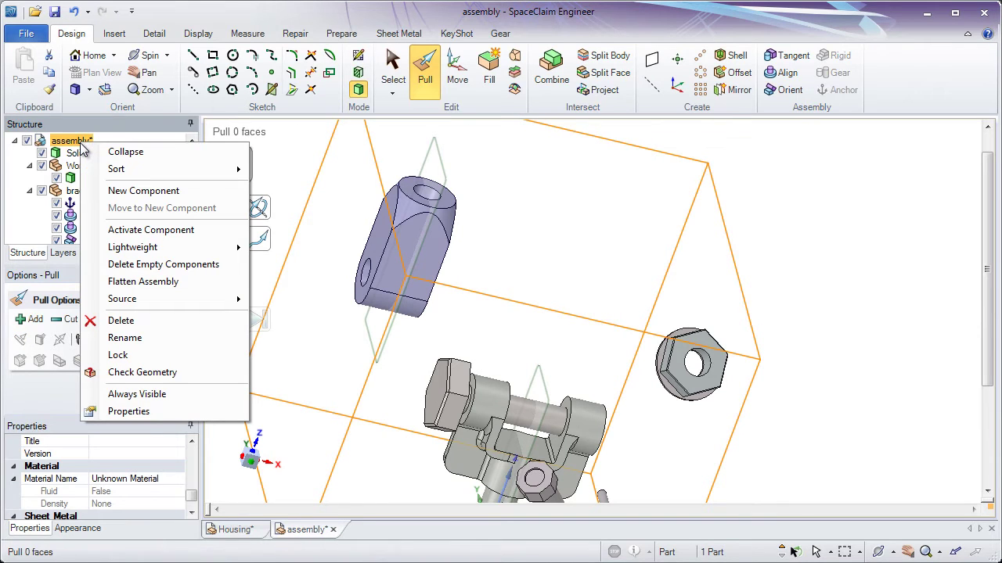
pyautogui.click(161, 232)
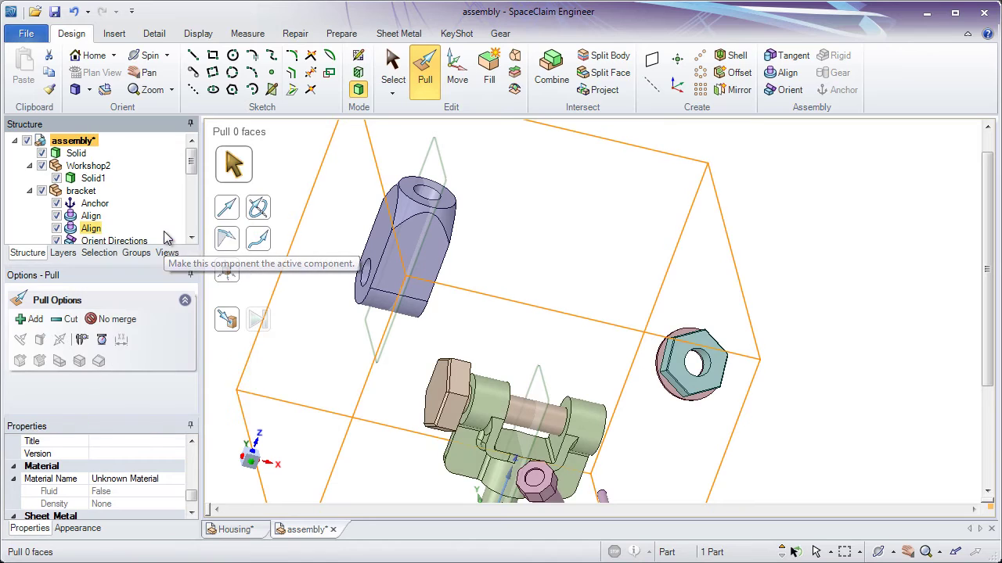
pyautogui.click(531, 258)
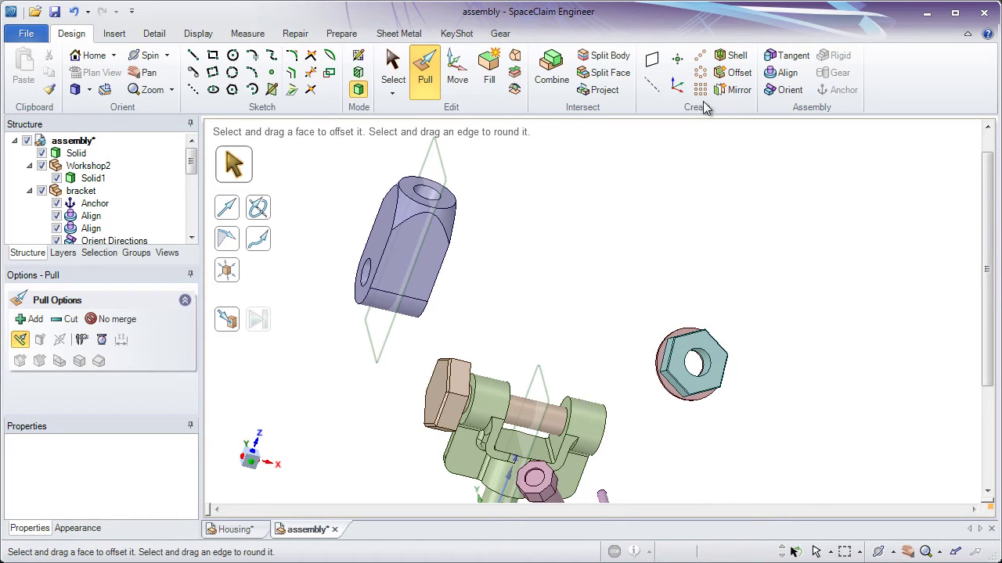
# Align the Ram's rounded end with the bolt shank and its mid-plane with the bracket's mid-plane.
pyautogui.click(791, 75)
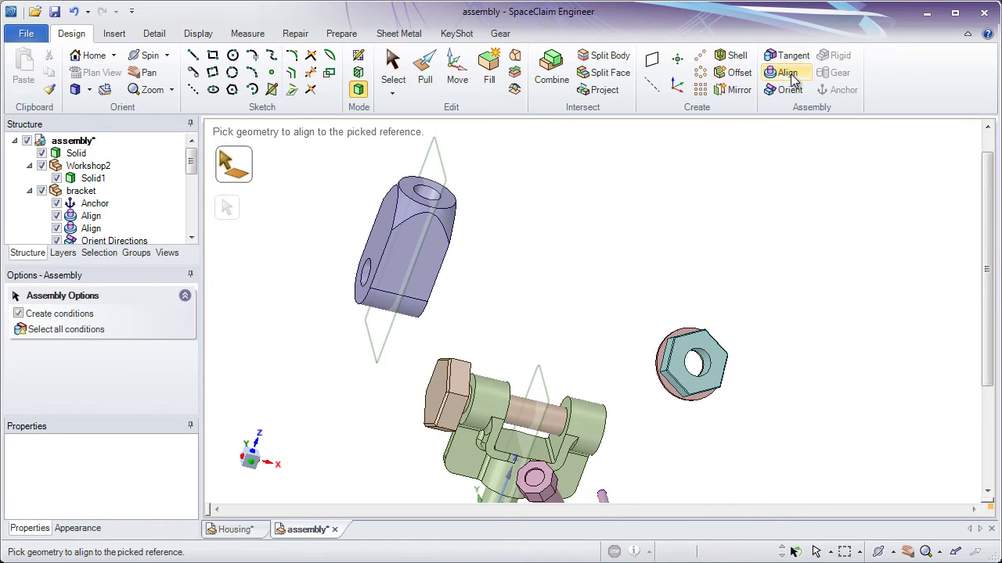
pyautogui.moveTo(530, 284); pyautogui.dragTo(466, 327, button='middle')
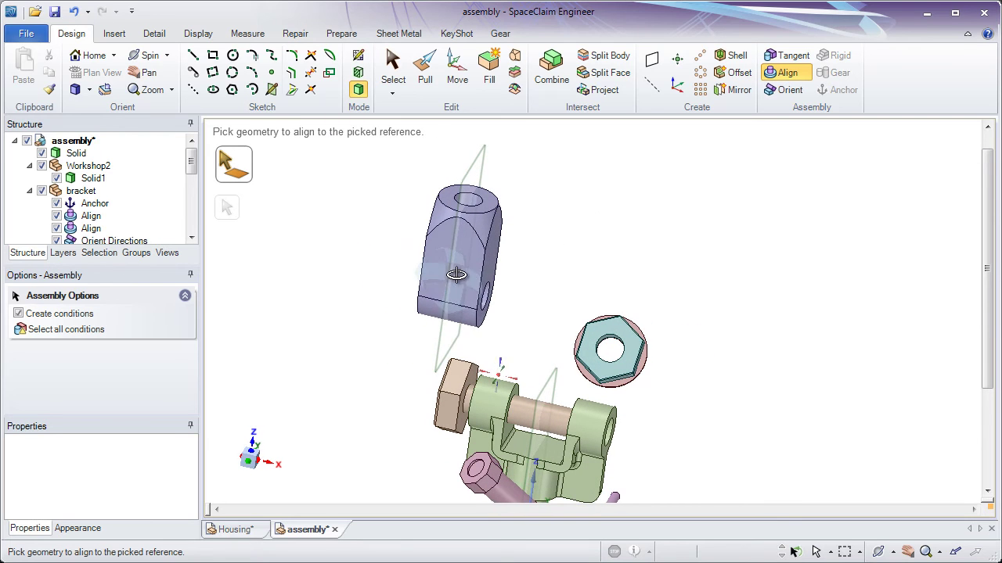
pyautogui.click(466, 327)
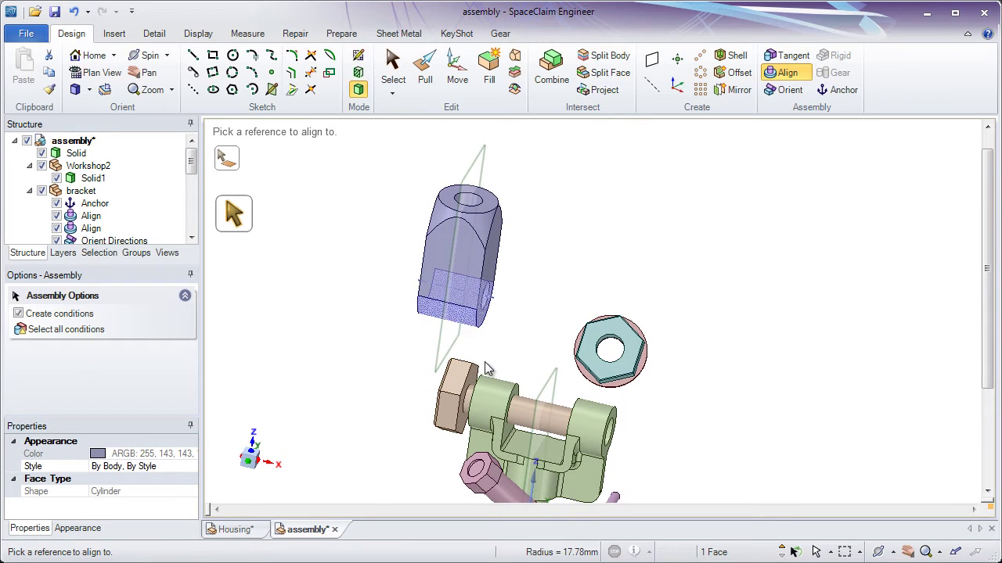
pyautogui.click(522, 415)
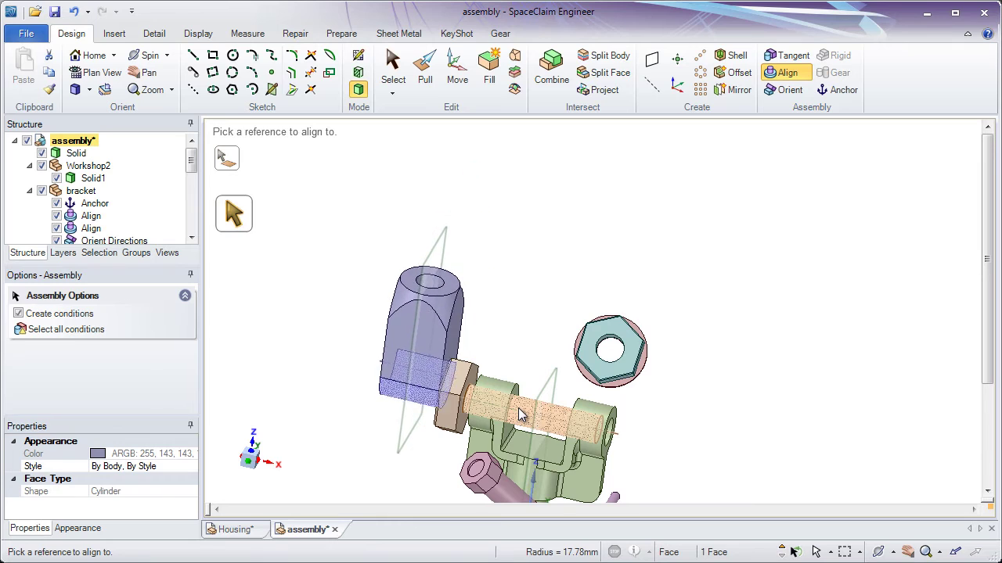
pyautogui.click(429, 268)
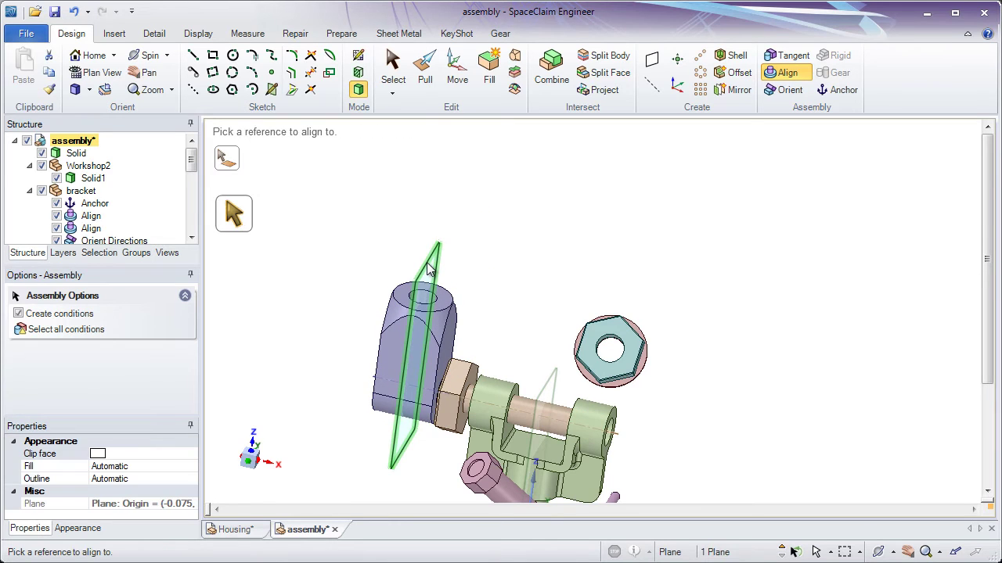
pyautogui.click(548, 380)
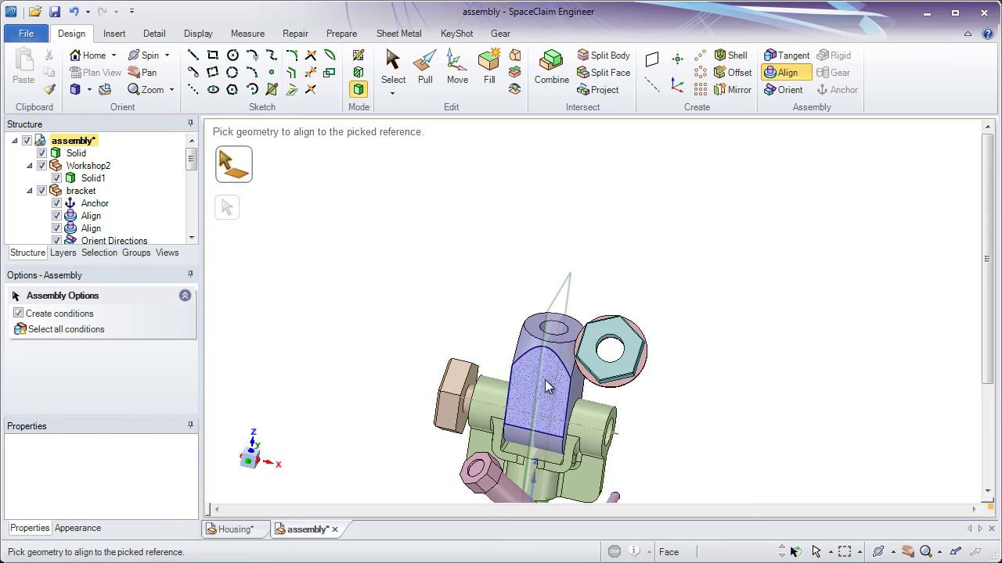
# Try to pull the Ram's flat side face towards the bracket lug on the bolt-head side.
pyautogui.scroll(5, 548, 386)
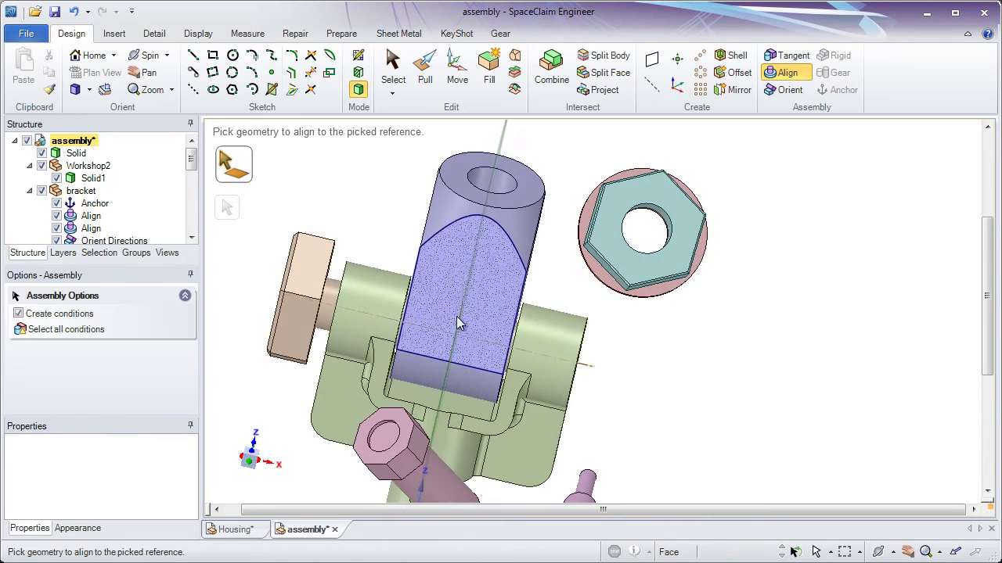
pyautogui.moveTo(460, 324); pyautogui.dragTo(485, 292, button='middle')
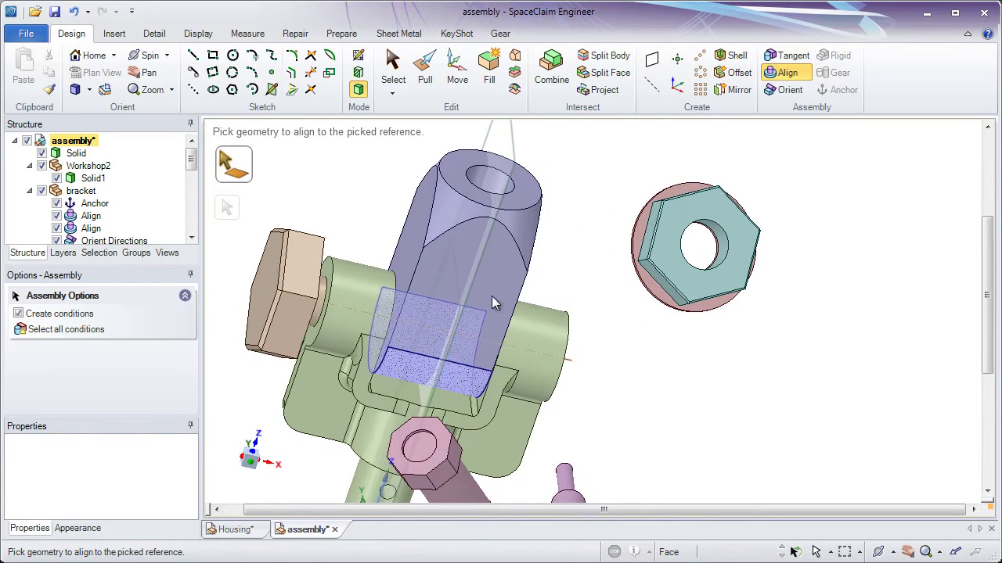
pyautogui.click(423, 90)
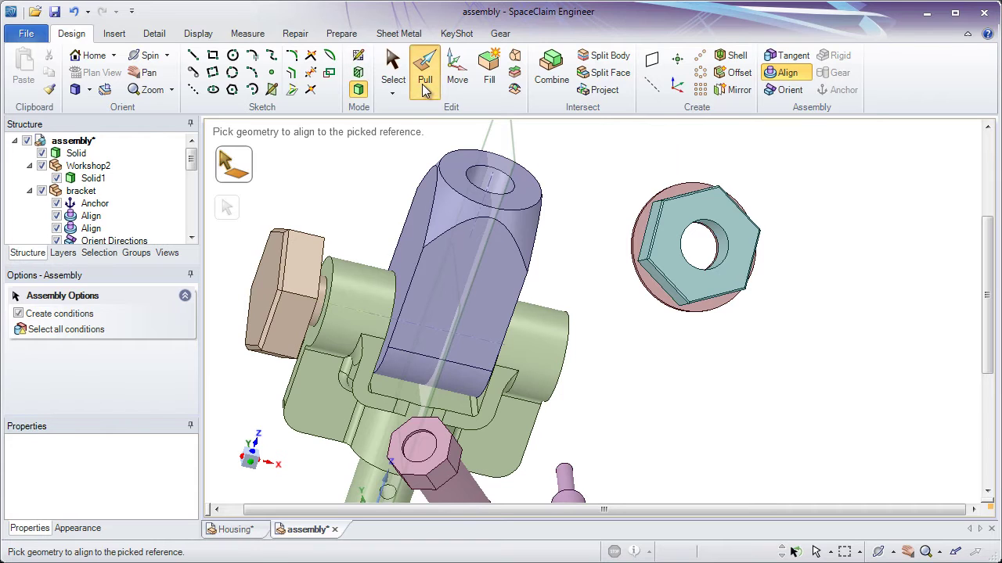
pyautogui.click(417, 210)
pyautogui.moveTo(417, 211); pyautogui.dragTo(389, 192, button='middle')
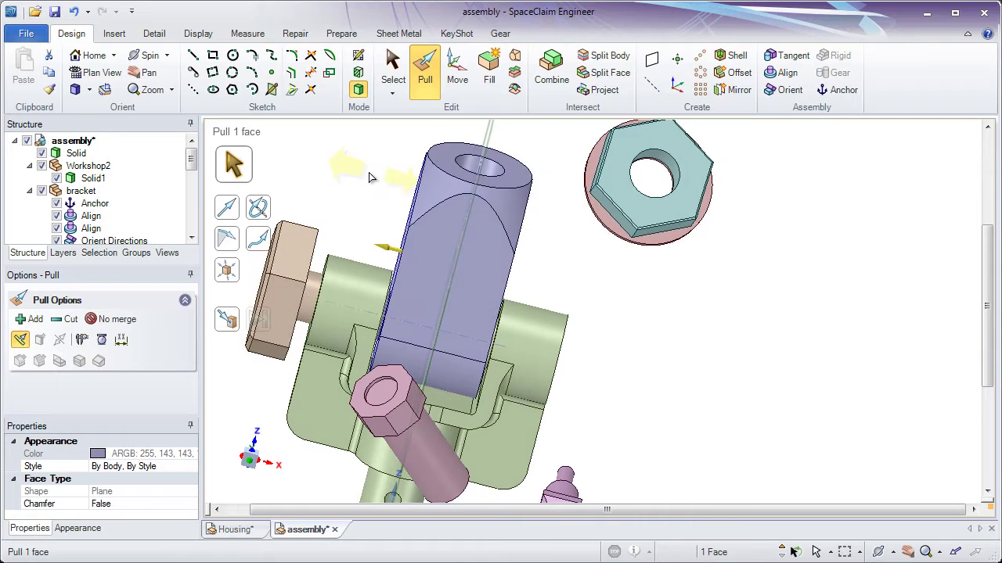
pyautogui.press('space')
pyautogui.moveTo(391, 198); pyautogui.dragTo(347, 195)
pyautogui.click(346, 195)
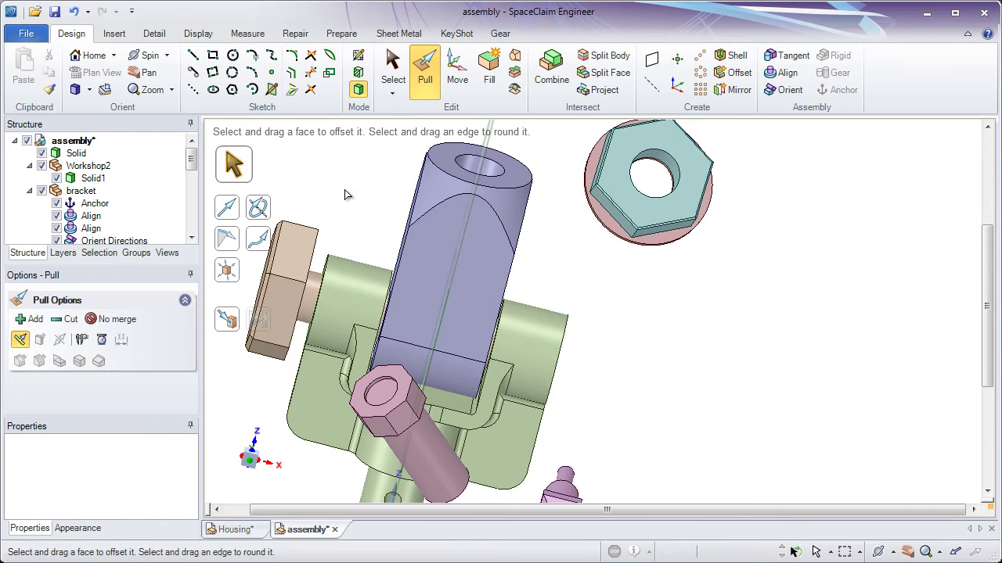
# Align the shank of the loose pink bolt with the bore of the nut.
pyautogui.moveTo(363, 202); pyautogui.dragTo(392, 234, button='middle')
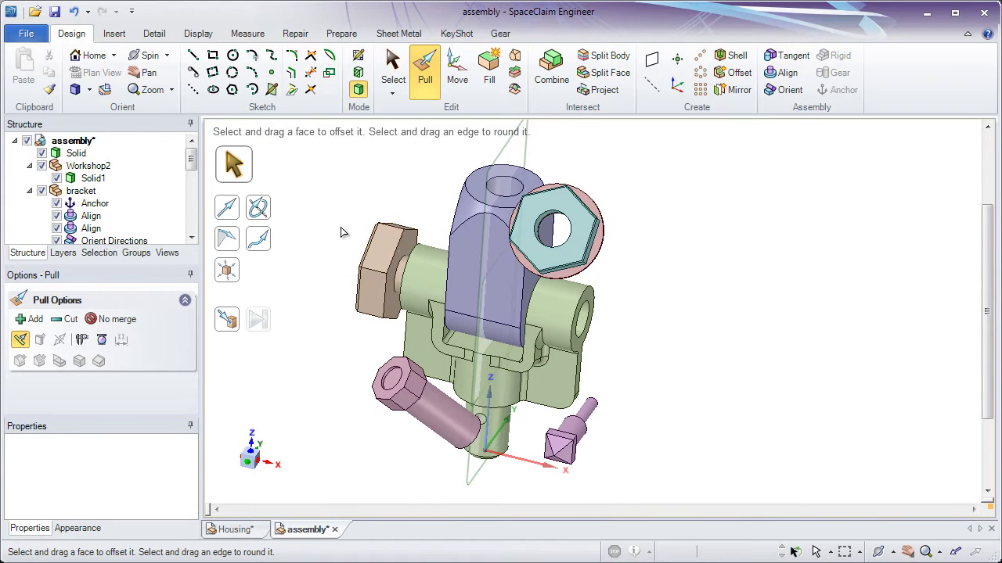
pyautogui.click(783, 74)
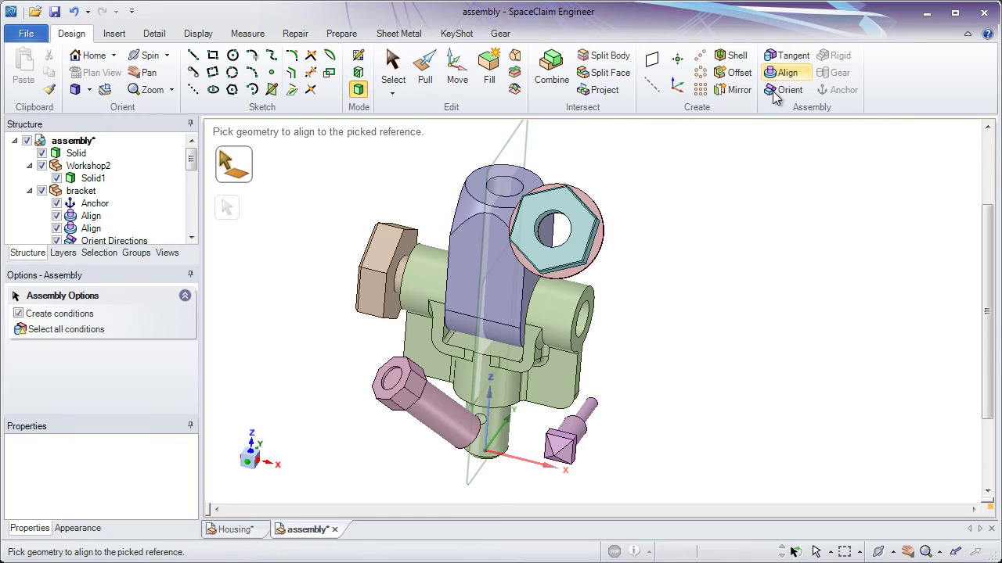
pyautogui.scroll(3, 663, 294)
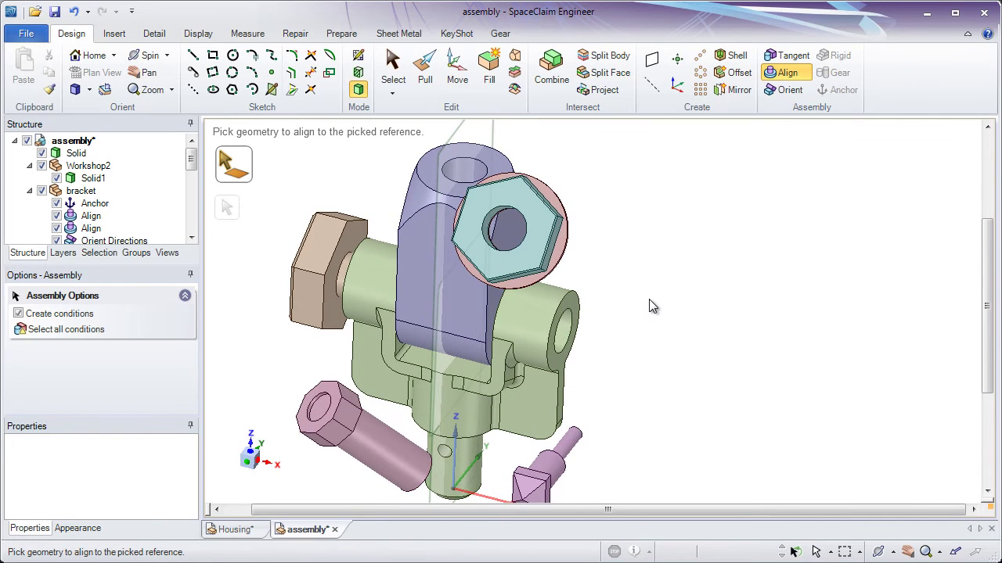
pyautogui.keyDown('shift'); pyautogui.moveTo(649, 305); pyautogui.dragTo(673, 271, button='middle'); pyautogui.keyUp('shift')
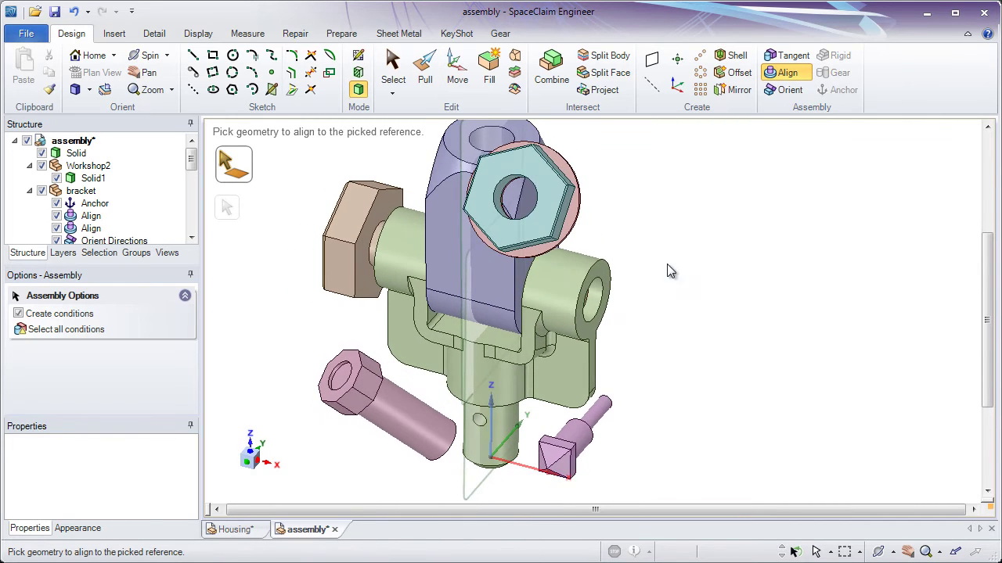
pyautogui.click(414, 416)
pyautogui.moveTo(490, 262); pyautogui.dragTo(428, 202, button='middle')
pyautogui.click(429, 200)
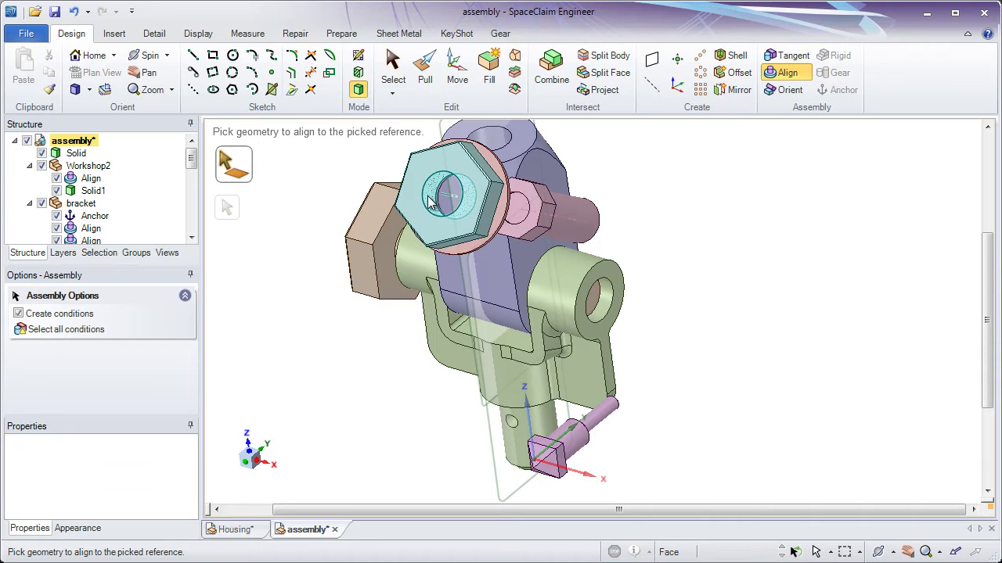
# Align the underside of the pink bolt's head with the outer hex face of the nut.
pyautogui.keyDown('shift'); pyautogui.moveTo(432, 206); pyautogui.dragTo(450, 313, button='middle'); pyautogui.keyUp('shift')
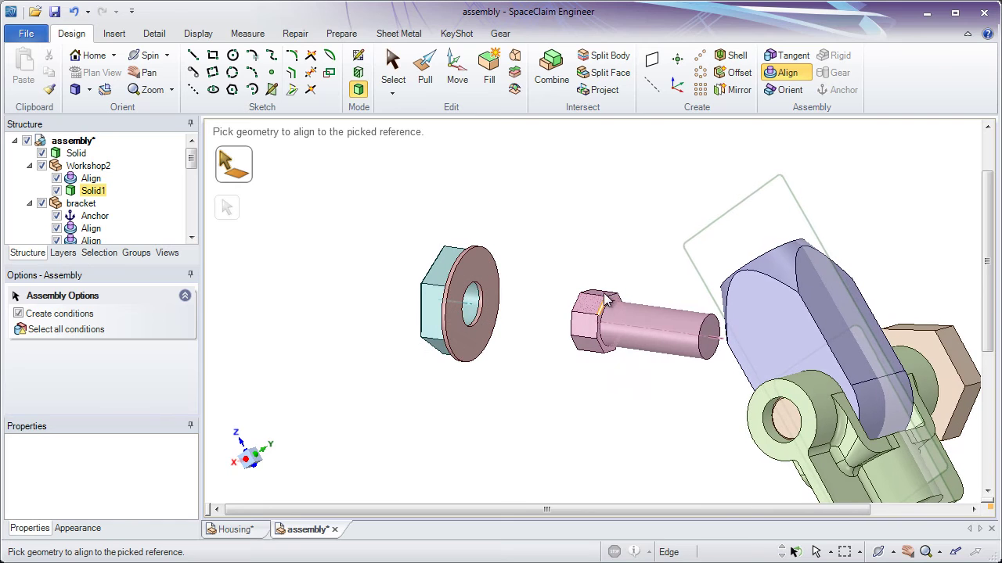
pyautogui.scroll(5, 611, 310)
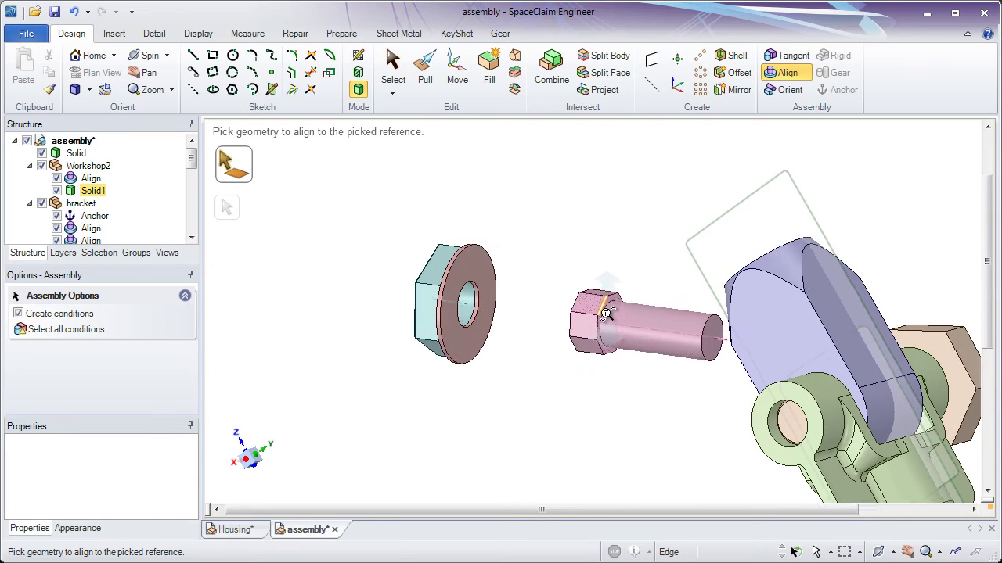
pyautogui.moveTo(594, 397); pyautogui.dragTo(579, 416, button='middle')
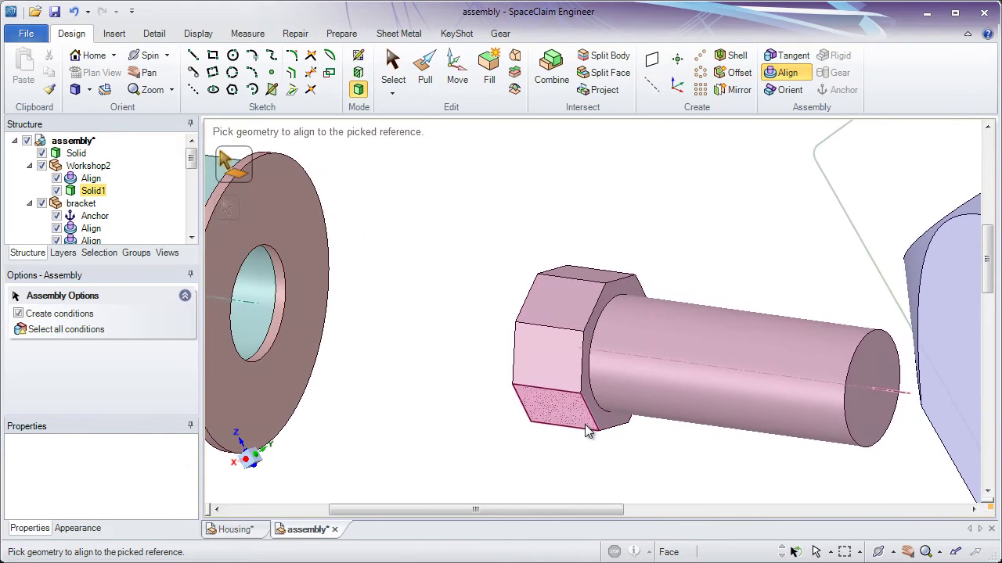
pyautogui.click(602, 422)
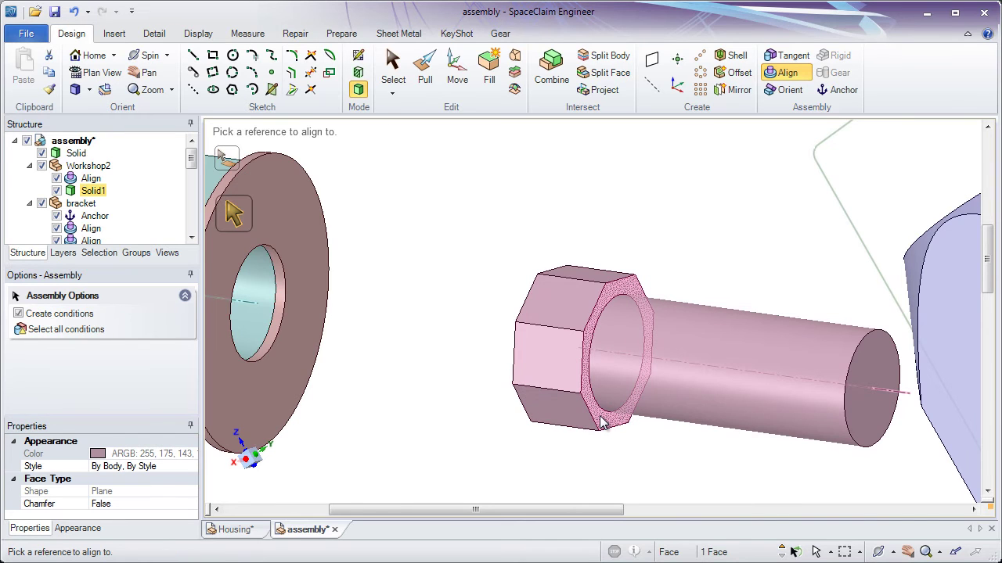
pyautogui.scroll(-2, 513, 365)
pyautogui.scroll(-2, 504, 337)
pyautogui.click(469, 374)
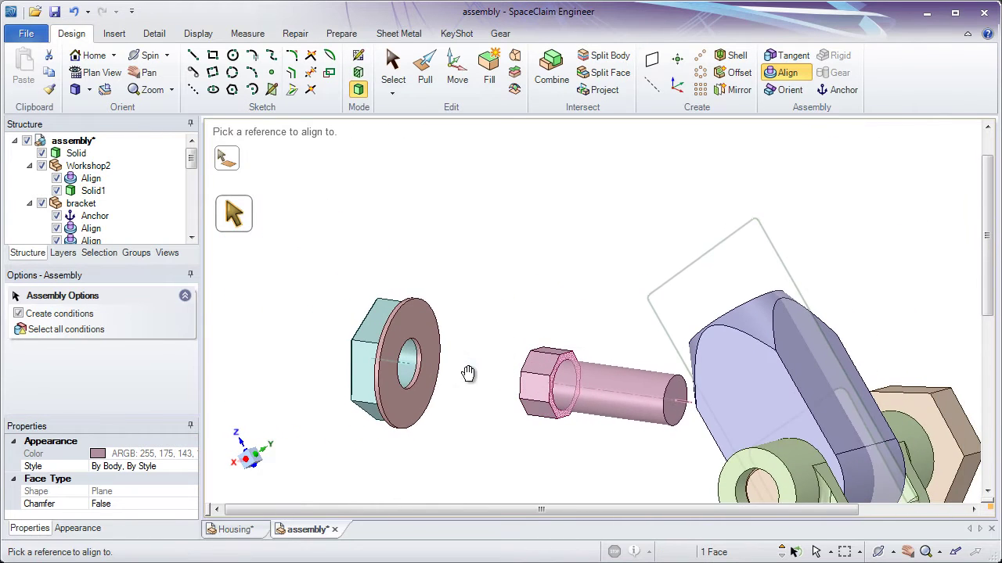
pyautogui.moveTo(469, 373); pyautogui.dragTo(440, 241, button='middle')
pyautogui.click(435, 232)
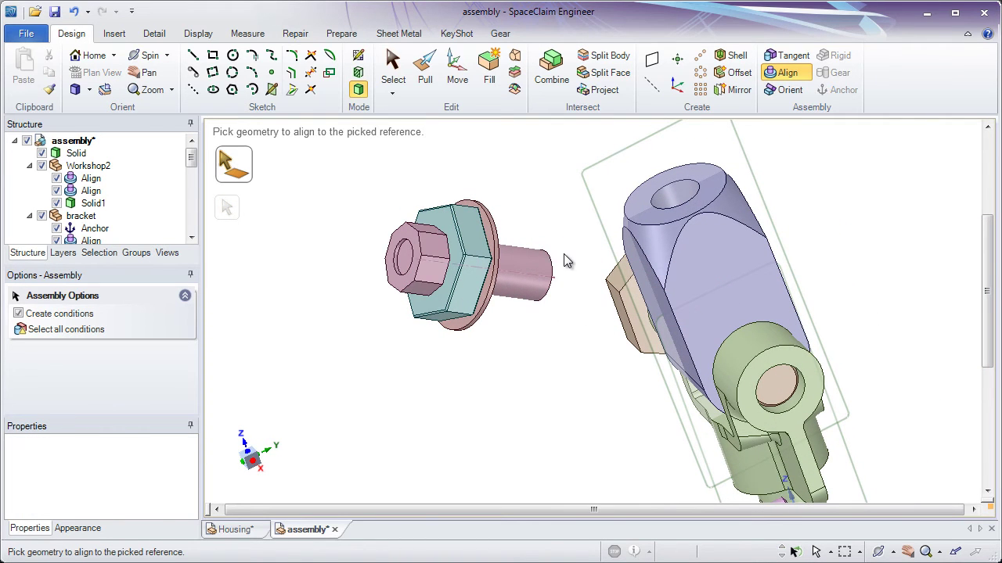
# Align the pink bolt's shank with the hole in the Ram's end and the nut's washer face with the Ram's end face.
pyautogui.click(525, 268)
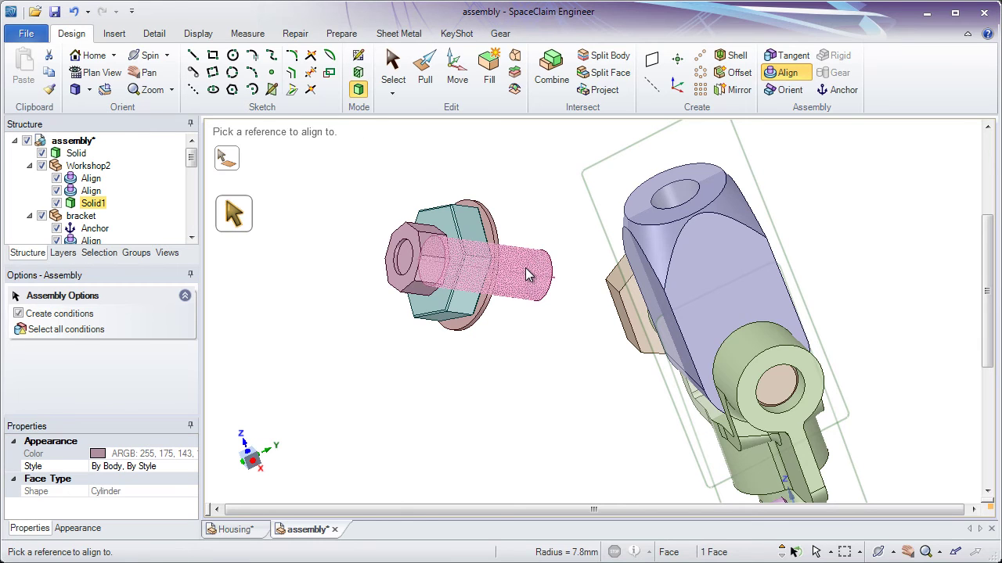
pyautogui.click(664, 205)
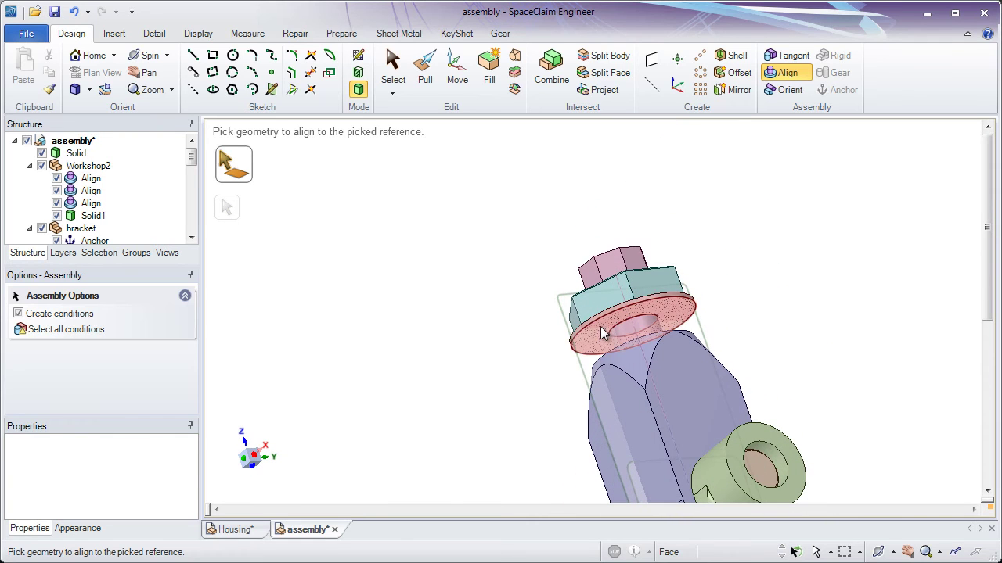
pyautogui.click(600, 335)
pyautogui.moveTo(600, 329); pyautogui.dragTo(604, 357, button='middle')
pyautogui.click(604, 357)
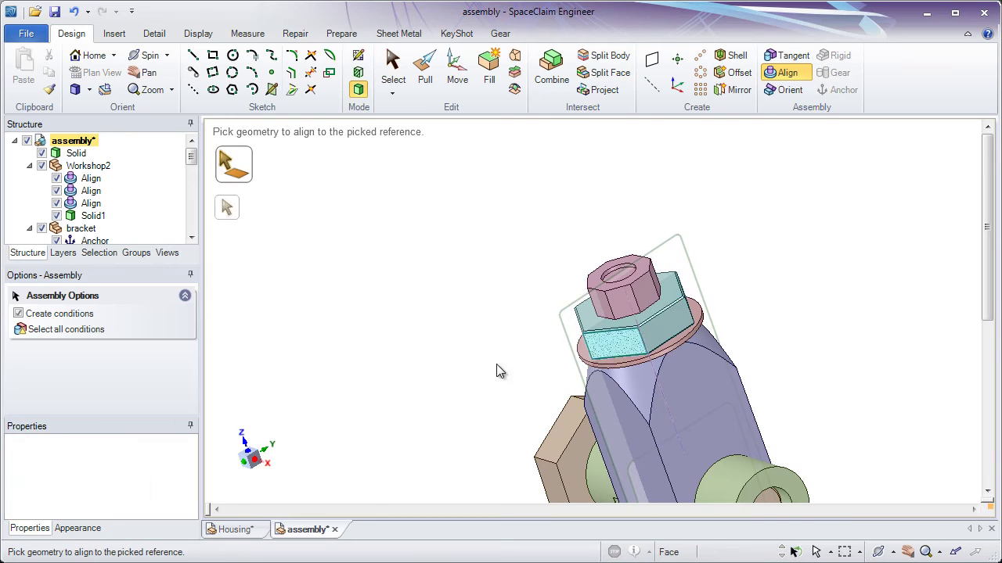
# Collapse the component branches of the structure tree so only the assembly's top-level items are listed.
pyautogui.scroll(-3, 469, 335)
pyautogui.scroll(-2, 470, 335)
pyautogui.keyDown('shift'); pyautogui.moveTo(458, 393); pyautogui.dragTo(563, 376, button='middle'); pyautogui.keyUp('shift')
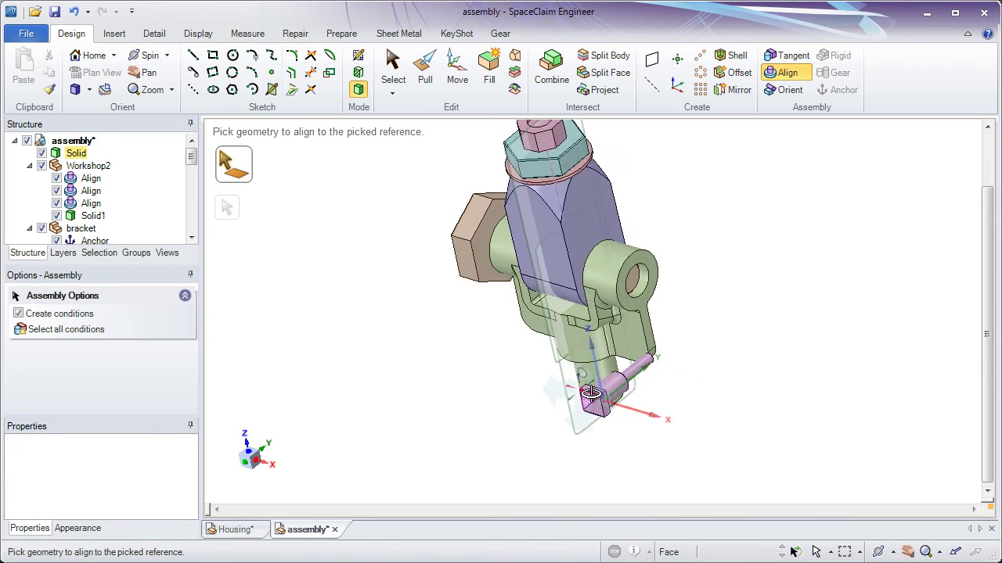
pyautogui.scroll(3, 617, 436)
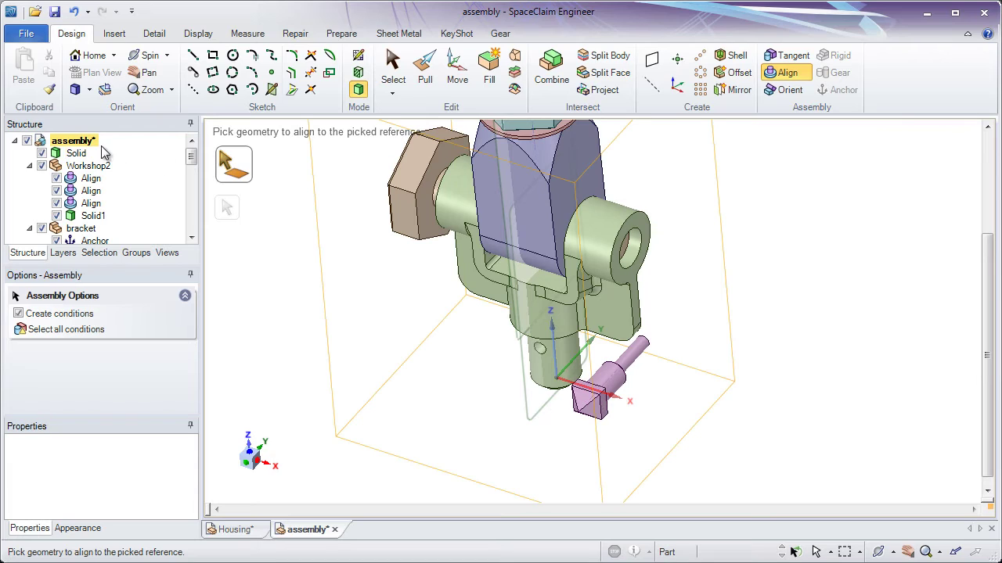
pyautogui.click(15, 141)
pyautogui.click(15, 141)
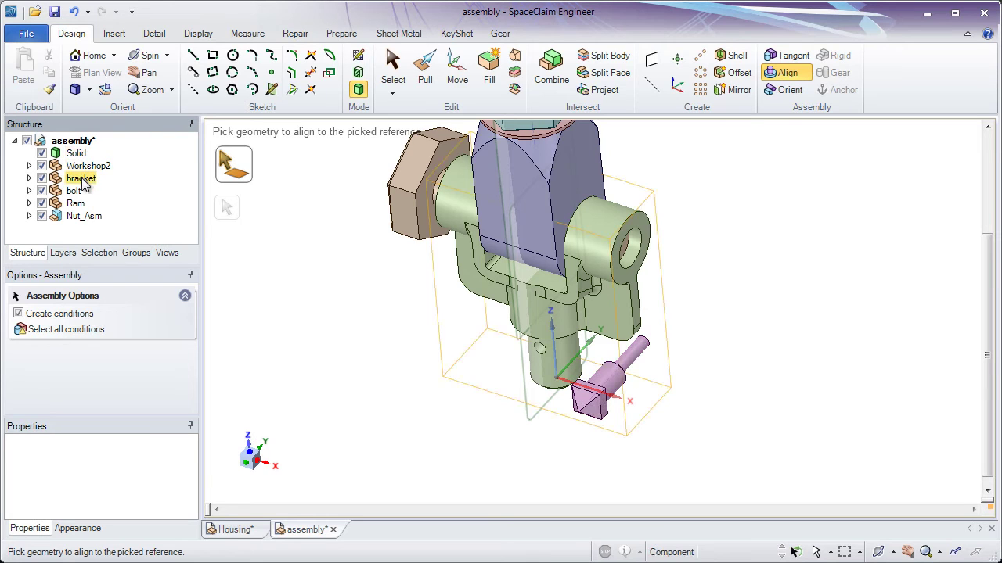
# Try to align the thin shank of the small loose bolt with the cross hole in the bracket's stem.
pyautogui.scroll(3, 669, 360)
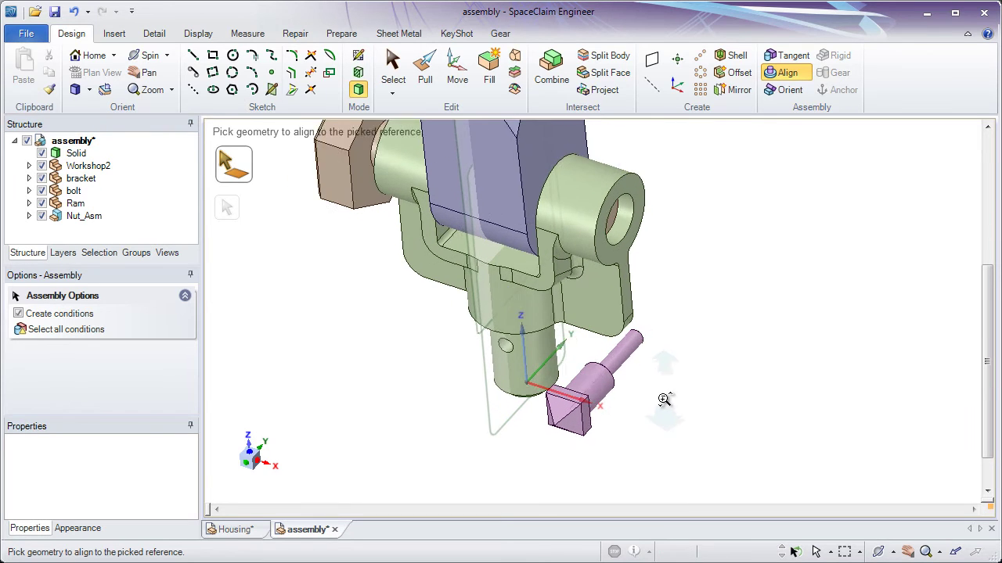
pyautogui.click(619, 352)
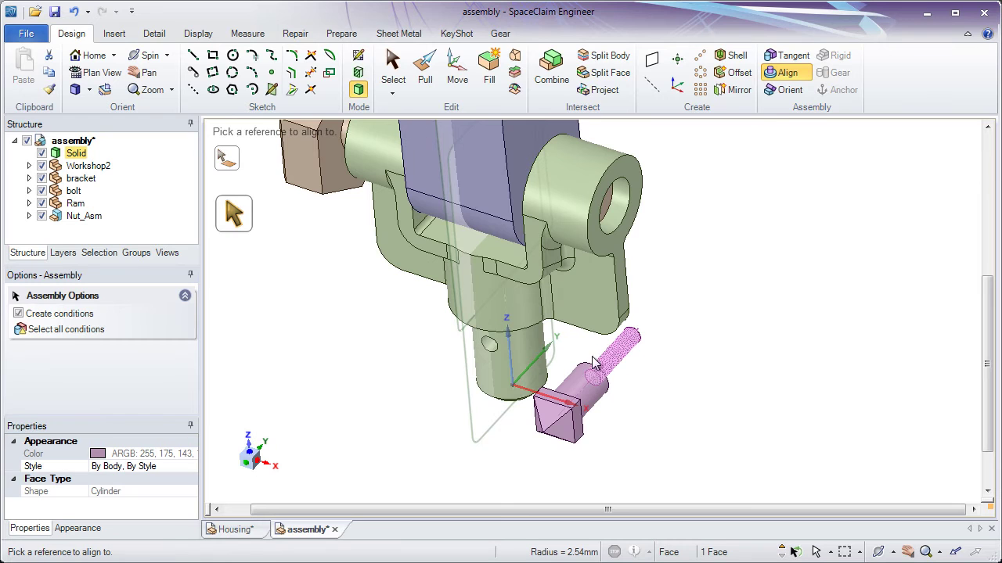
pyautogui.scroll(3, 487, 404)
pyautogui.moveTo(487, 404); pyautogui.dragTo(487, 351, button='middle')
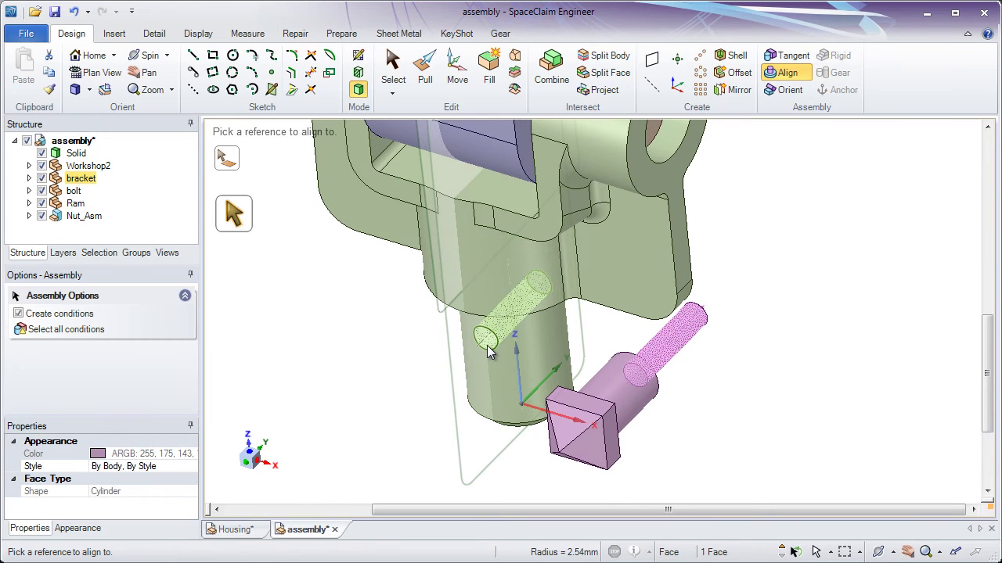
pyautogui.click(487, 350)
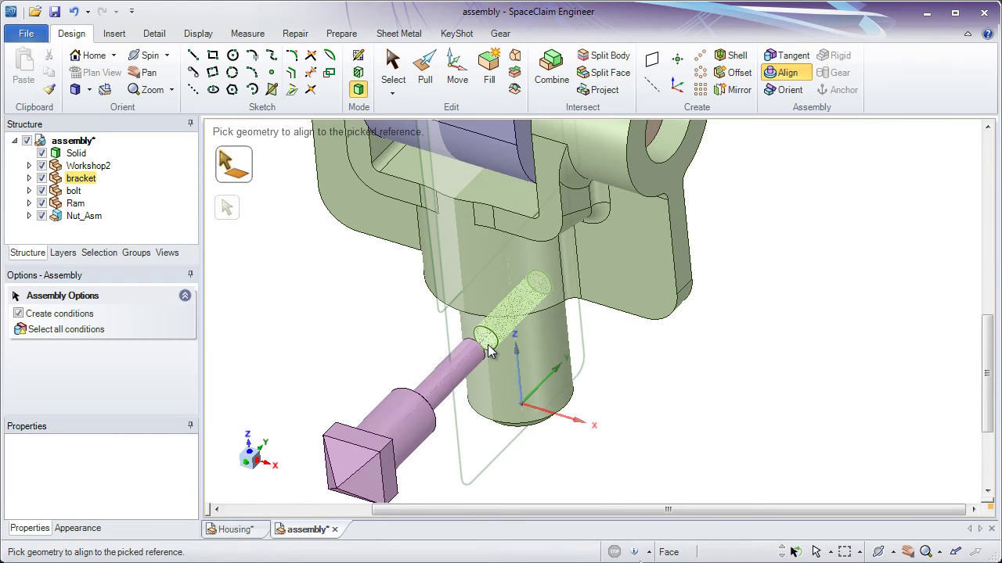
# Read the status log and examine the assembly conditions listed under the bracket.
pyautogui.click(648, 552)
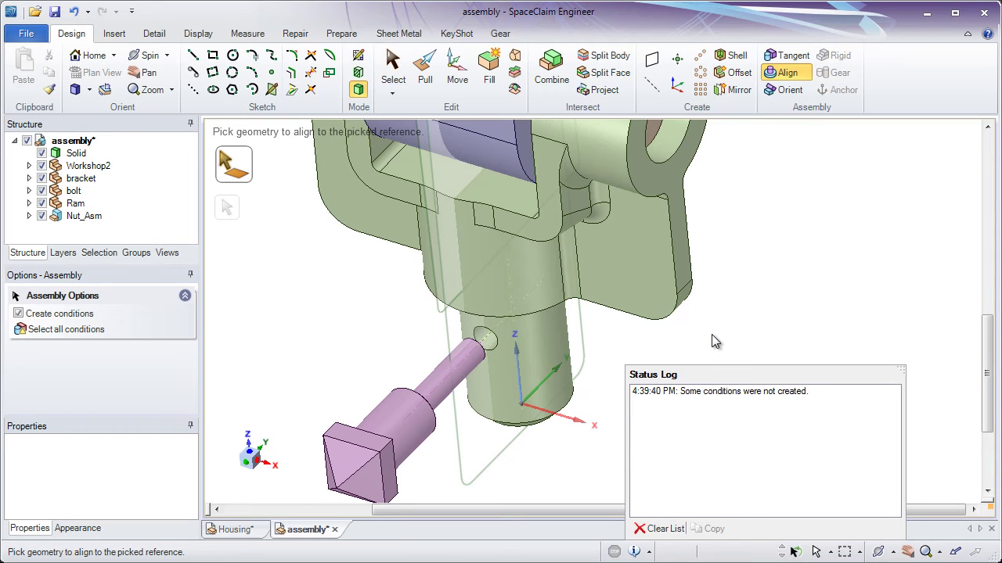
pyautogui.click(29, 179)
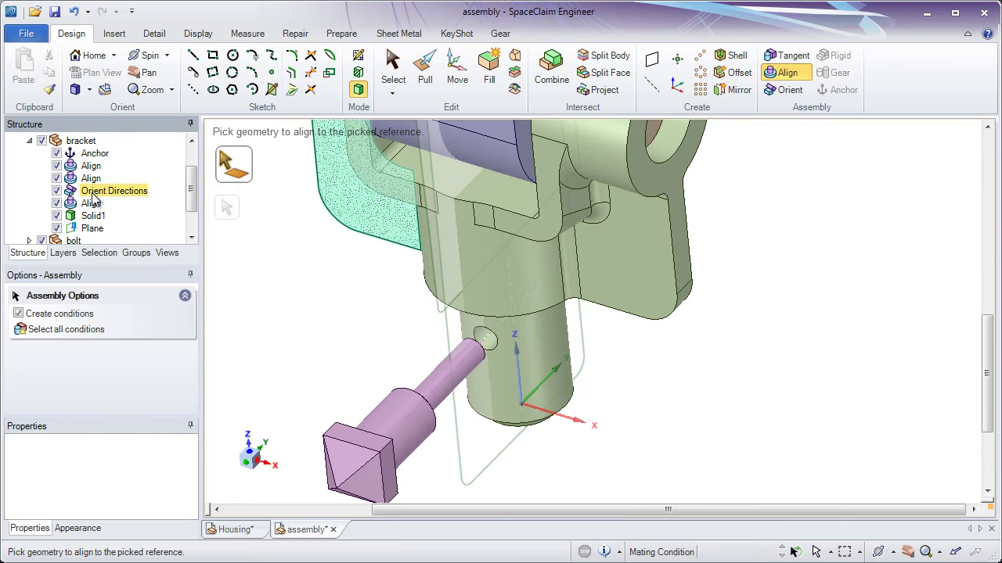
pyautogui.click(18, 143)
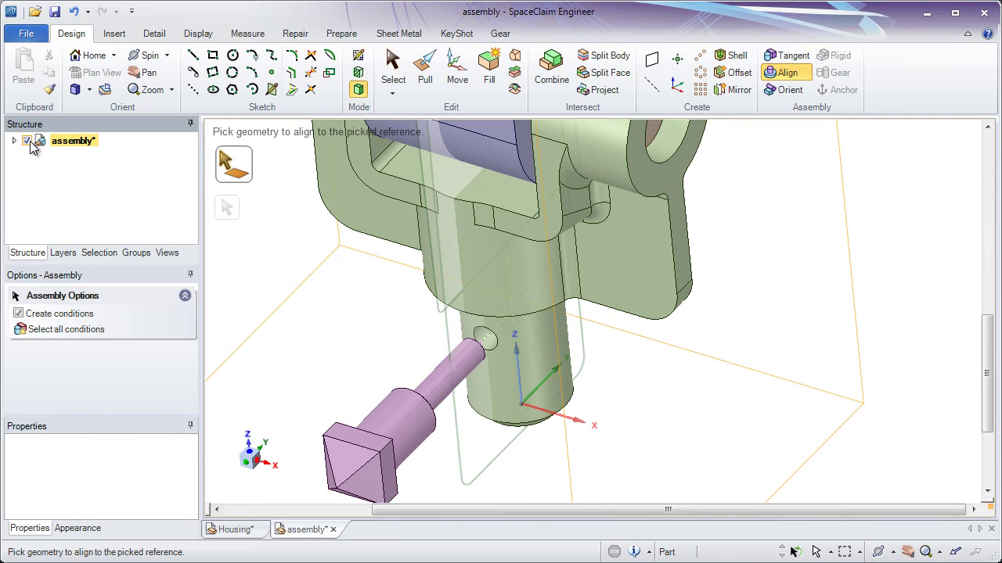
pyautogui.click(16, 142)
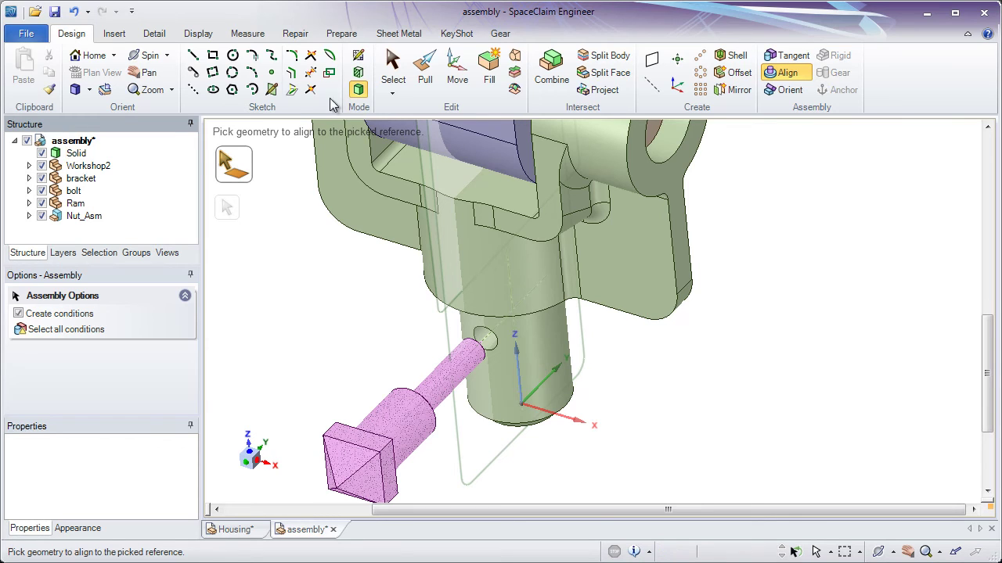
# Move the small bolt's loose solid to a new component named Small_Bolt.
pyautogui.click(405, 58)
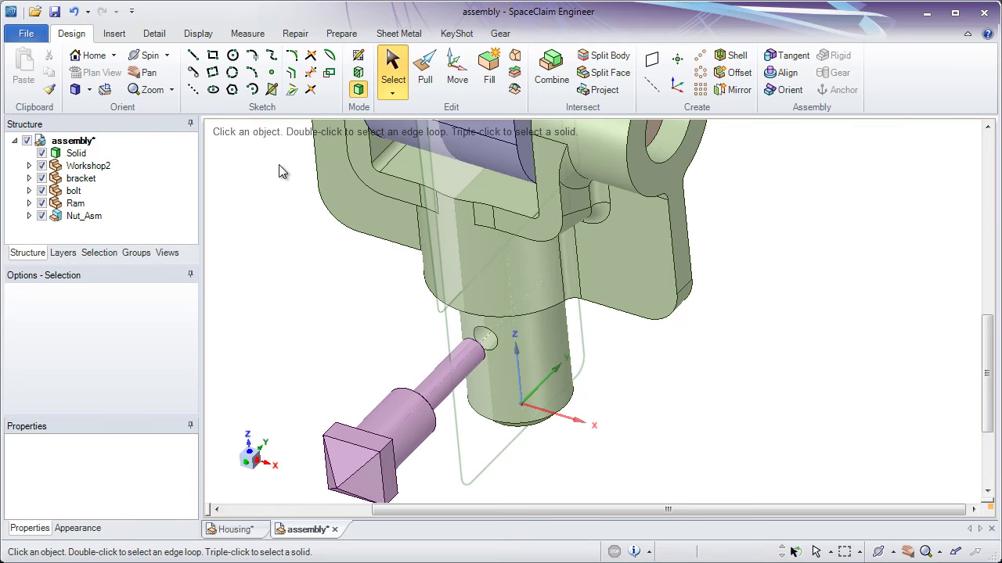
pyautogui.click(76, 154)
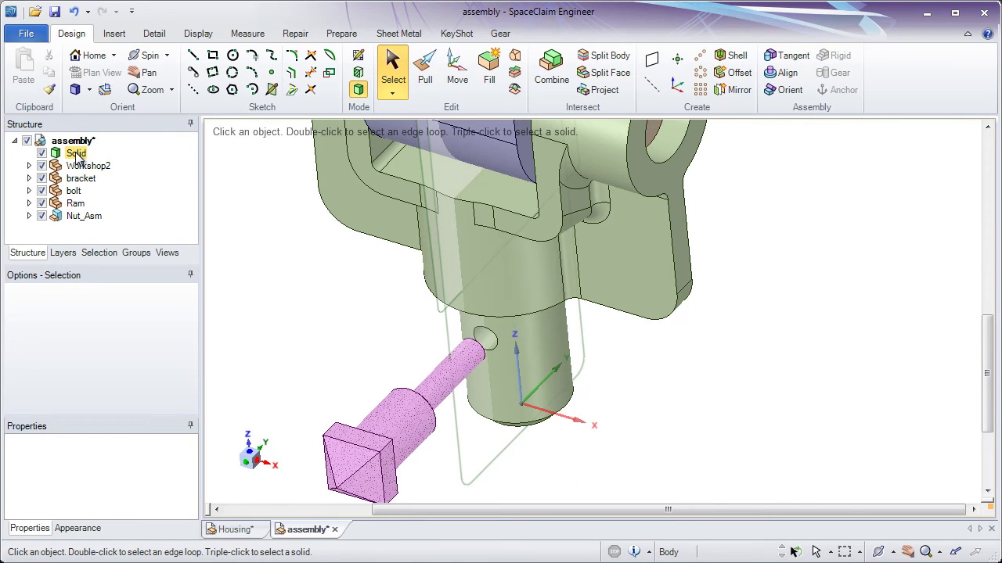
pyautogui.rightClick(79, 160)
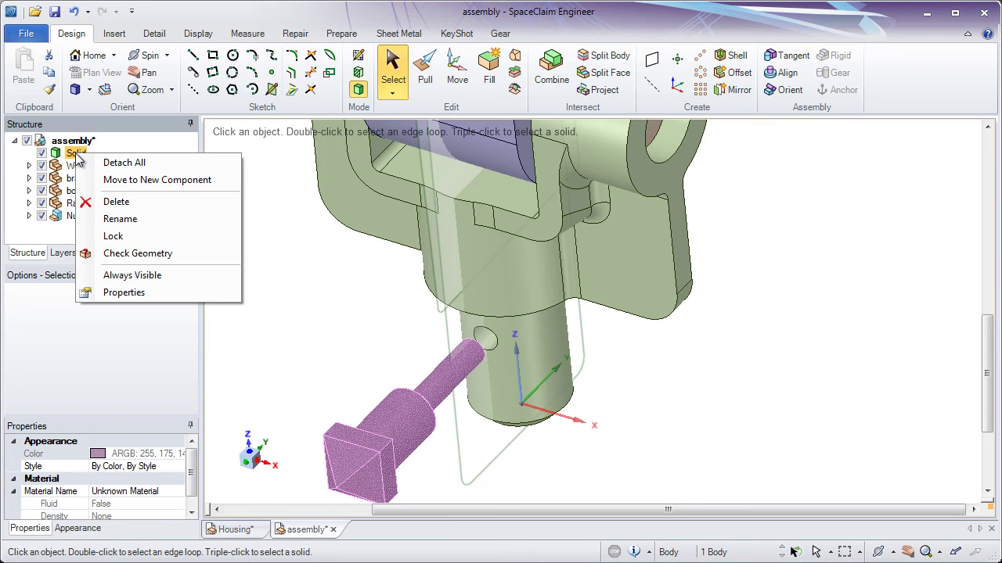
pyautogui.click(121, 179)
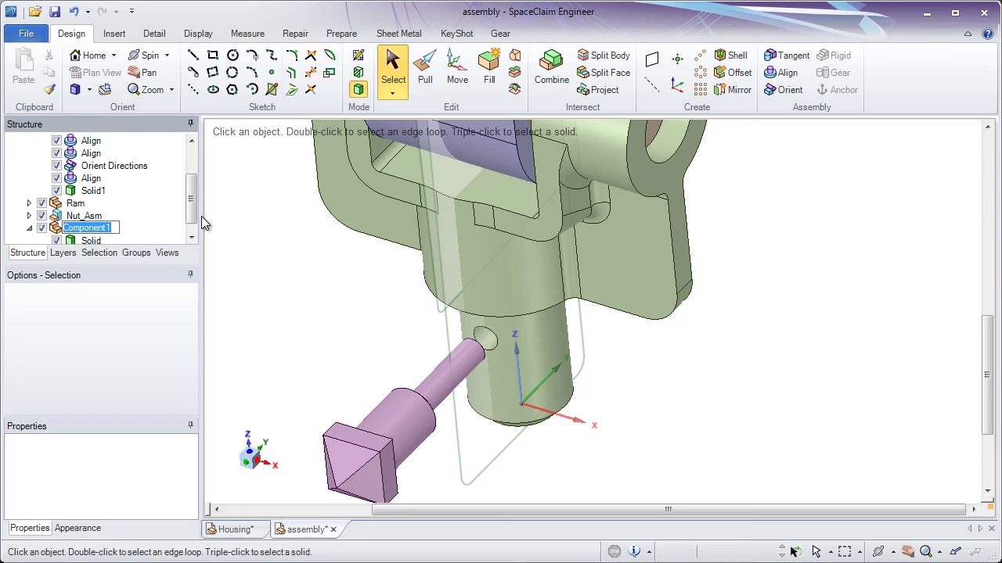
pyautogui.write('Sm')
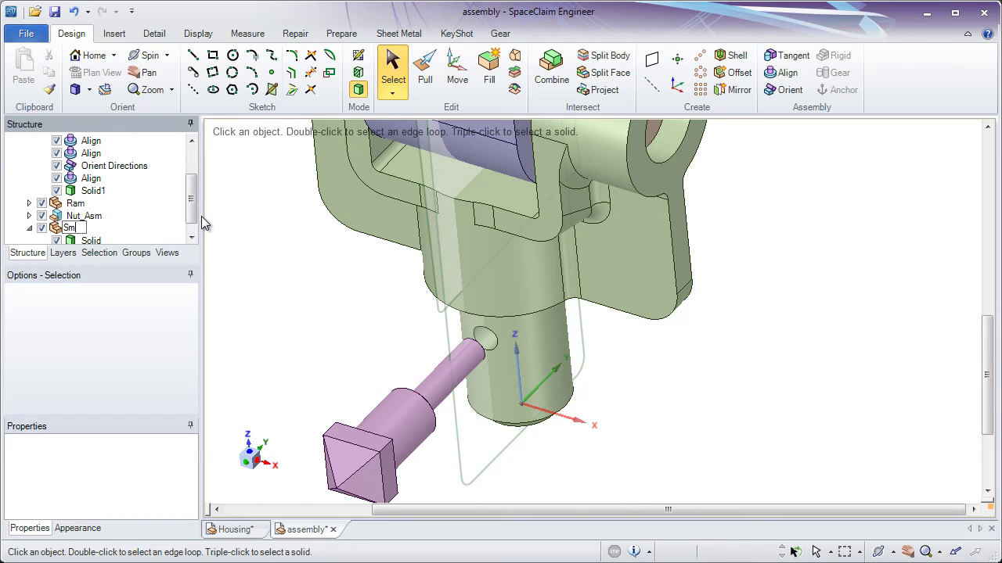
pyautogui.write('all_Bolt')
pyautogui.press('Return')
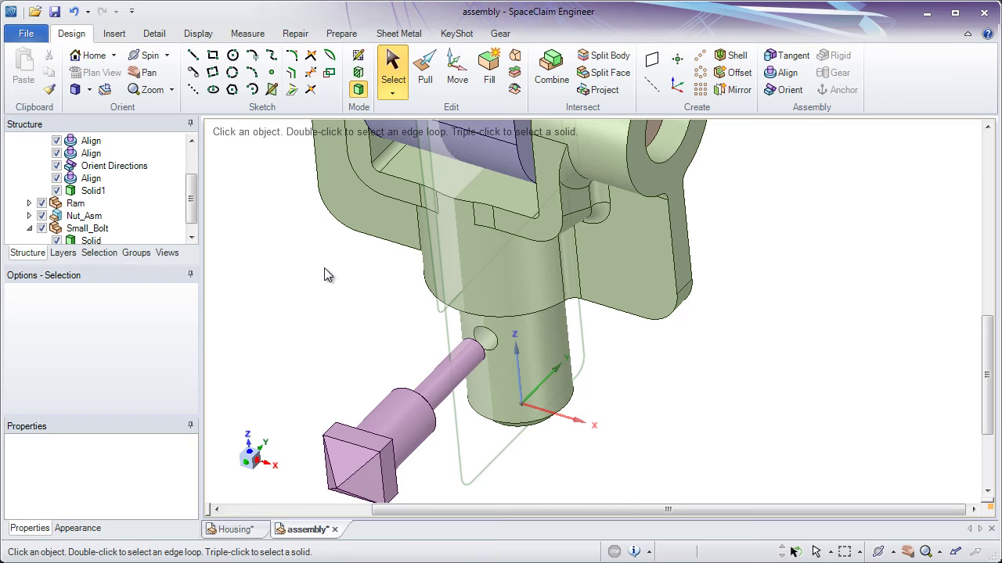
# Align the thin shank of Small_Bolt with the cross hole in the bracket's stem.
pyautogui.click(779, 73)
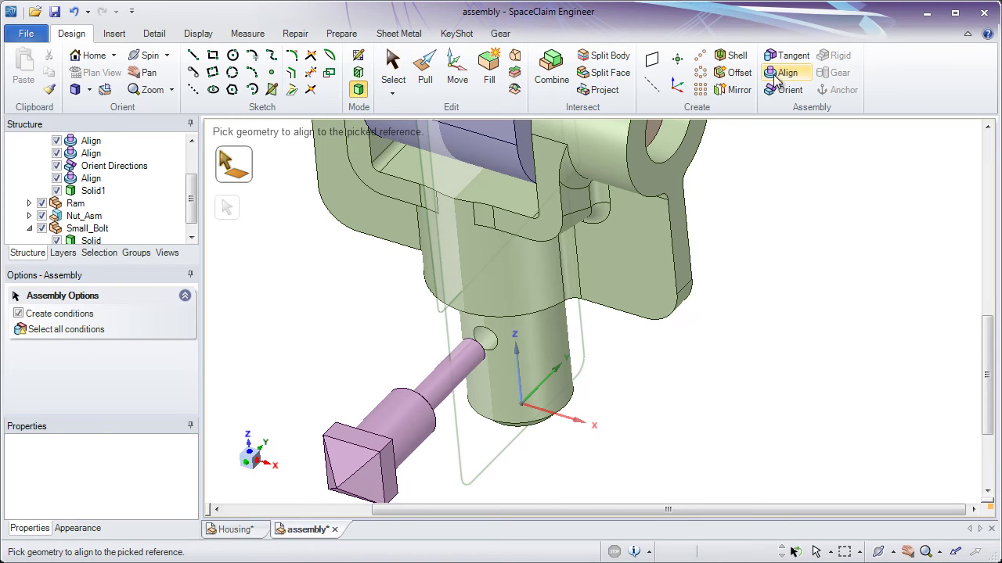
pyautogui.click(454, 385)
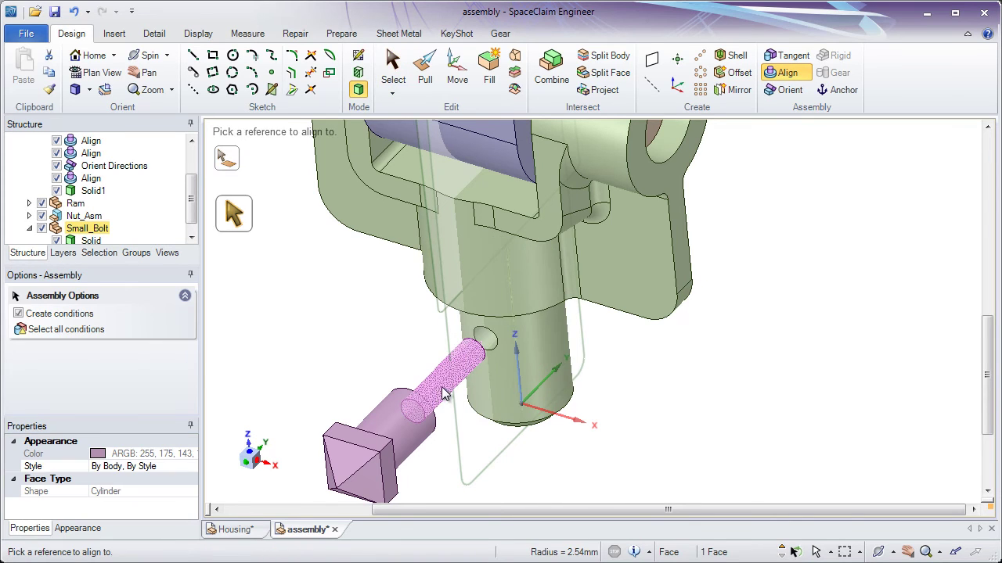
pyautogui.click(489, 348)
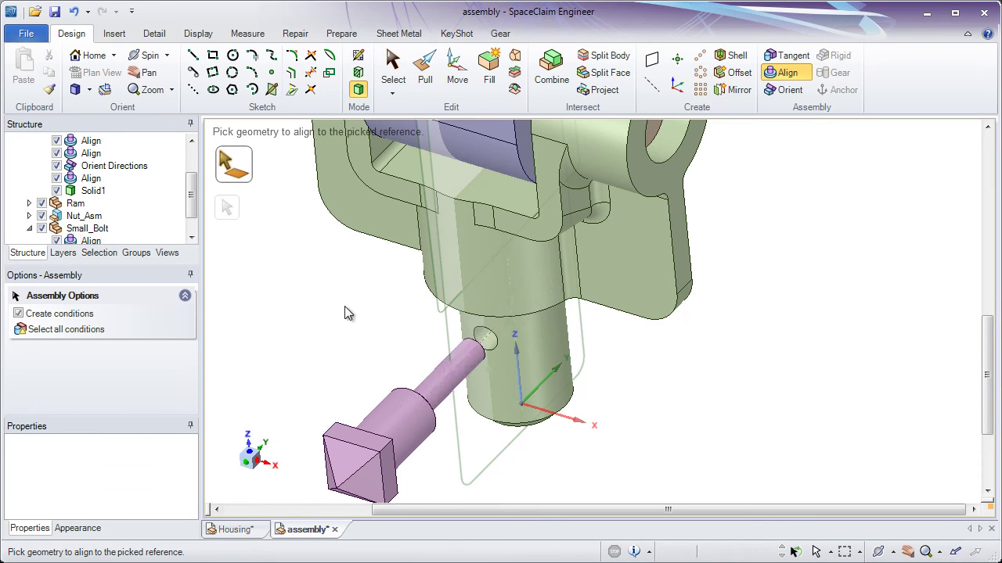
# Add a Tangent condition between Small_Bolt's ring-shaped shoulder face and the cylindrical face of the bracket's stem.
pyautogui.moveTo(360, 320); pyautogui.dragTo(439, 344, button='middle')
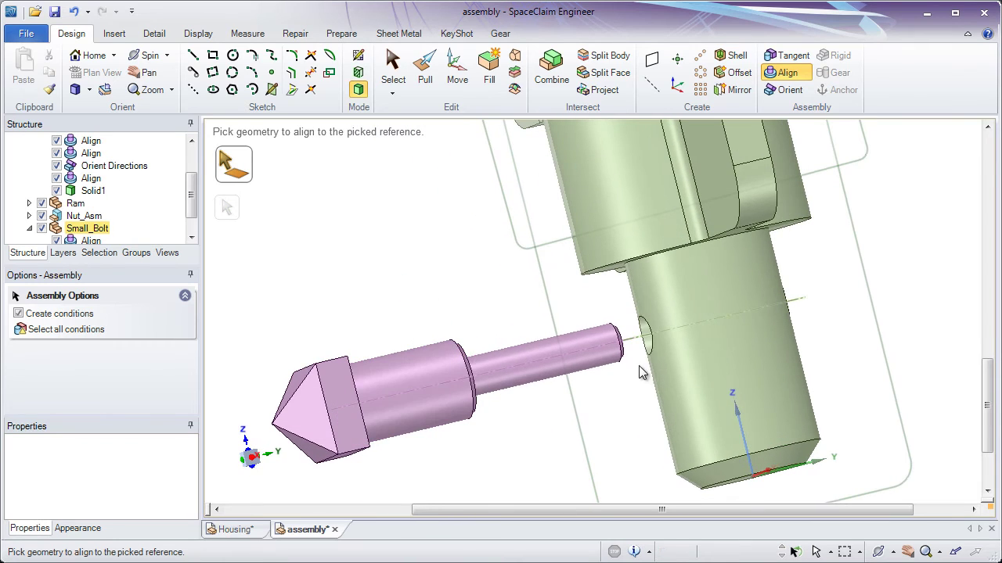
pyautogui.moveTo(657, 365)
pyautogui.mouseDown(button='middle')
pyautogui.moveTo(629, 378)
pyautogui.moveTo(650, 380)
pyautogui.mouseUp(button='middle')
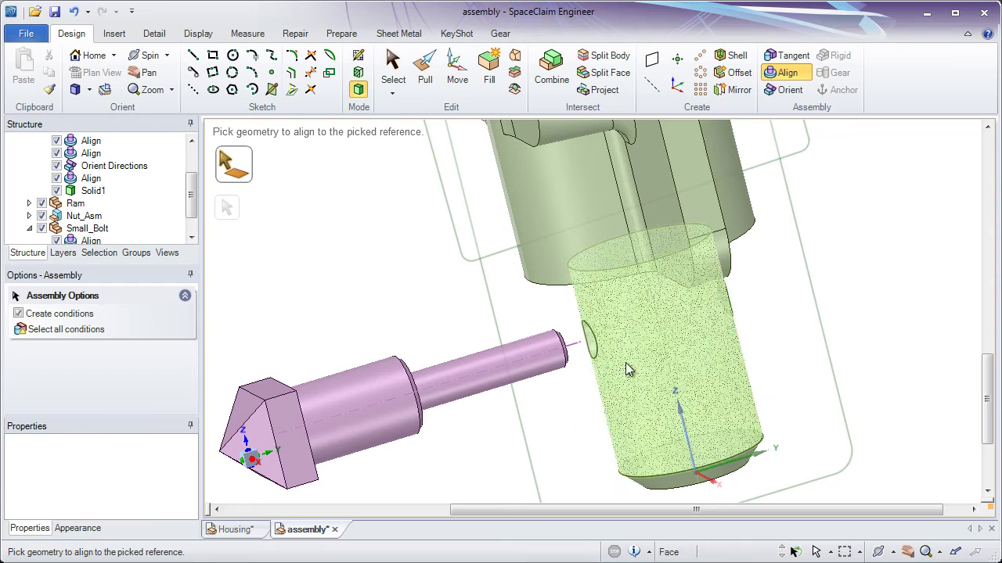
pyautogui.click(792, 62)
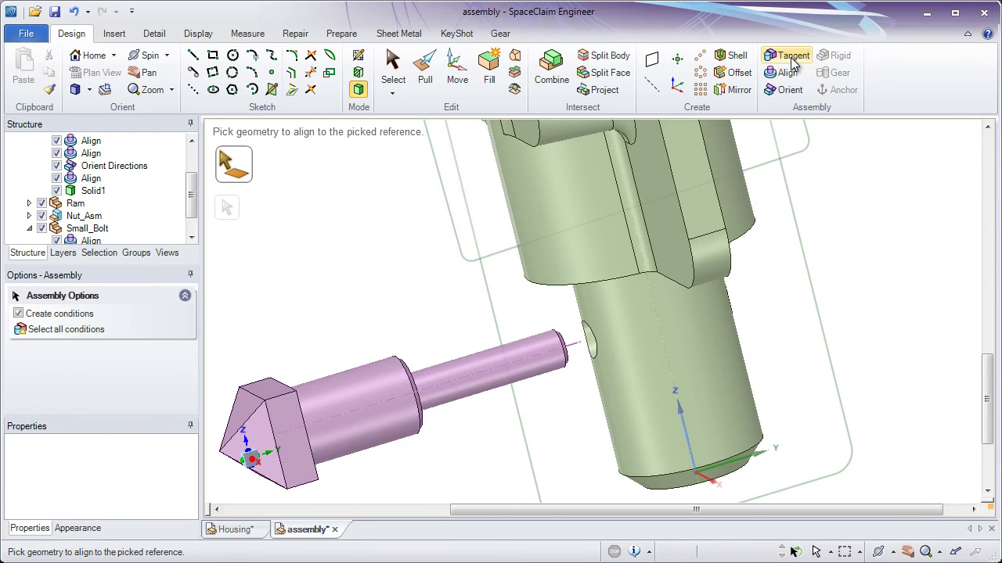
pyautogui.scroll(5, 418, 438)
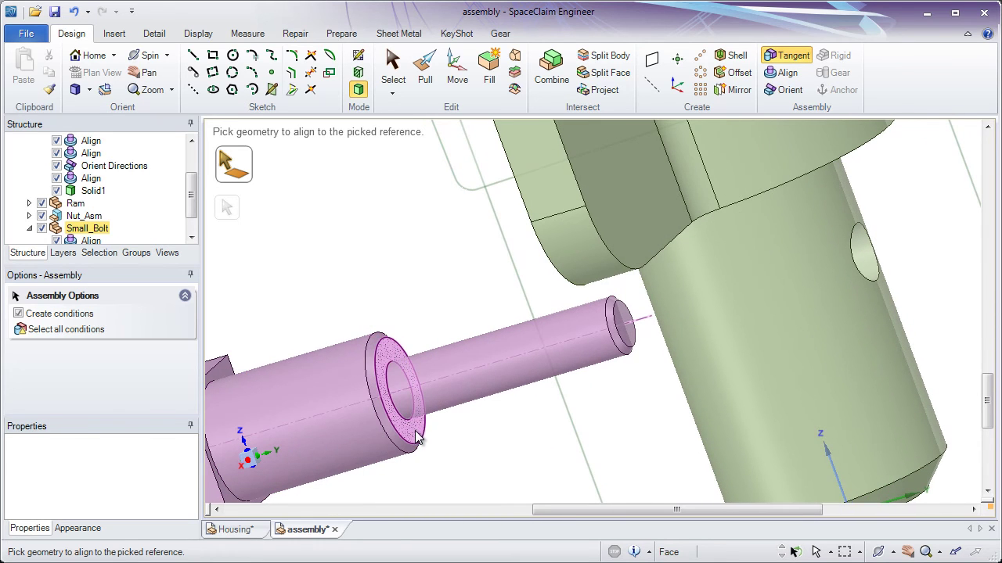
pyautogui.click(418, 435)
pyautogui.moveTo(436, 433); pyautogui.dragTo(568, 425, button='middle')
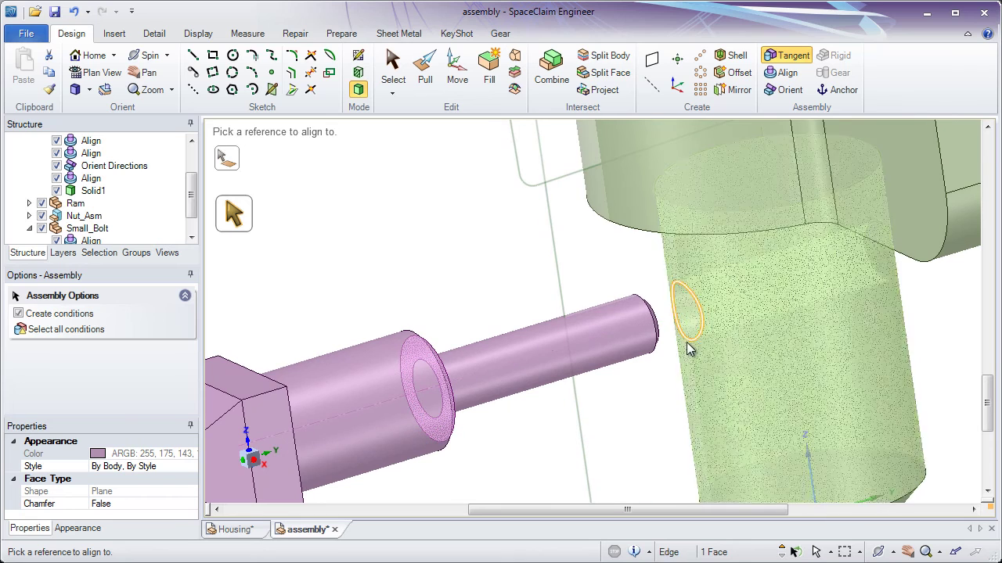
pyautogui.click(687, 356)
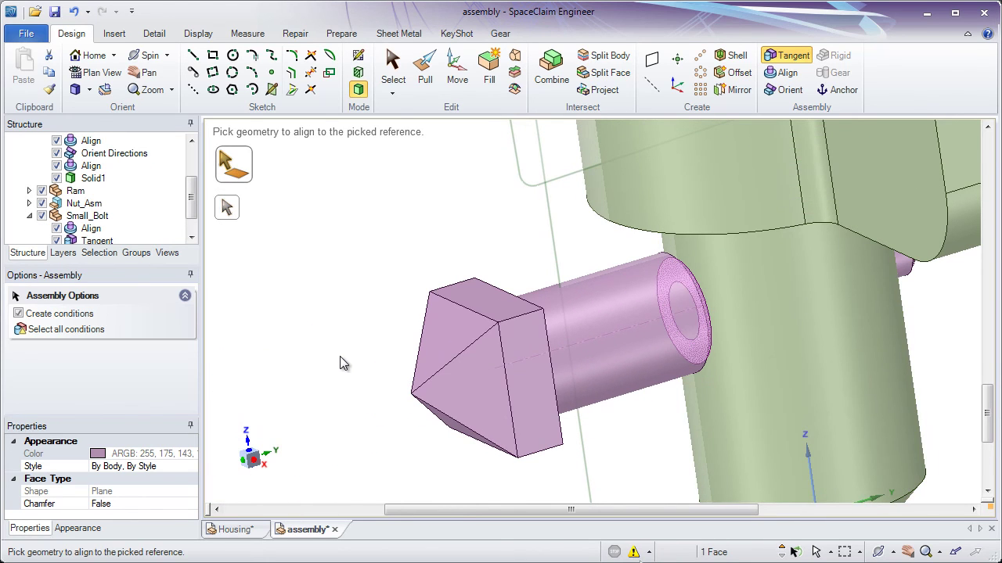
# Rotate the Ram about the bracket's cross bolt axis with the Move tool so that it tilts away from vertical.
pyautogui.scroll(-5, 380, 313)
pyautogui.scroll(-3, 378, 262)
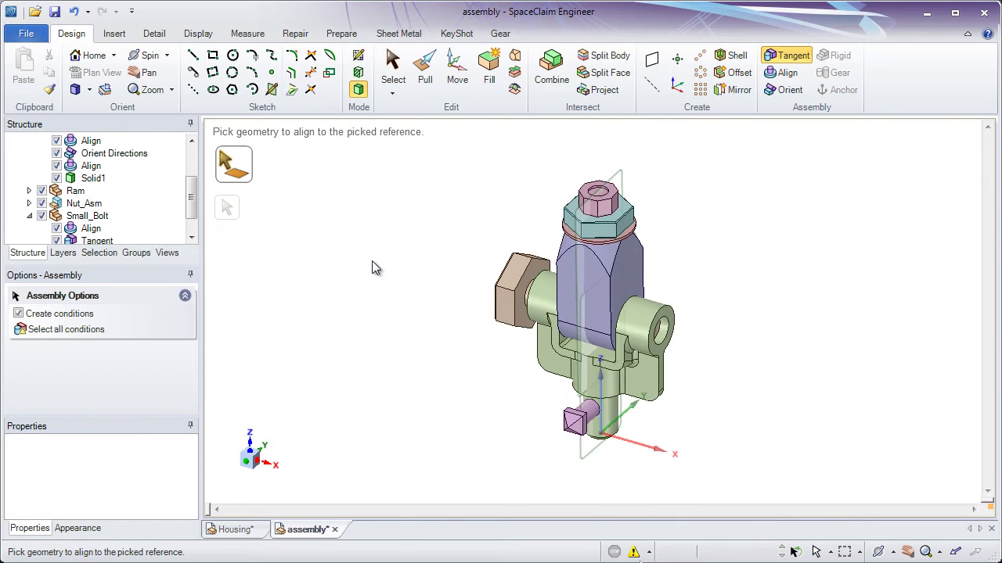
pyautogui.press('m')
pyautogui.moveTo(450, 241); pyautogui.dragTo(571, 216)
pyautogui.scroll(2, 511, 226)
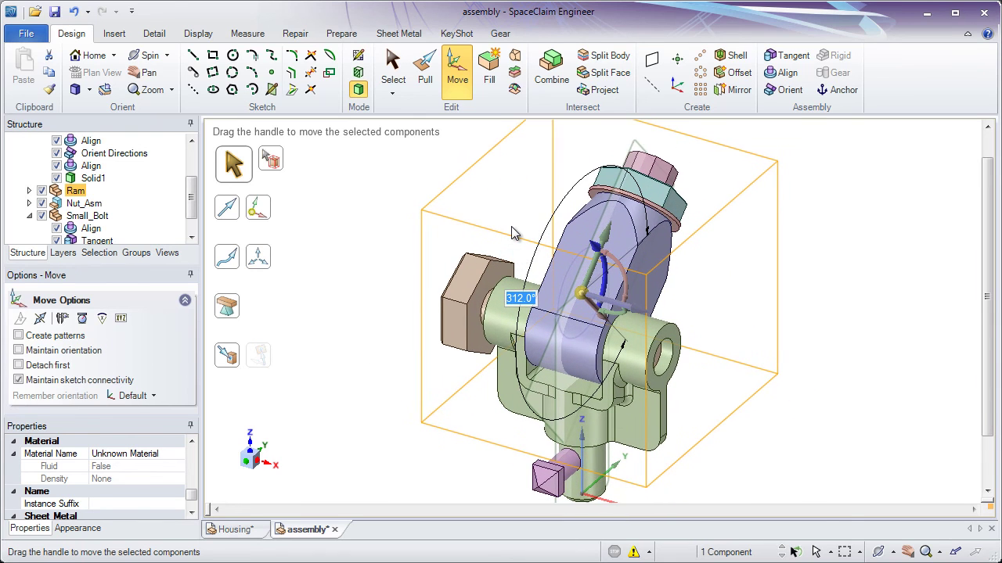
pyautogui.click(526, 222)
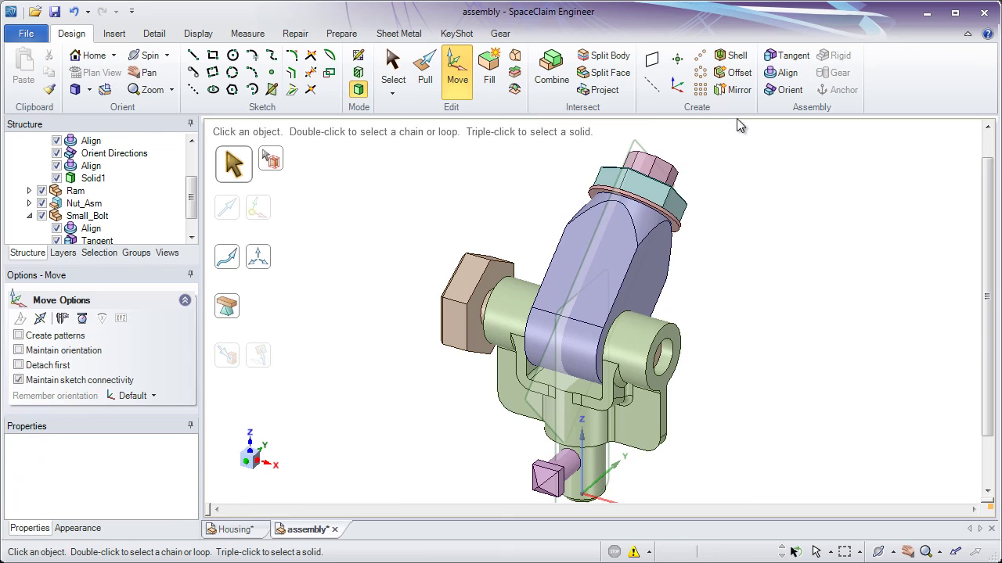
# Add an Orient condition between the Ram's flat front face and the flat face of the bracket's lower side plate.
pyautogui.click(785, 89)
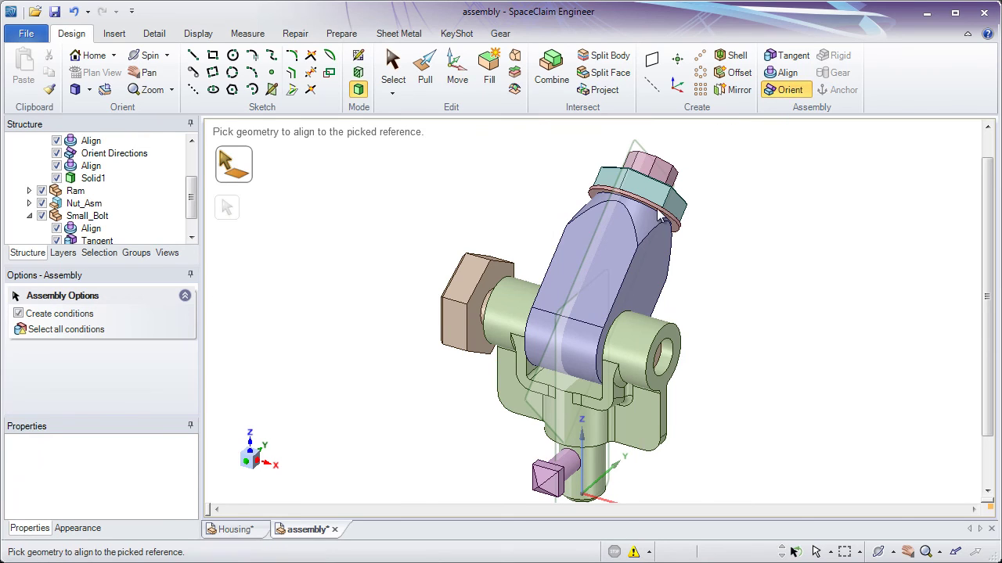
pyautogui.click(616, 254)
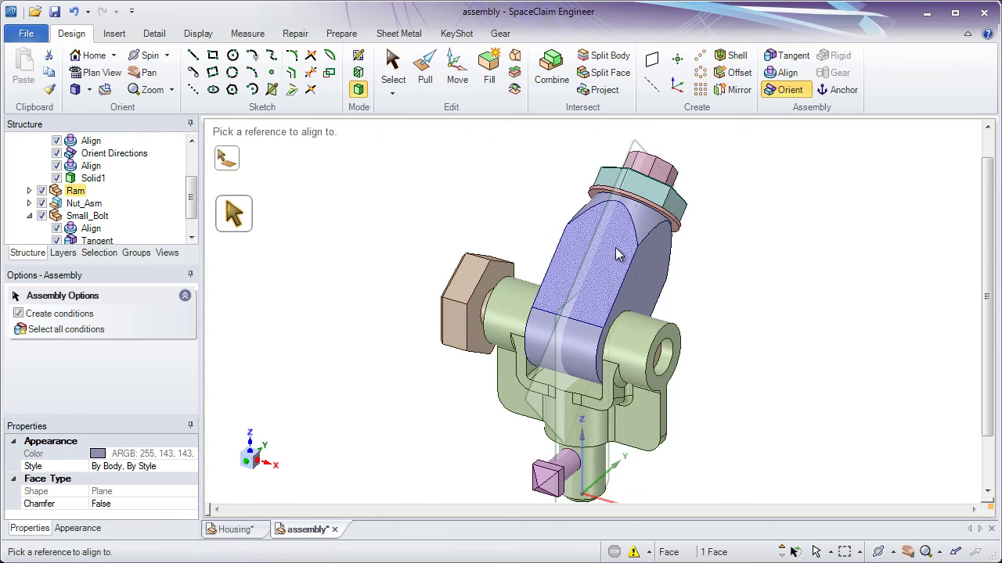
pyautogui.click(636, 436)
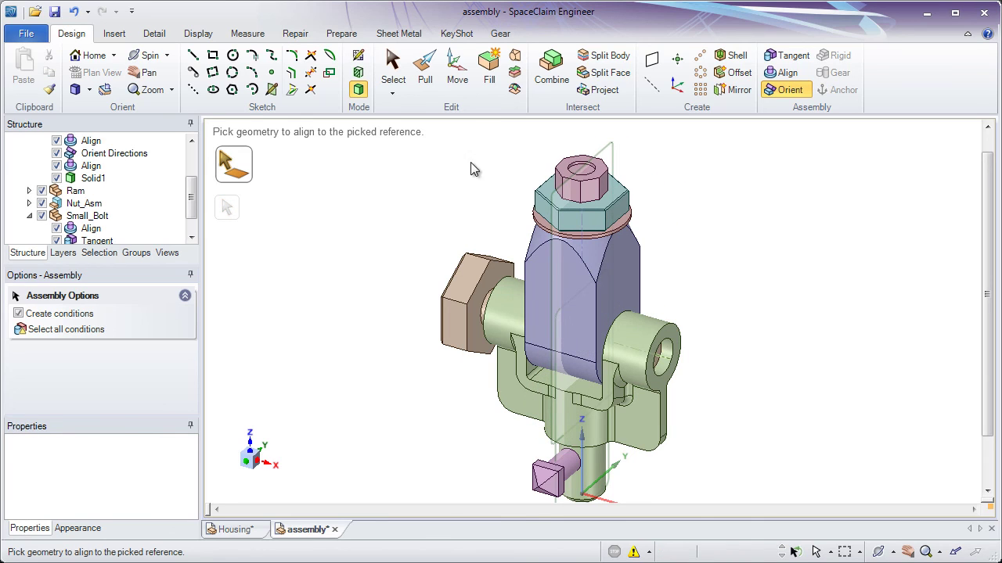
# Set the offset of the Ram's Orient Directions condition to 40°.
pyautogui.click(393, 66)
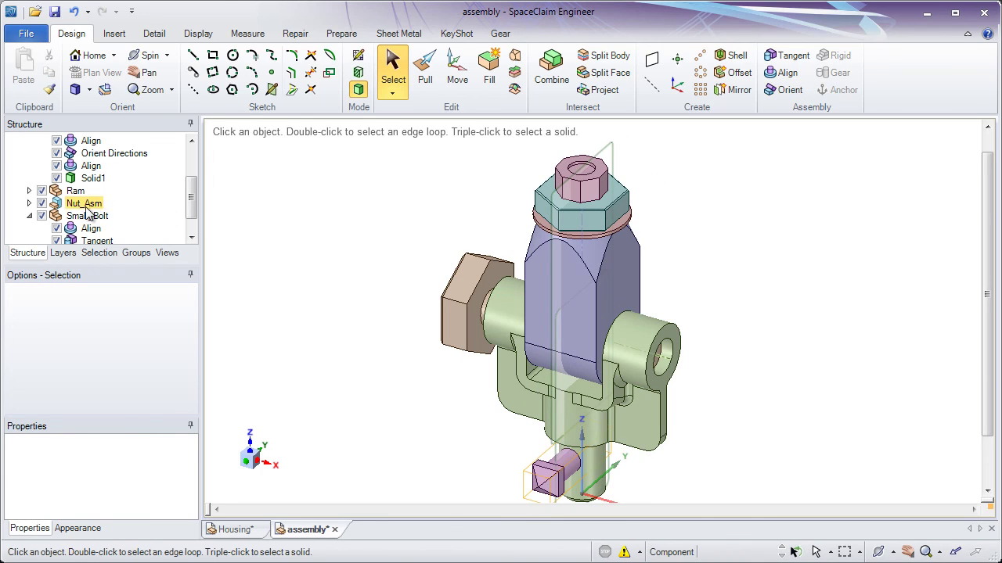
pyautogui.click(29, 191)
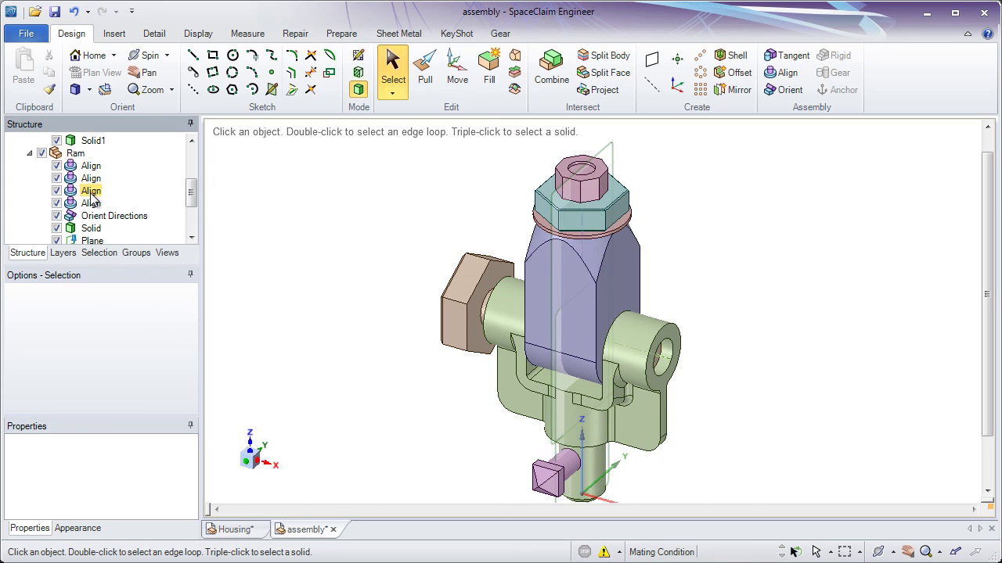
pyautogui.click(96, 219)
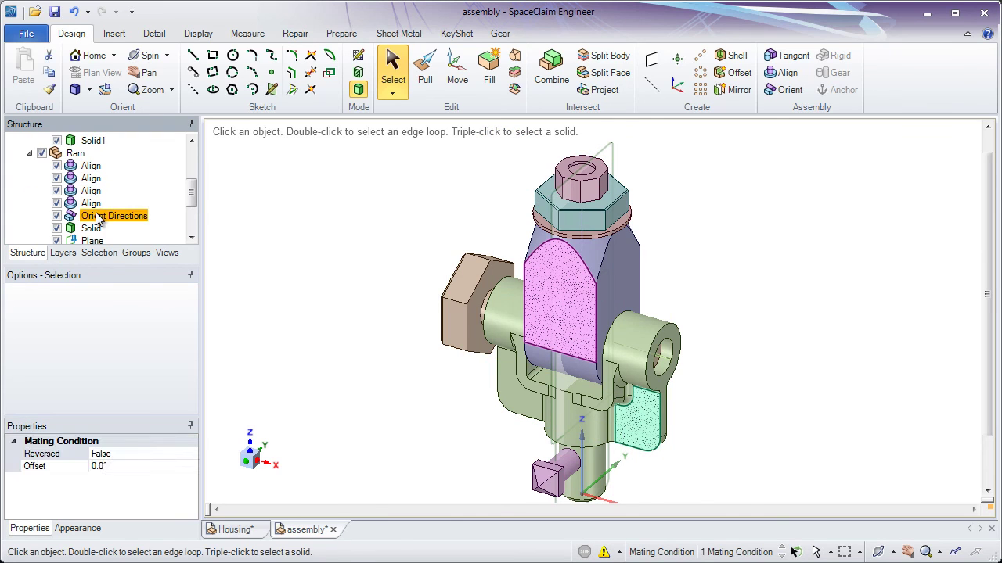
pyautogui.click(118, 468)
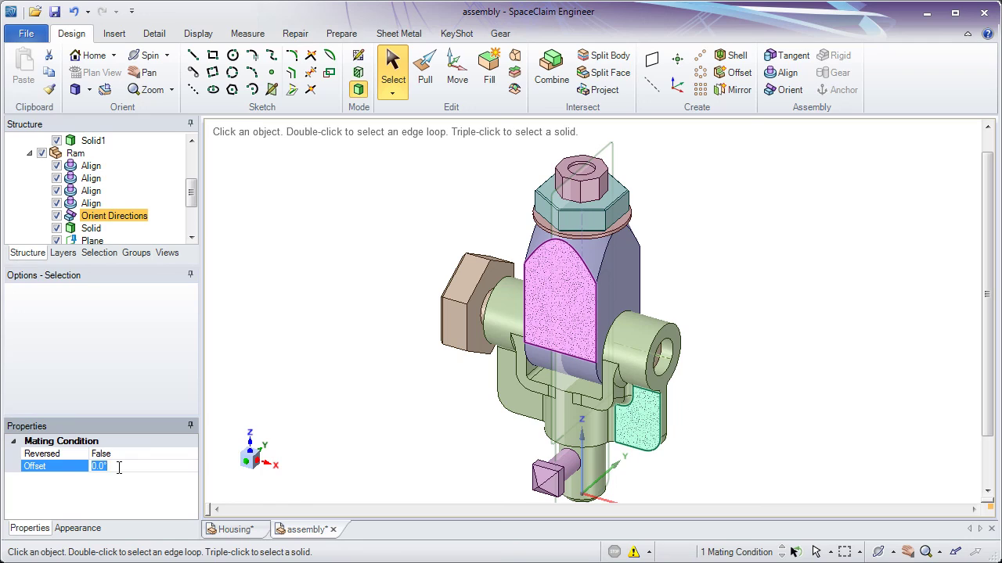
pyautogui.write('40')
pyautogui.press('Return')
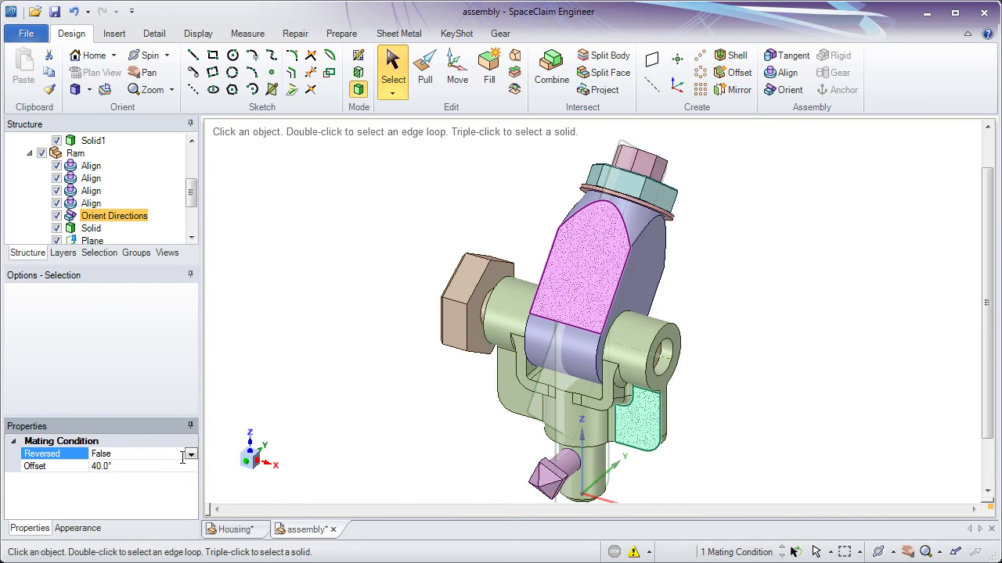
# Change the offset angle of the Ram's Orient Directions condition to 45°.
pyautogui.click(119, 467)
pyautogui.write('45')
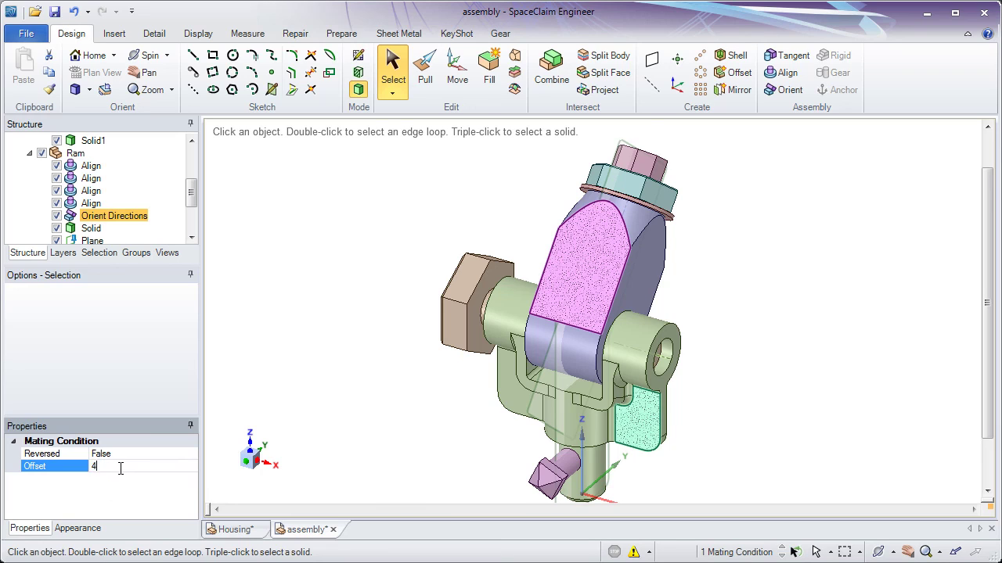
pyautogui.press('Return')
pyautogui.click(317, 340)
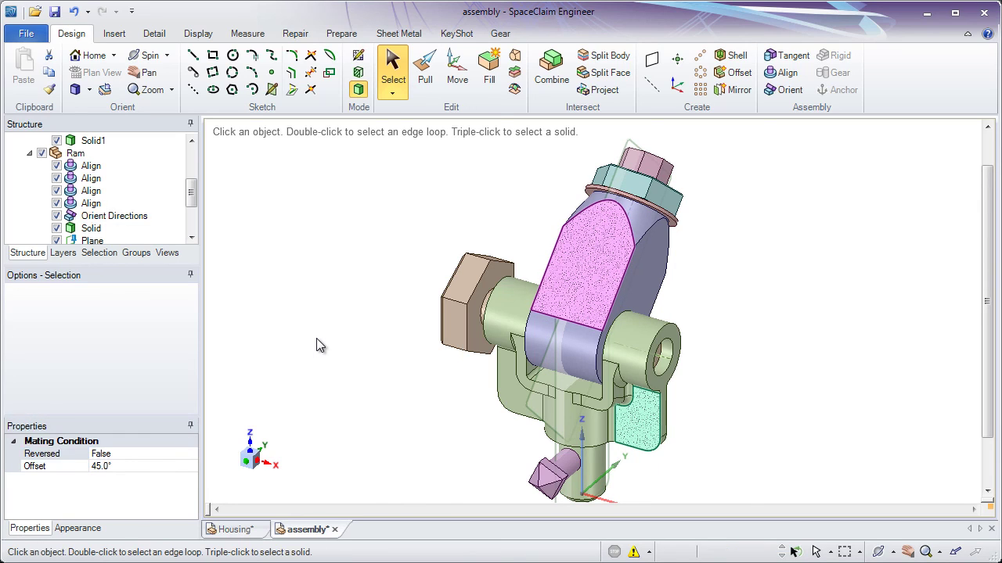